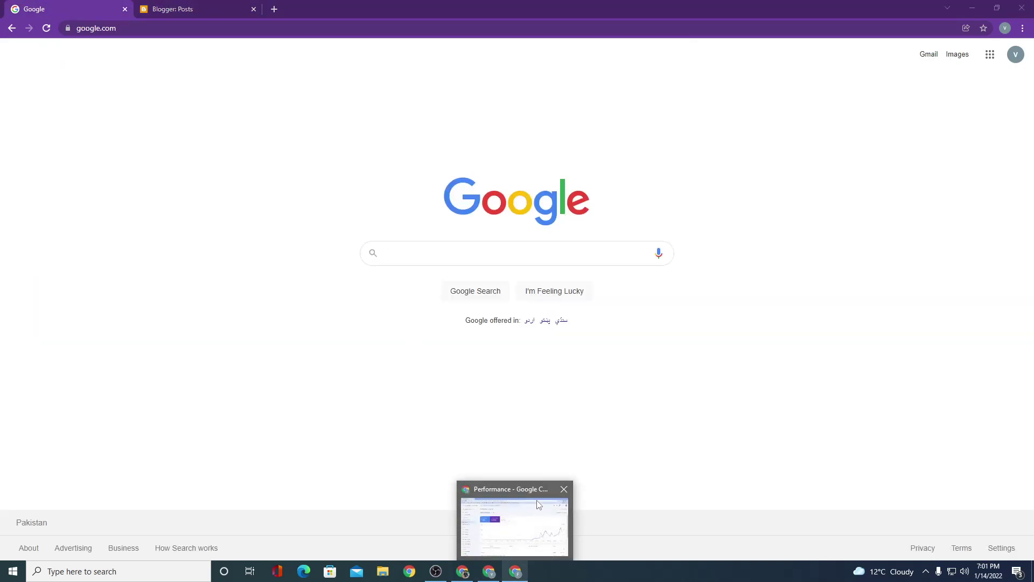
pyautogui.tripleClick(544, 339)
pyautogui.click(601, 348)
pyautogui.tripleClick(600, 374)
pyautogui.click(532, 358)
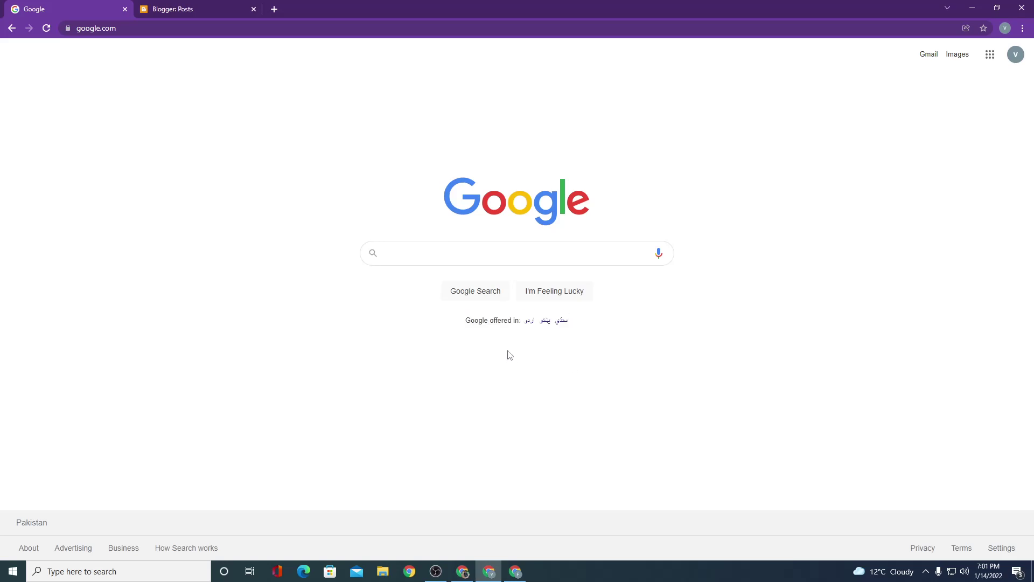
pyautogui.moveTo(489, 319); pyautogui.dragTo(508, 320)
# - Search Google for "make stories" and open the MakeStories website from the results
pyautogui.click(467, 253)
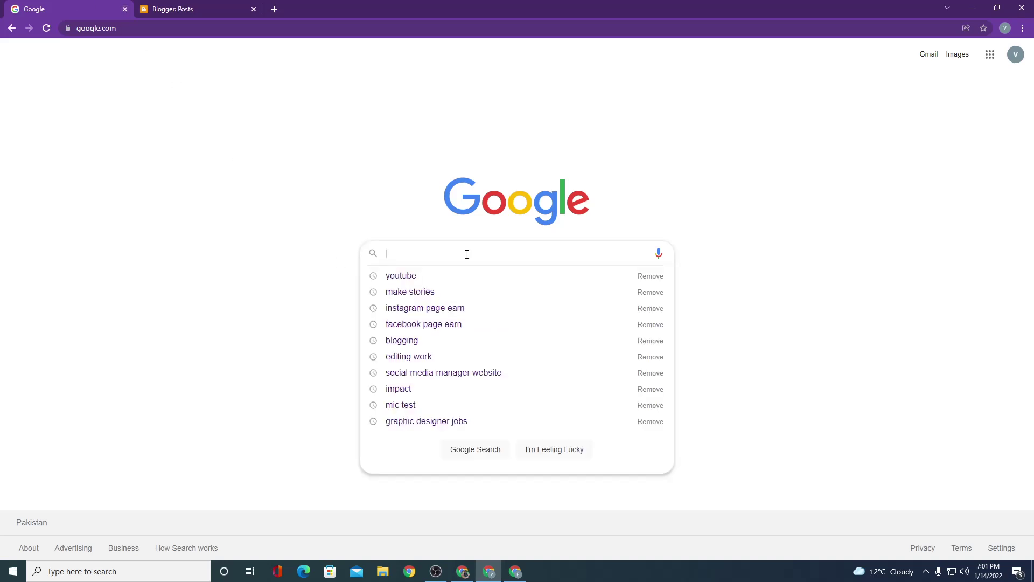
pyautogui.write('make s')
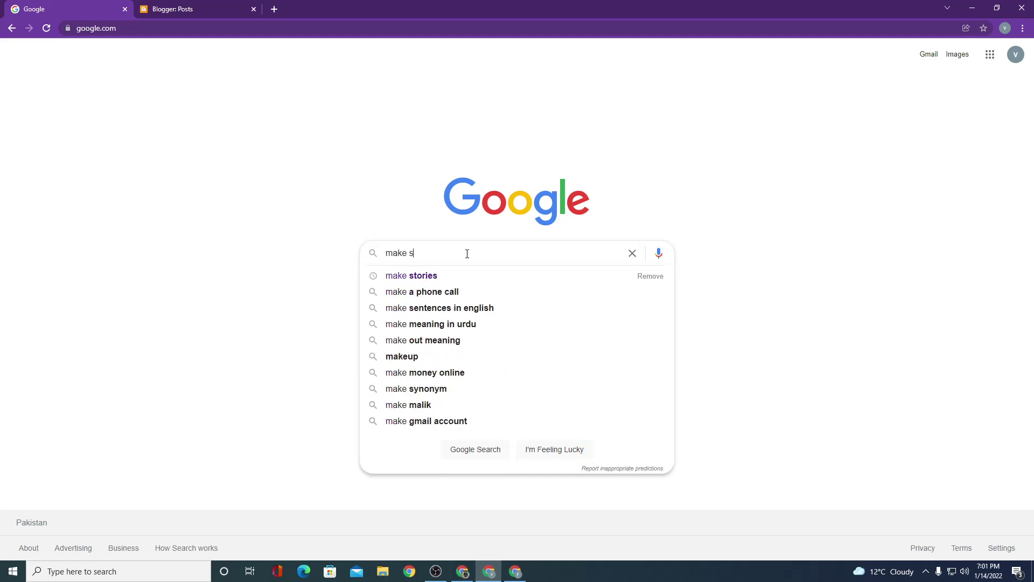
pyautogui.write('tories')
pyautogui.press('Return')
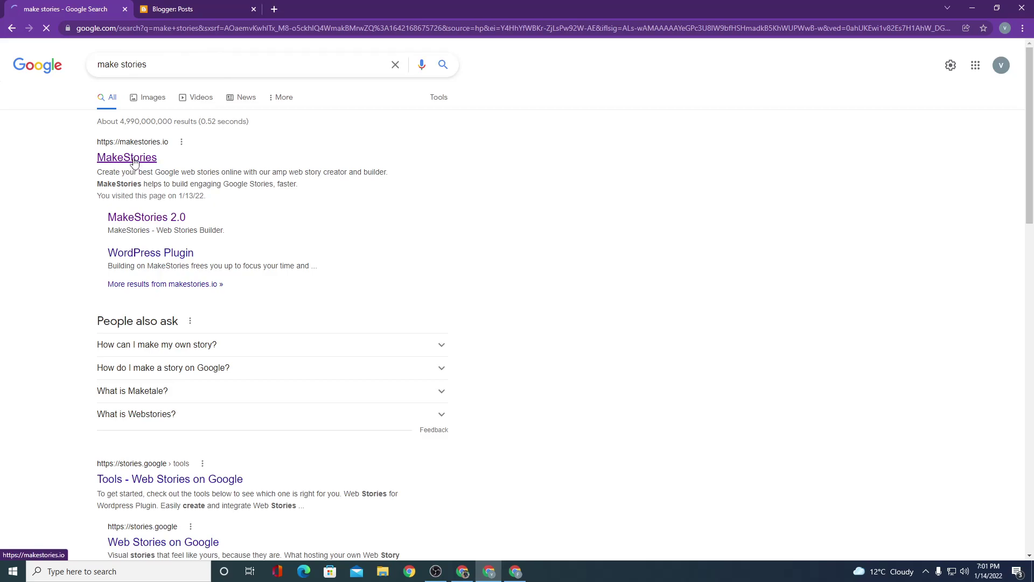
pyautogui.click(136, 159)
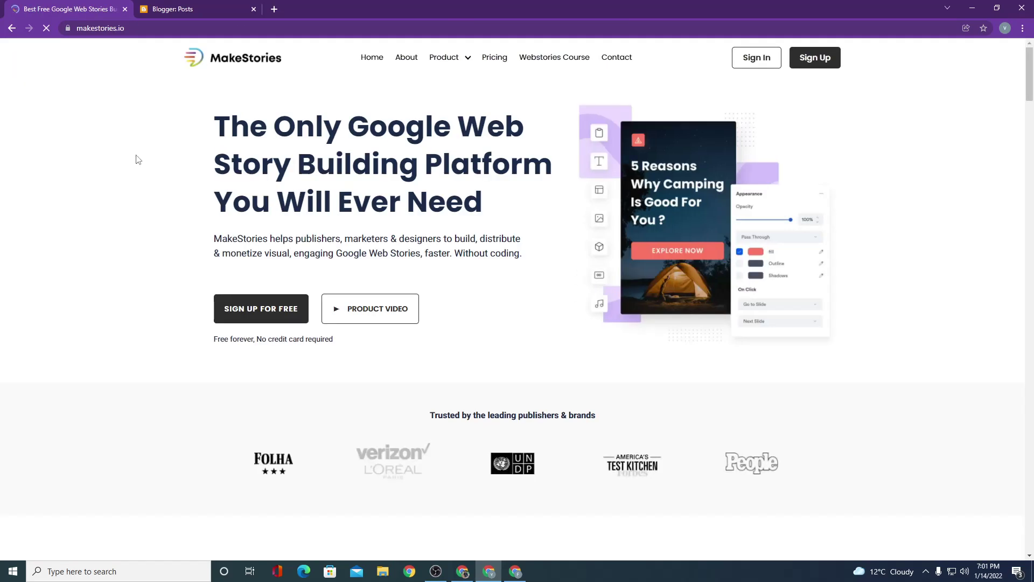
# - Start the sign-up on the MakeStories site and bring up its editor dashboard
pyautogui.click(815, 58)
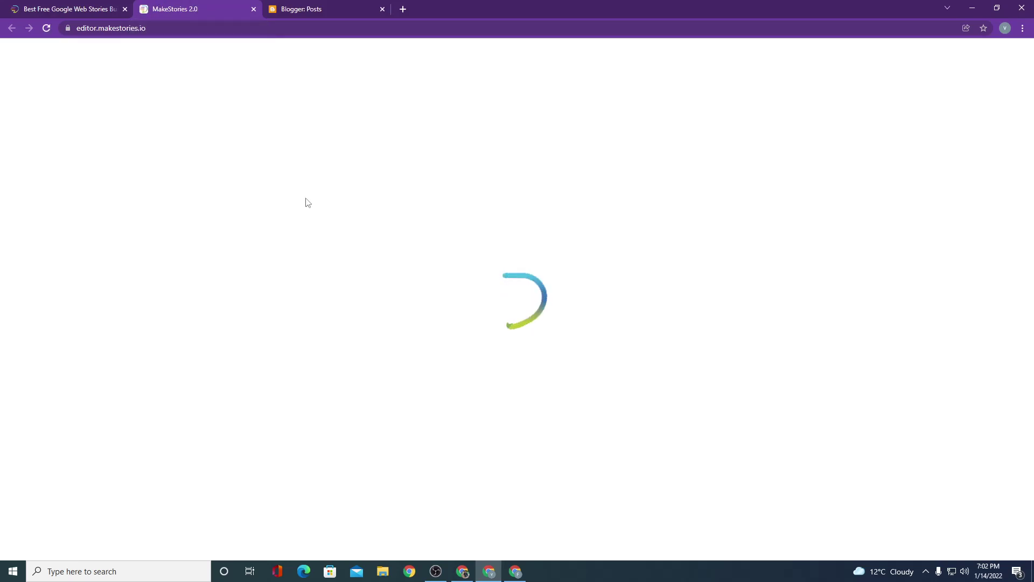
pyautogui.click(69, 9)
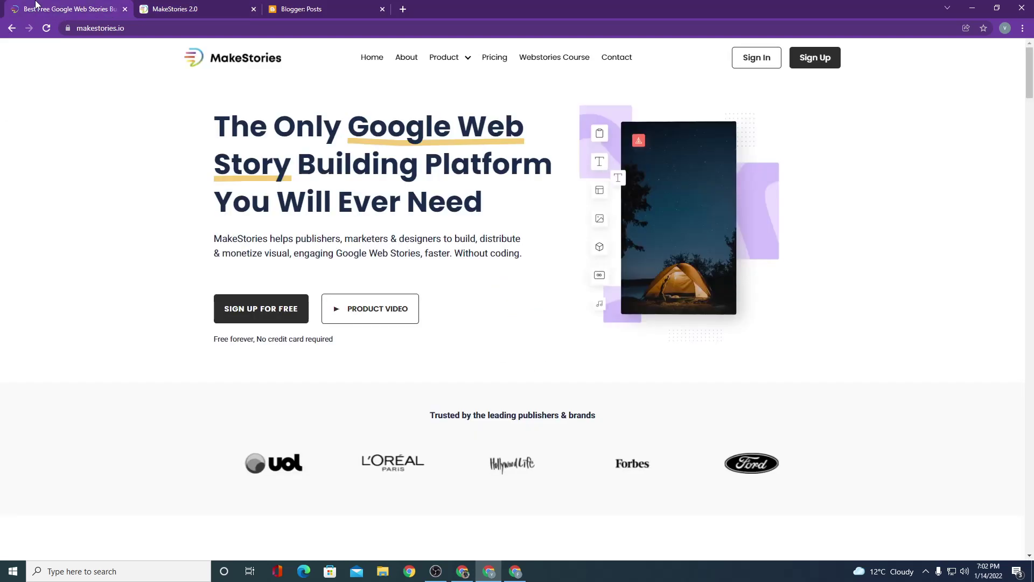
pyautogui.click(234, 8)
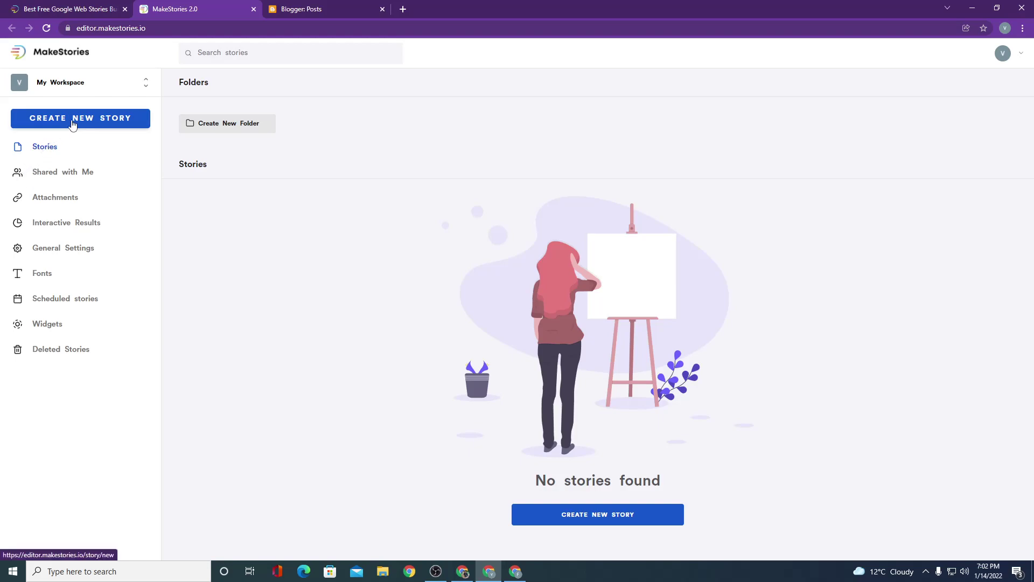
# - Start a new story, skip the introductory tour, close the story naming dialog and return to the dashboard
pyautogui.click(74, 122)
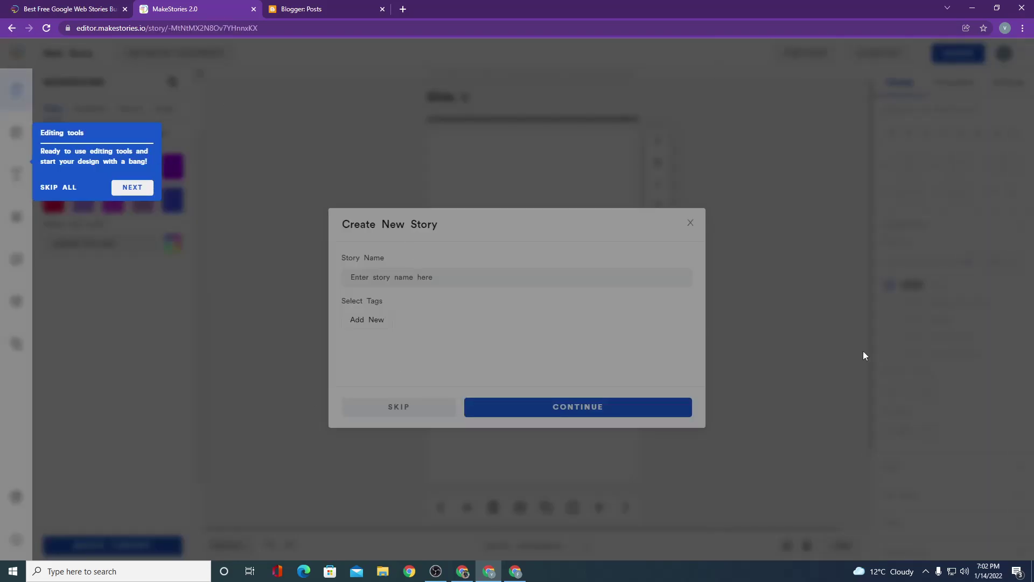
pyautogui.click(145, 189)
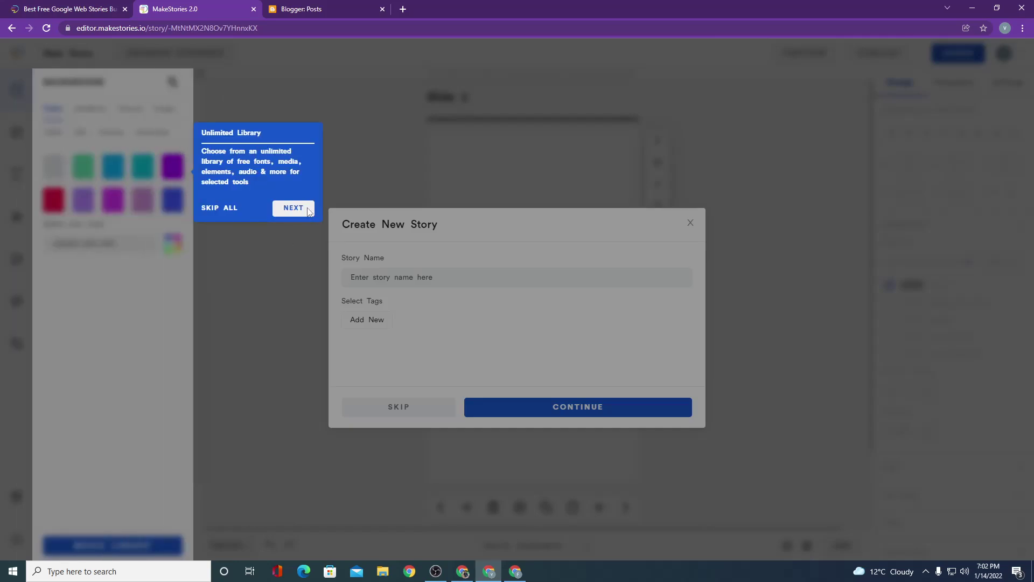
pyautogui.click(291, 211)
pyautogui.click(843, 209)
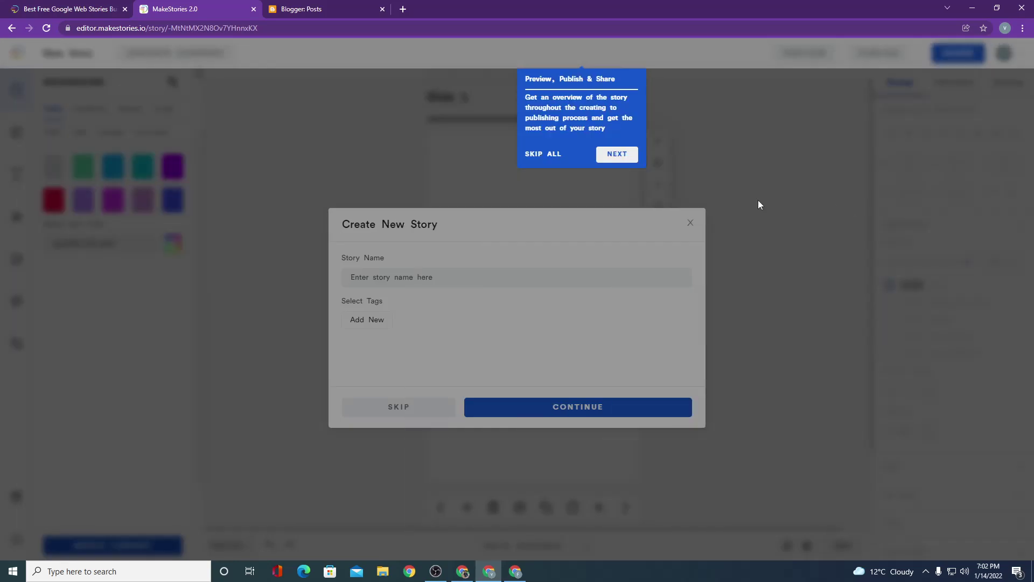
pyautogui.click(537, 154)
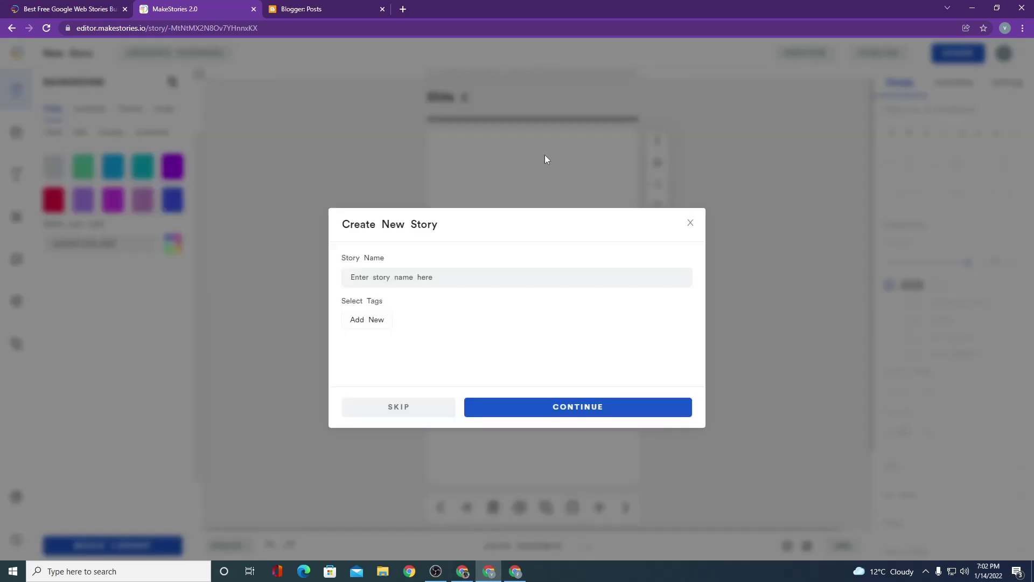
pyautogui.click(690, 223)
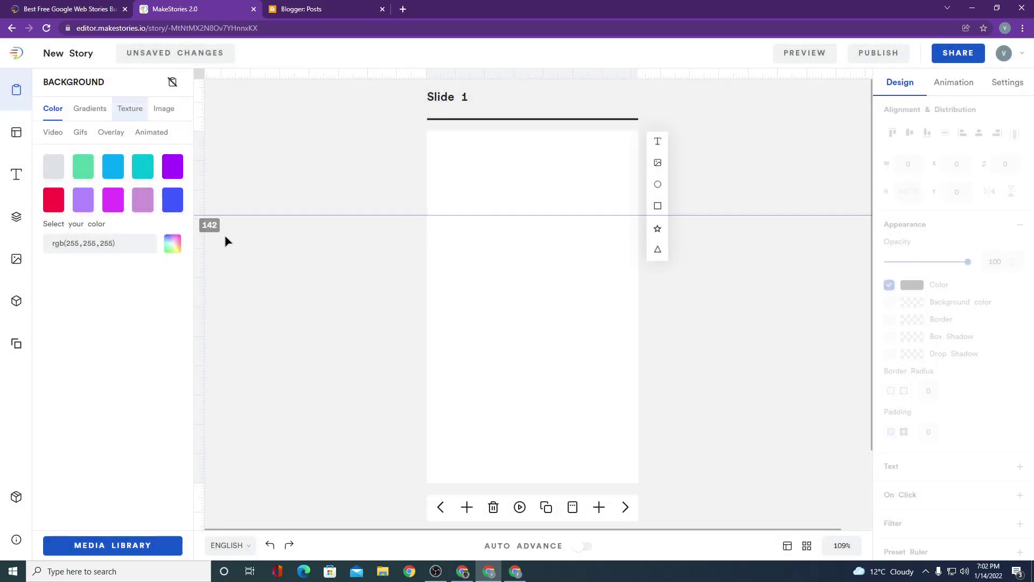
pyautogui.click(12, 28)
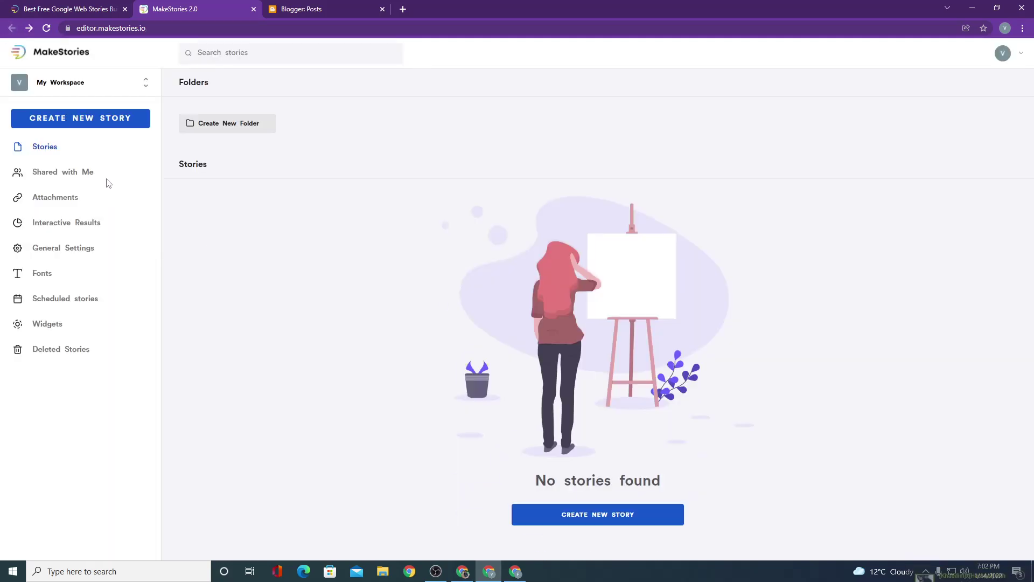
# - In the workspace's general SEO settings, enter "Tech binos" as the author name
pyautogui.click(111, 260)
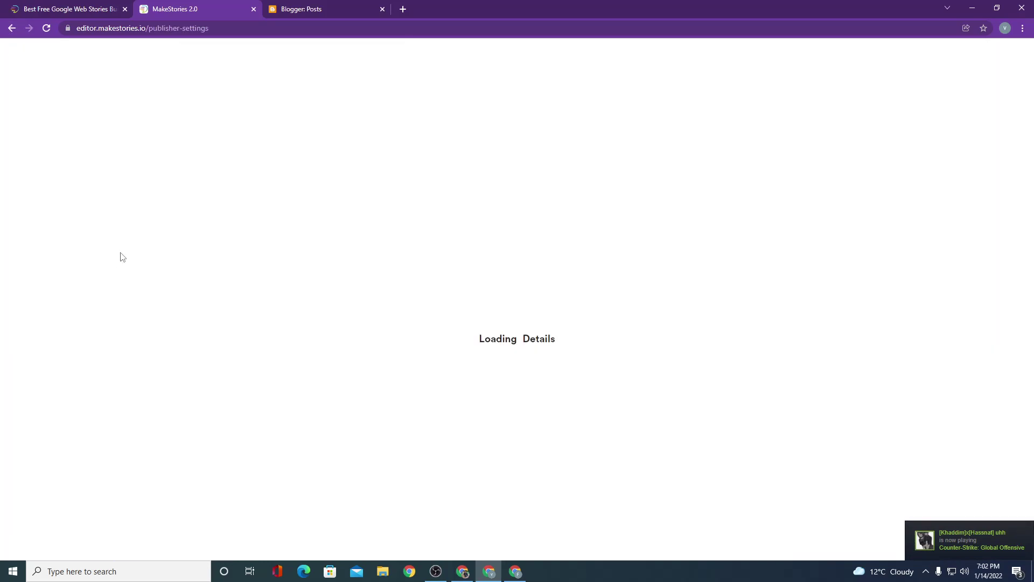
pyautogui.click(371, 218)
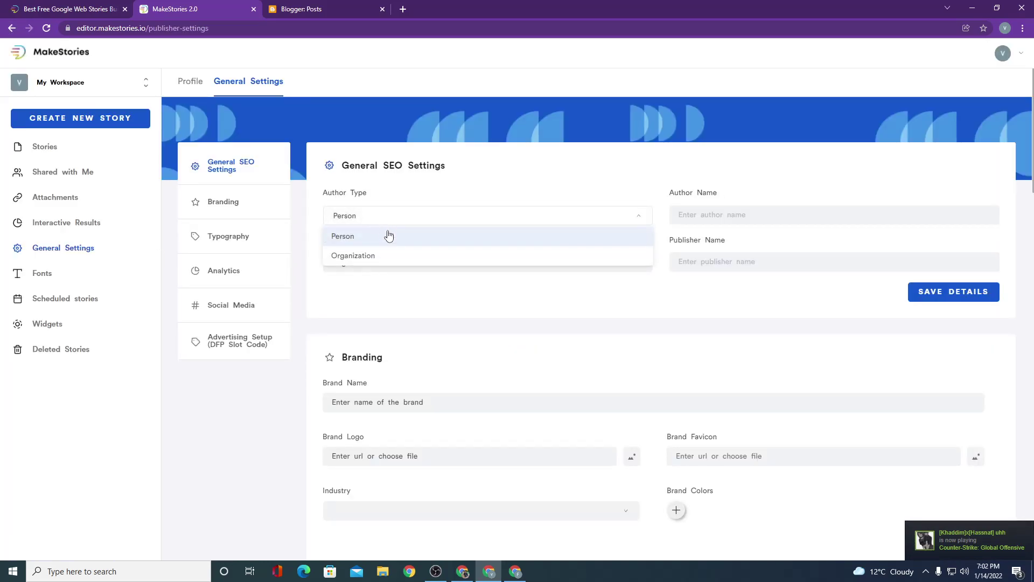
pyautogui.click(739, 214)
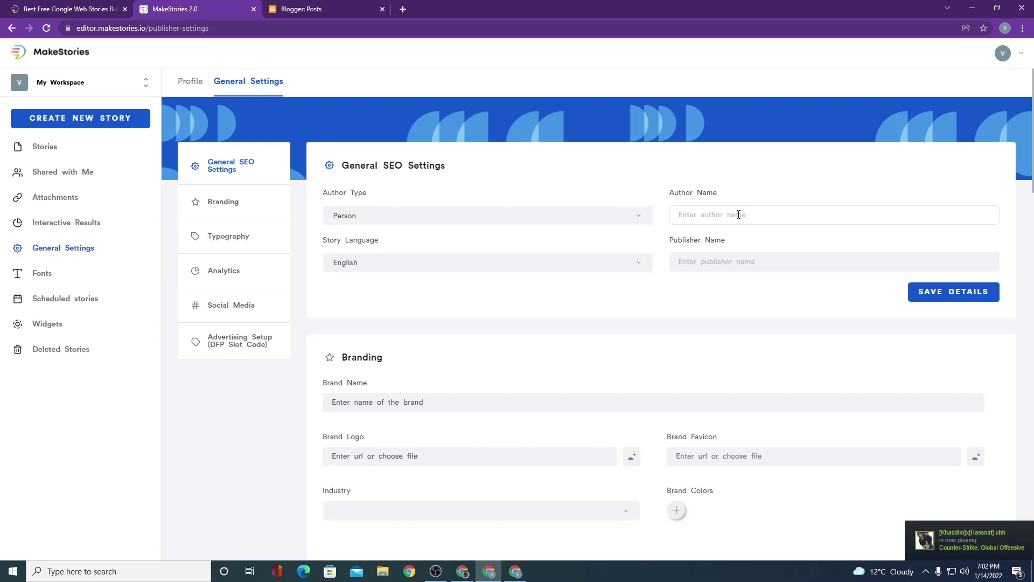
pyautogui.write('R')
pyautogui.press('BackSpace')
pyautogui.write('Tech binos')
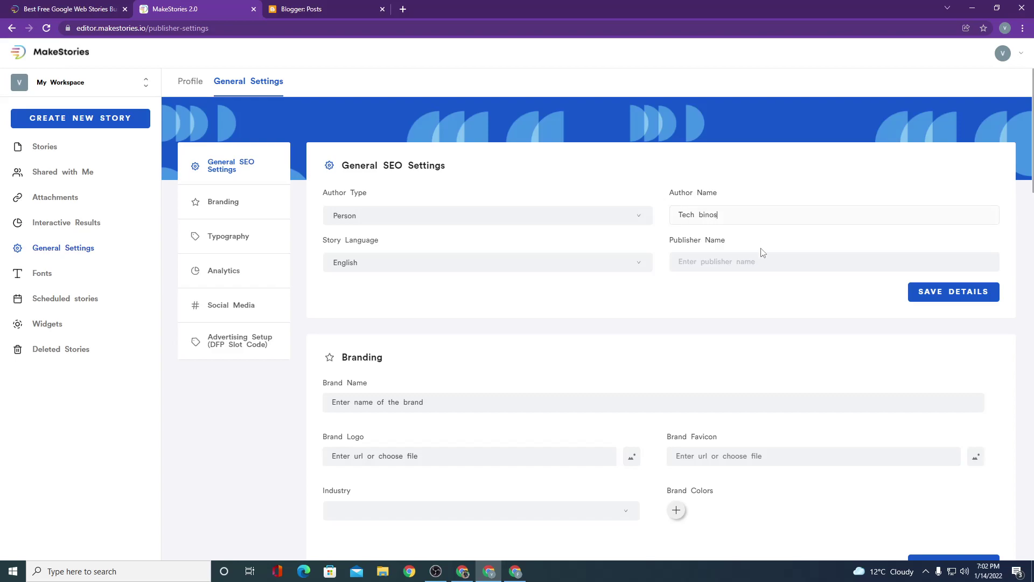
pyautogui.click(764, 254)
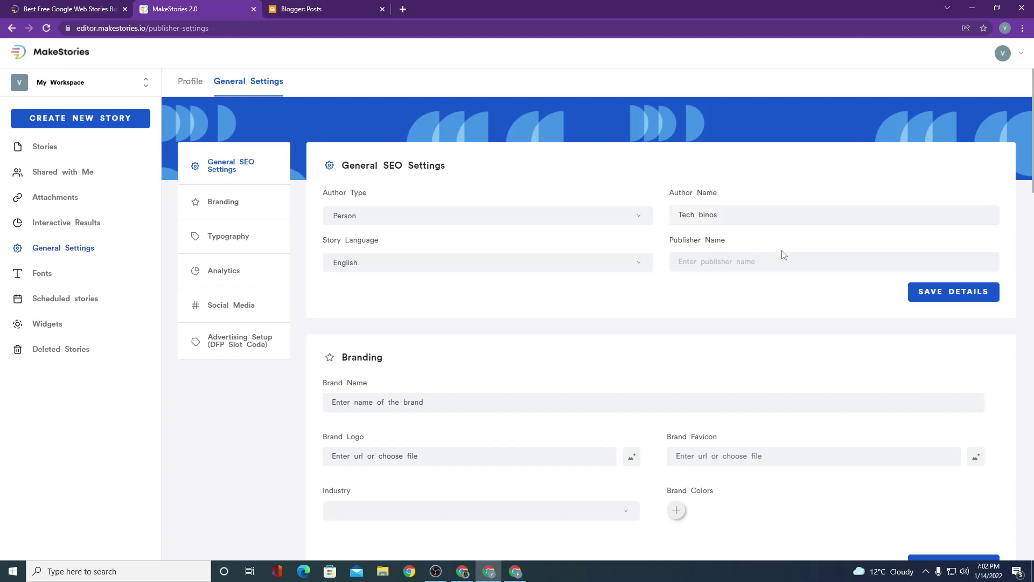
# - Examine the available story language, branding, typography, analytics and social media options in the general settings
pyautogui.click(547, 258)
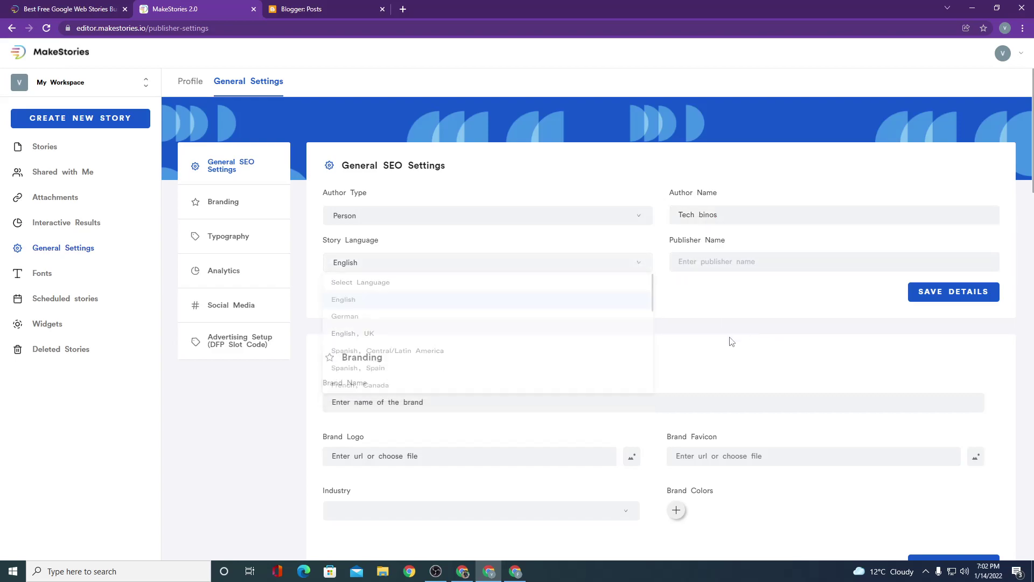
pyautogui.scroll(-4, 700, 345)
pyautogui.click(504, 183)
pyautogui.click(466, 242)
pyautogui.click(846, 248)
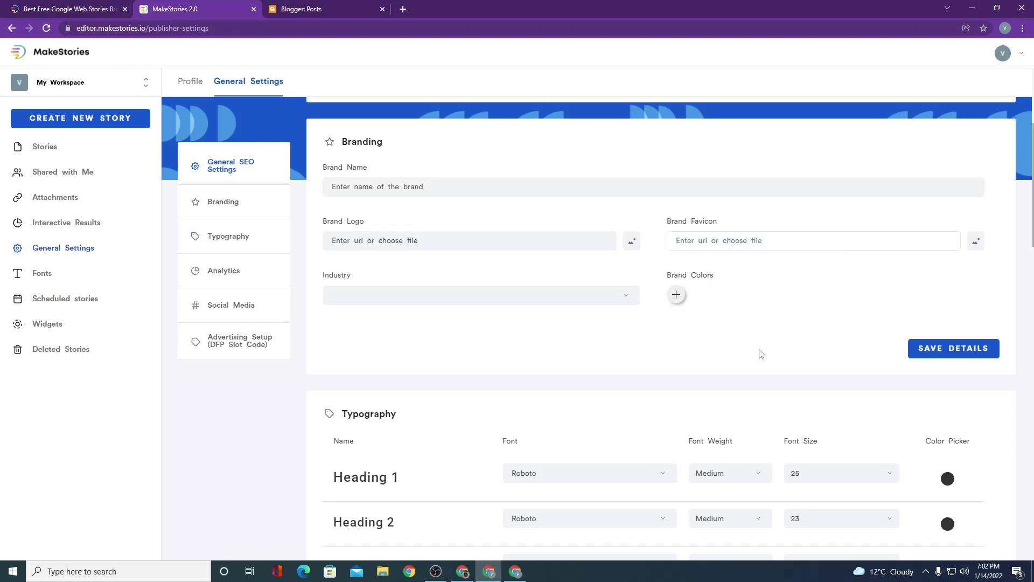
pyautogui.scroll(-9, 760, 353)
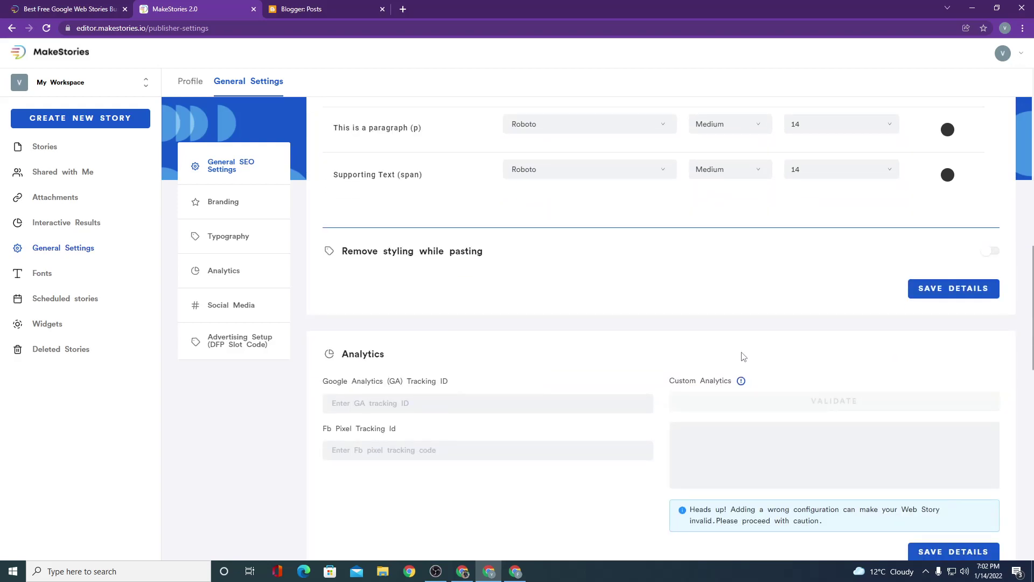
pyautogui.scroll(-3, 771, 371)
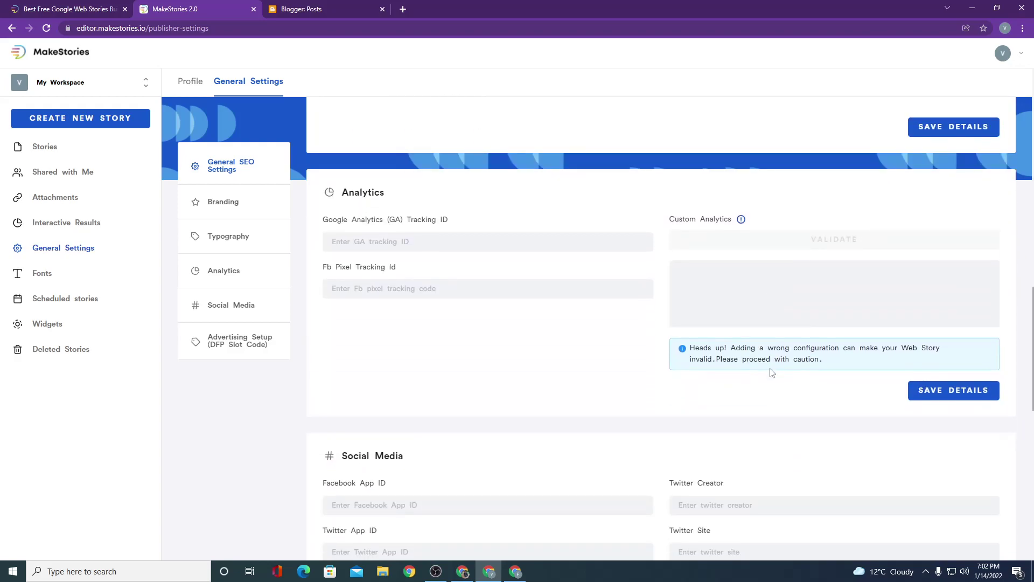
pyautogui.scroll(-2, 772, 373)
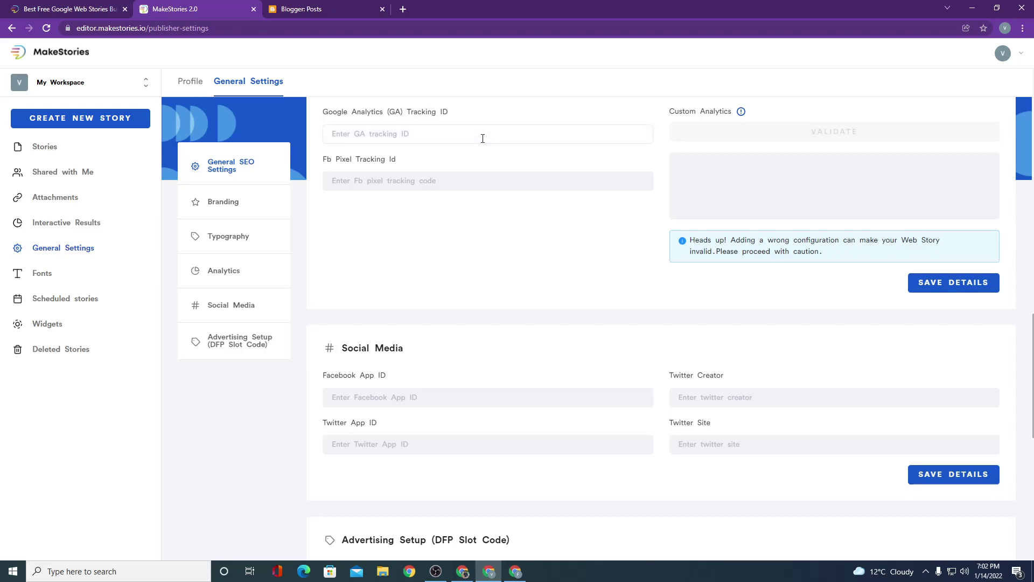
pyautogui.scroll(-3, 485, 141)
pyautogui.scroll(4, 487, 143)
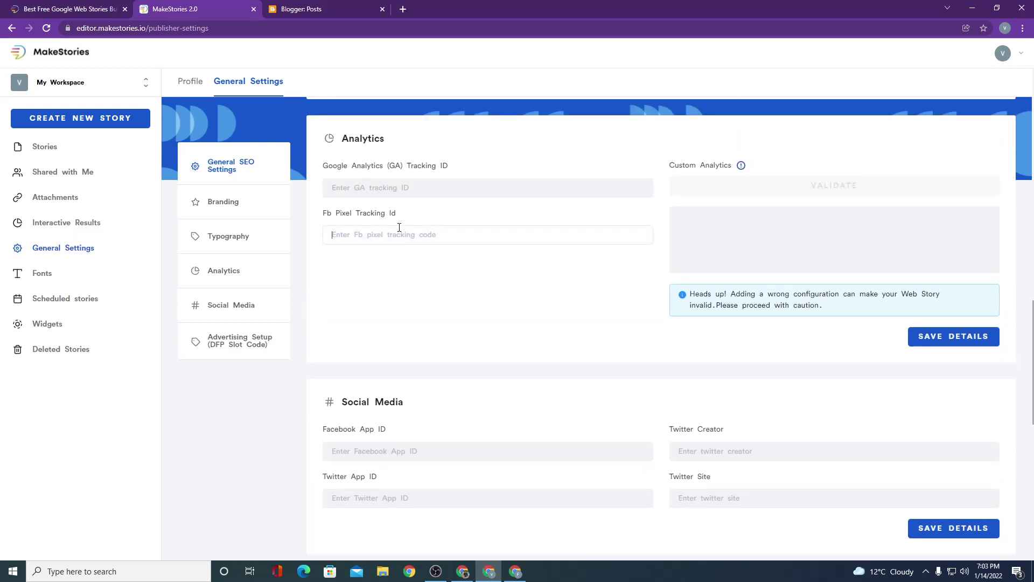
pyautogui.scroll(-5, 844, 202)
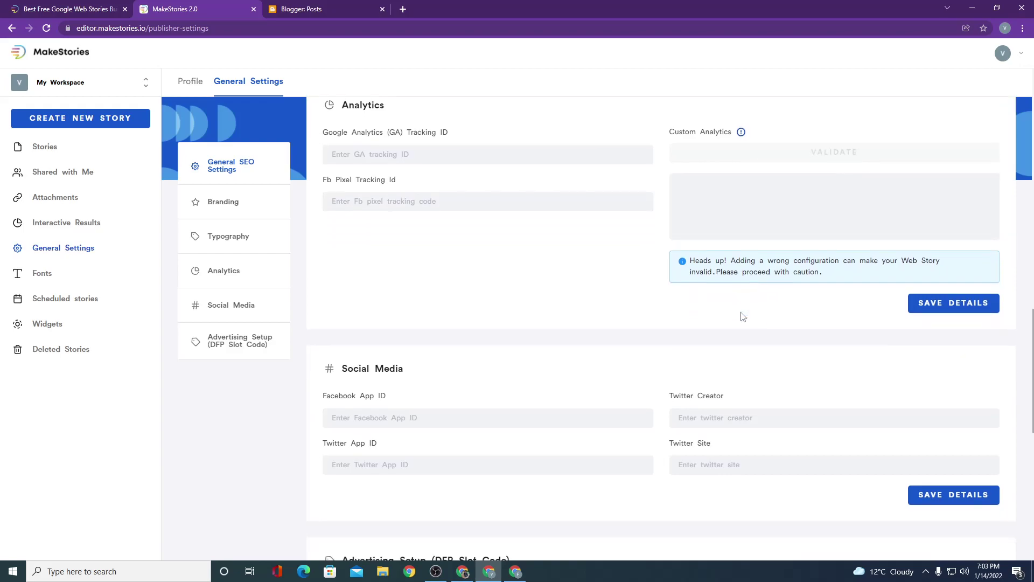
# - Set the advertising setup's monetization to Google AdSense and go to its publisher ID and slot ID fields
pyautogui.click(544, 380)
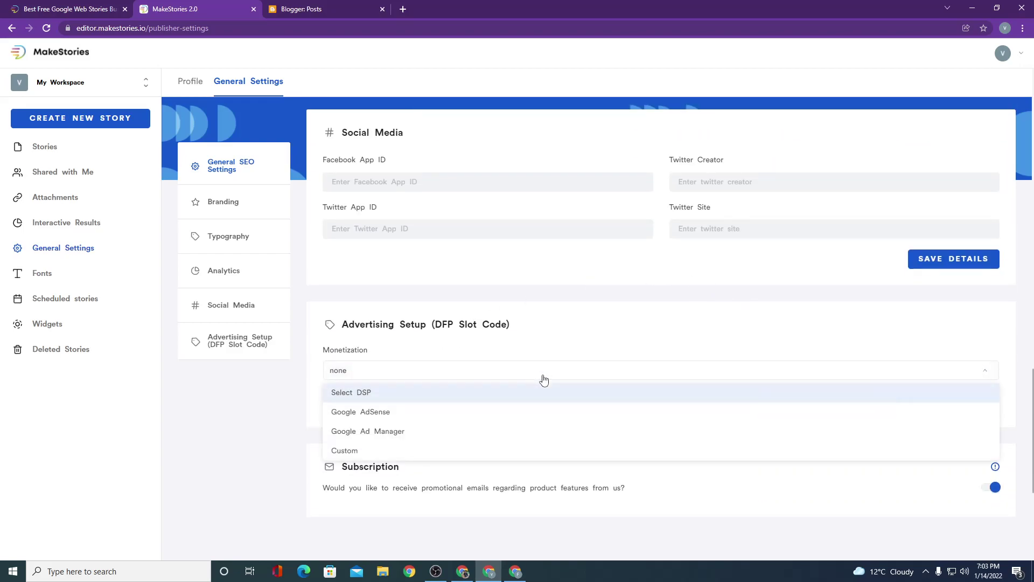
pyautogui.click(544, 380)
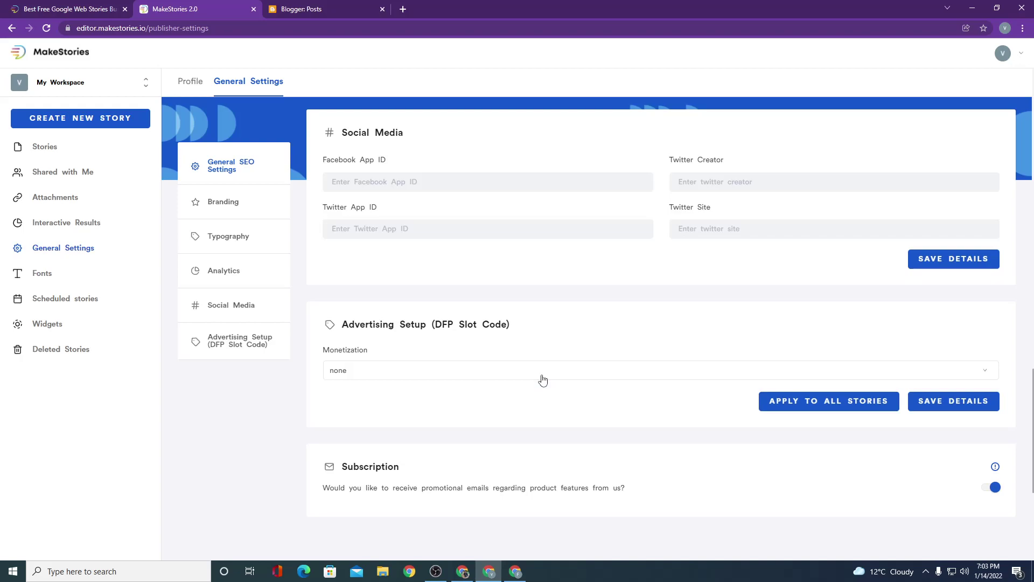
pyautogui.click(544, 381)
pyautogui.click(561, 342)
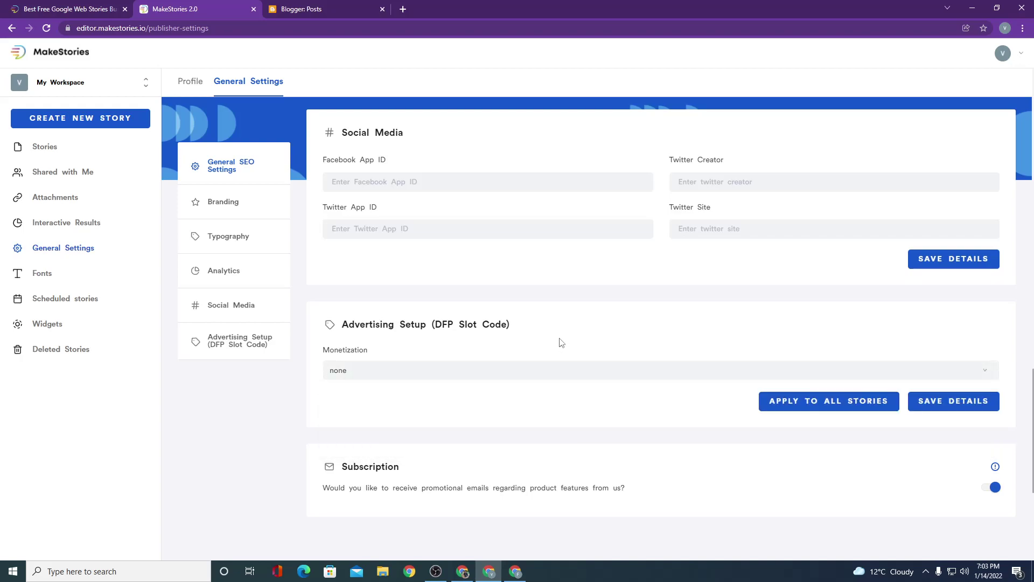
pyautogui.click(573, 372)
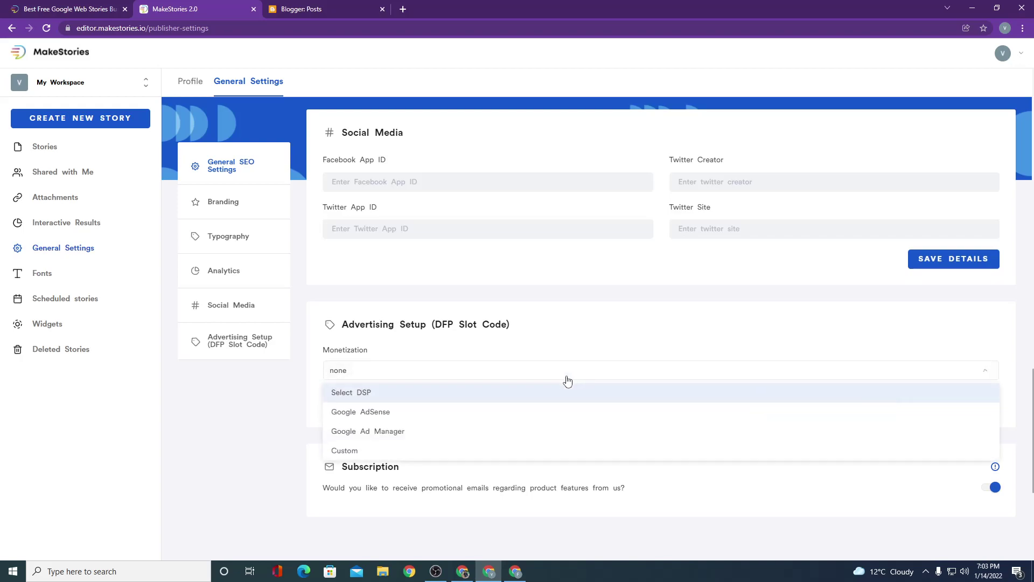
pyautogui.click(417, 412)
pyautogui.click(547, 415)
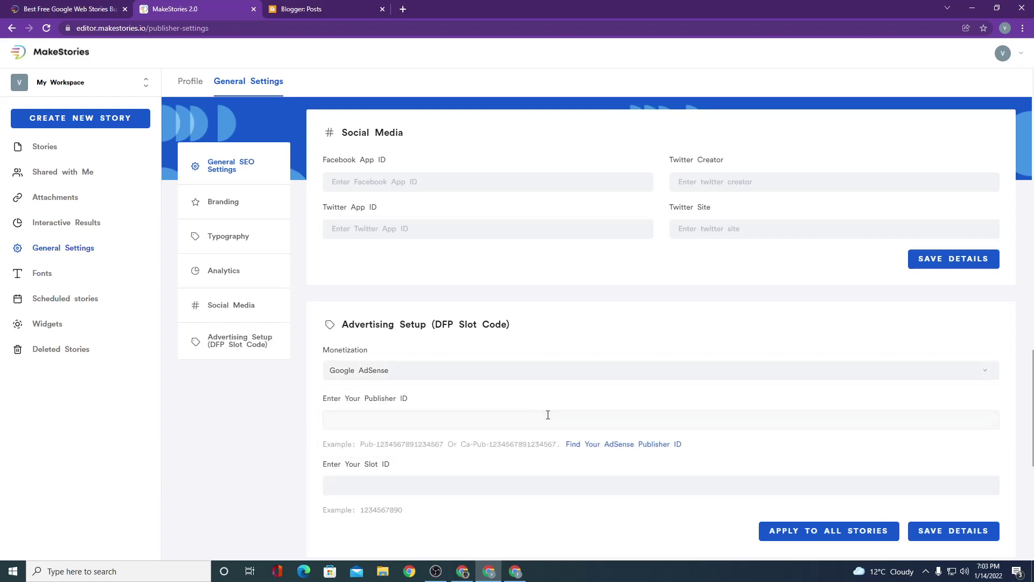
pyautogui.click(326, 476)
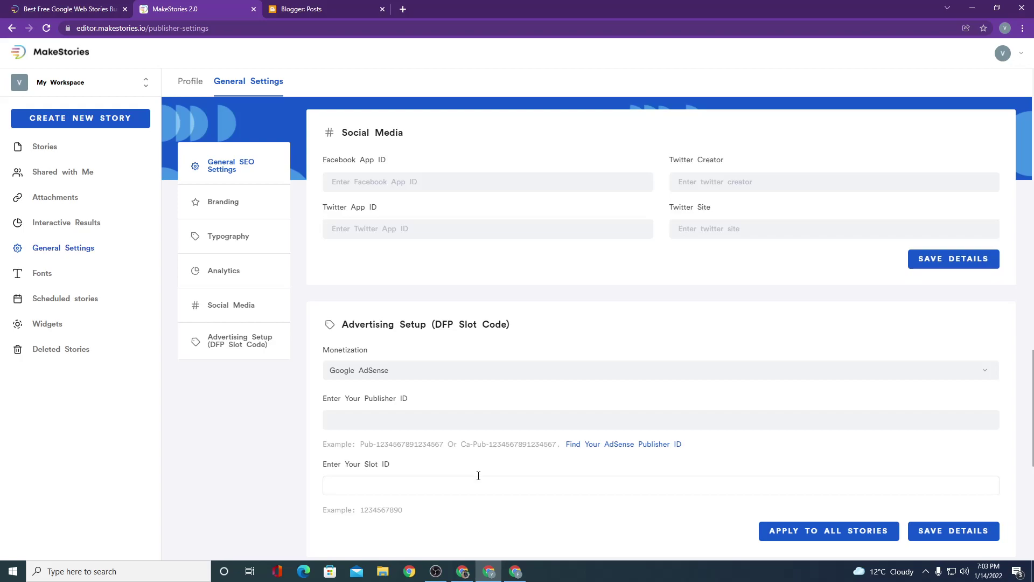
pyautogui.scroll(-3, 478, 474)
pyautogui.click(411, 329)
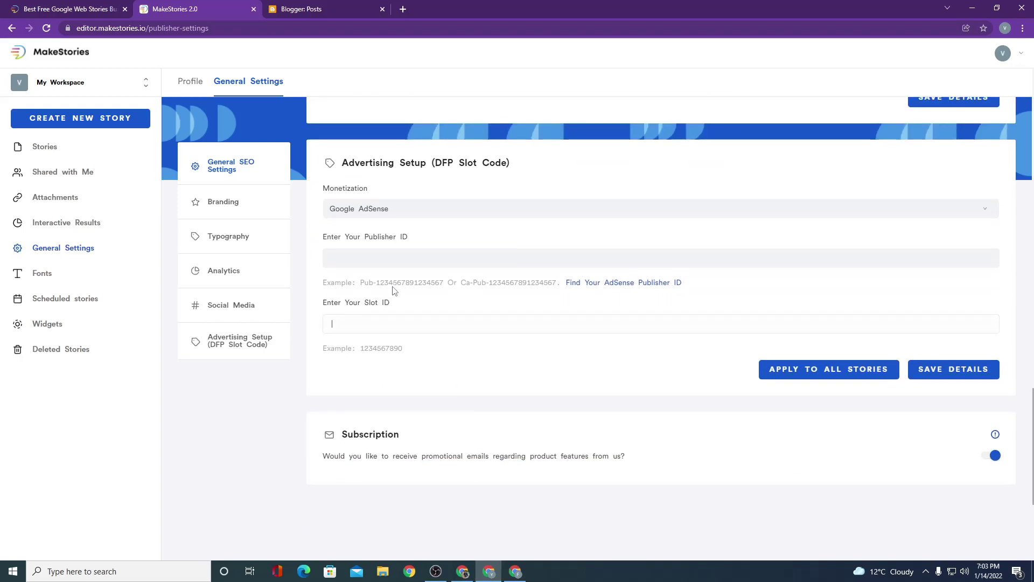
pyautogui.scroll(10, 641, 372)
pyautogui.scroll(15, 640, 371)
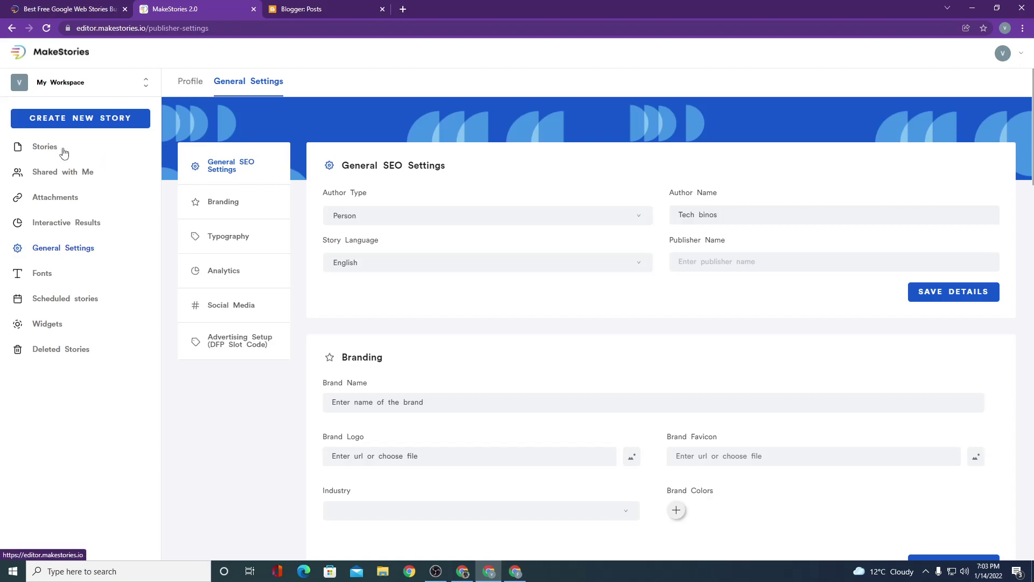
pyautogui.moveTo(1033, 121)
pyautogui.mouseDown()
pyautogui.moveTo(1033, 140)
pyautogui.moveTo(1033, 121)
pyautogui.mouseUp()
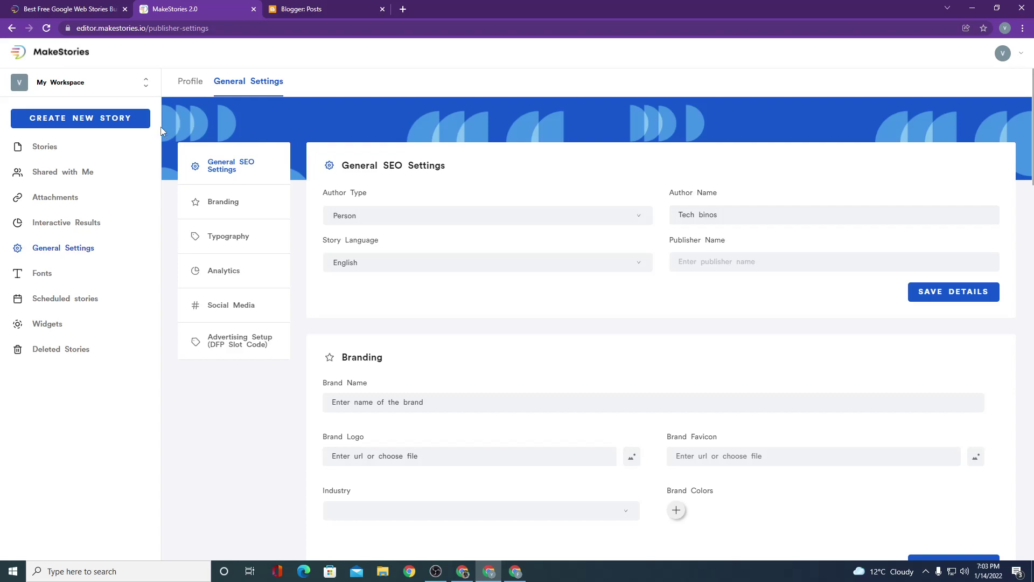
# - Start a new story and skip the introductory editor tour to reach the story naming dialog
pyautogui.click(114, 124)
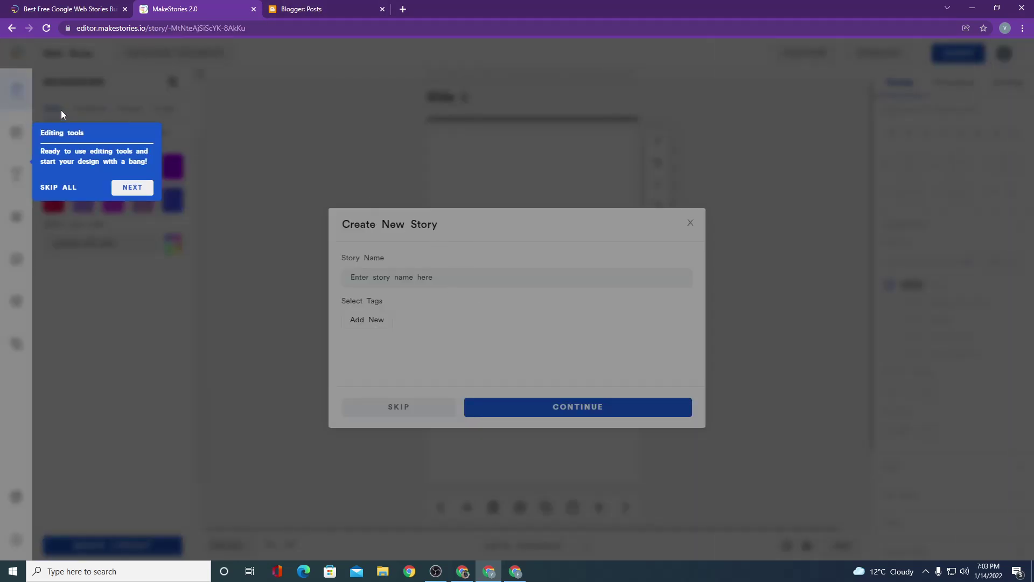
pyautogui.click(131, 187)
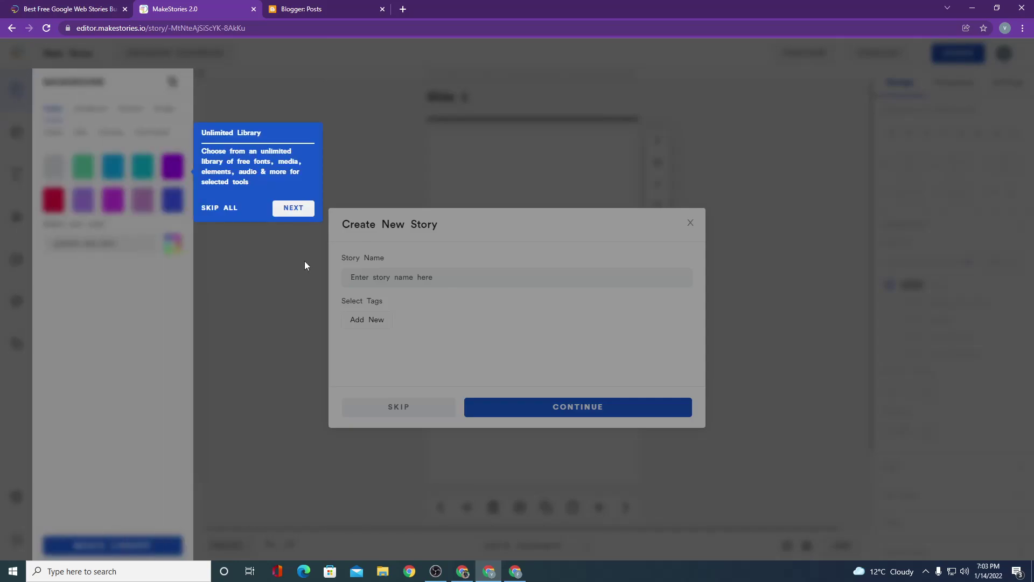
pyautogui.click(227, 208)
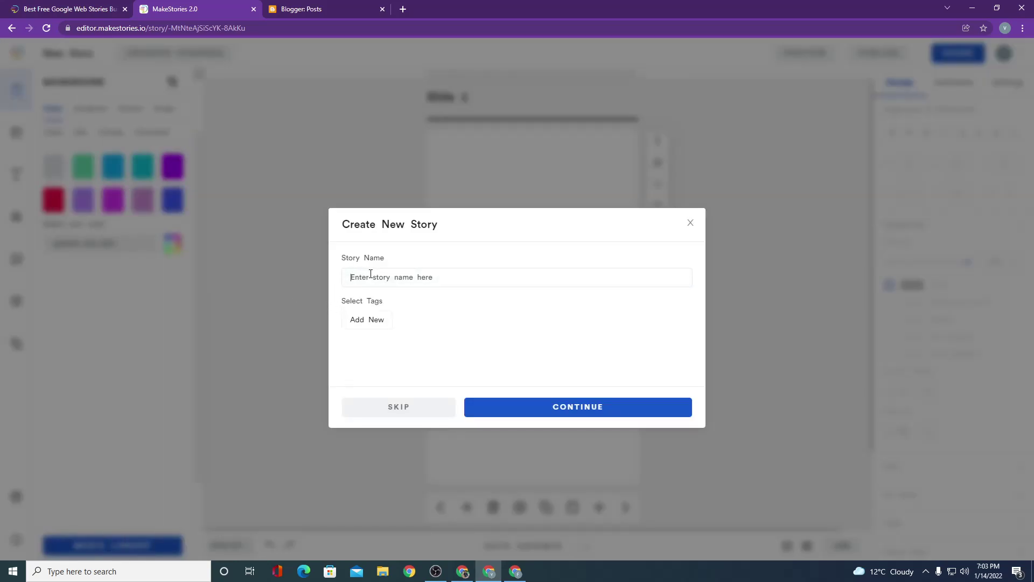
# - Name the story "25 Best Websites to Buy Instagram Followers (Real and Active) in 2021", copying the title from the published Tech Binos blog post
pyautogui.click(355, 9)
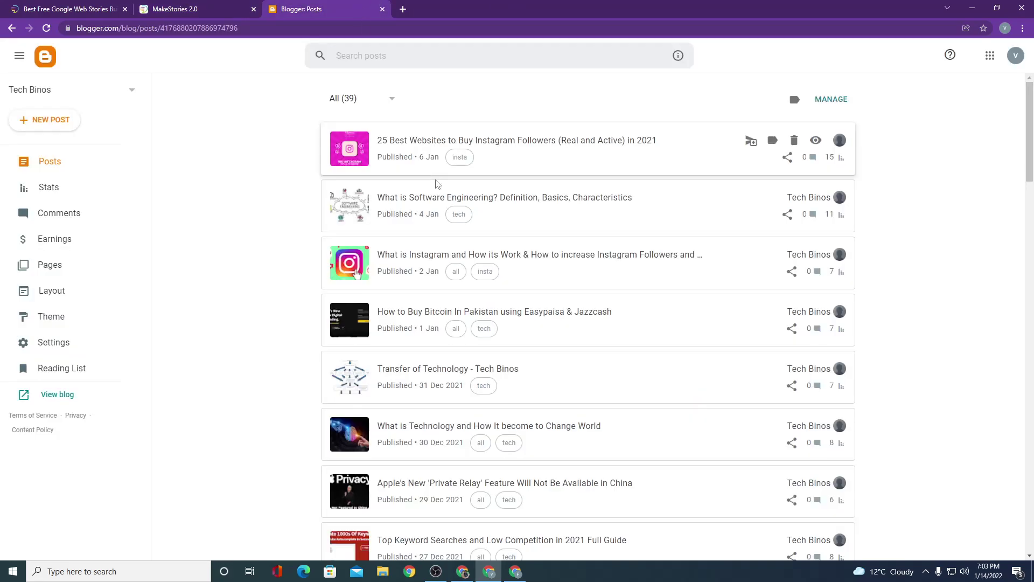
pyautogui.click(58, 396)
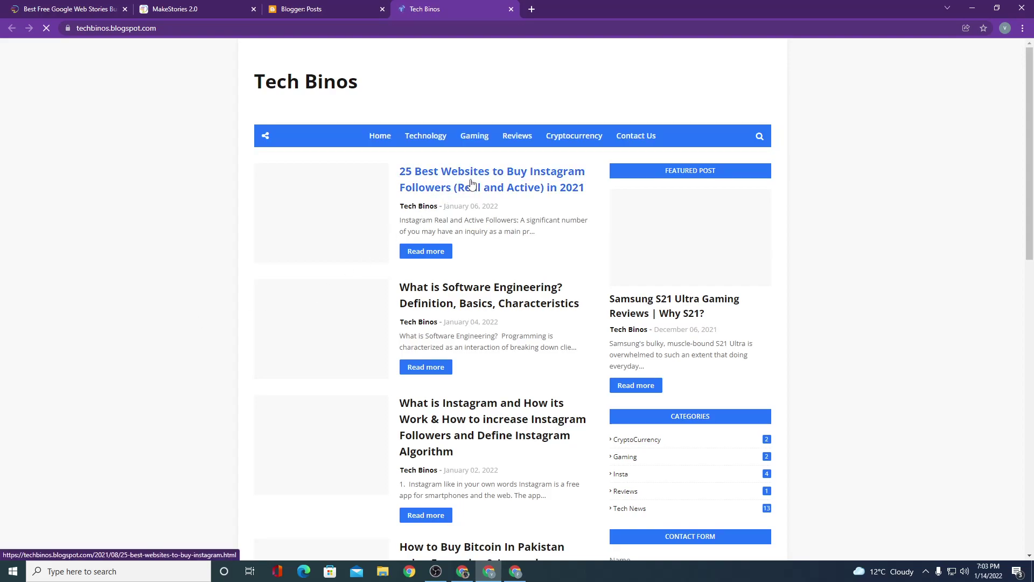
pyautogui.click(472, 184)
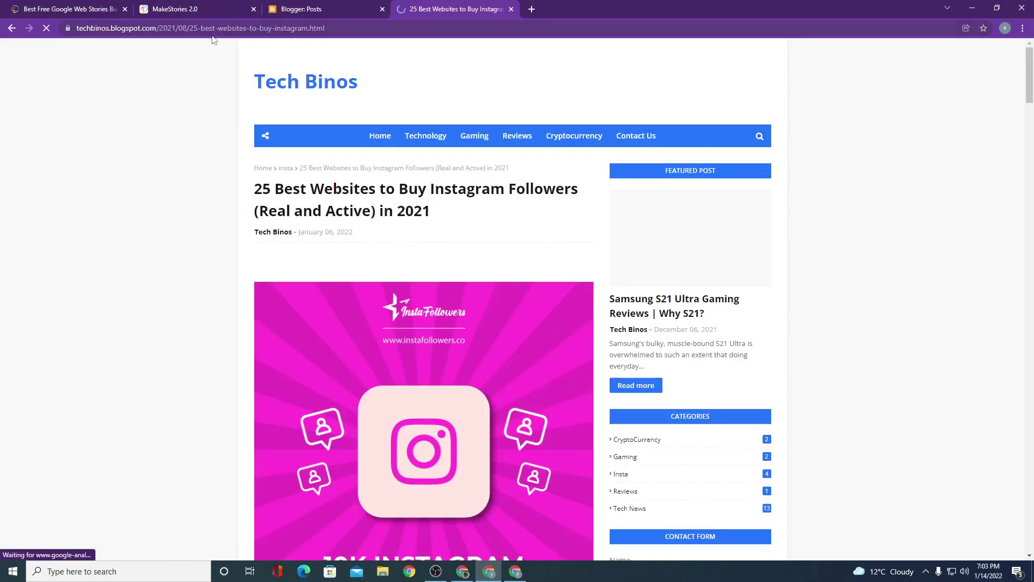
pyautogui.moveTo(254, 188); pyautogui.dragTo(482, 217)
pyautogui.hotkey('ctrl', 'c')
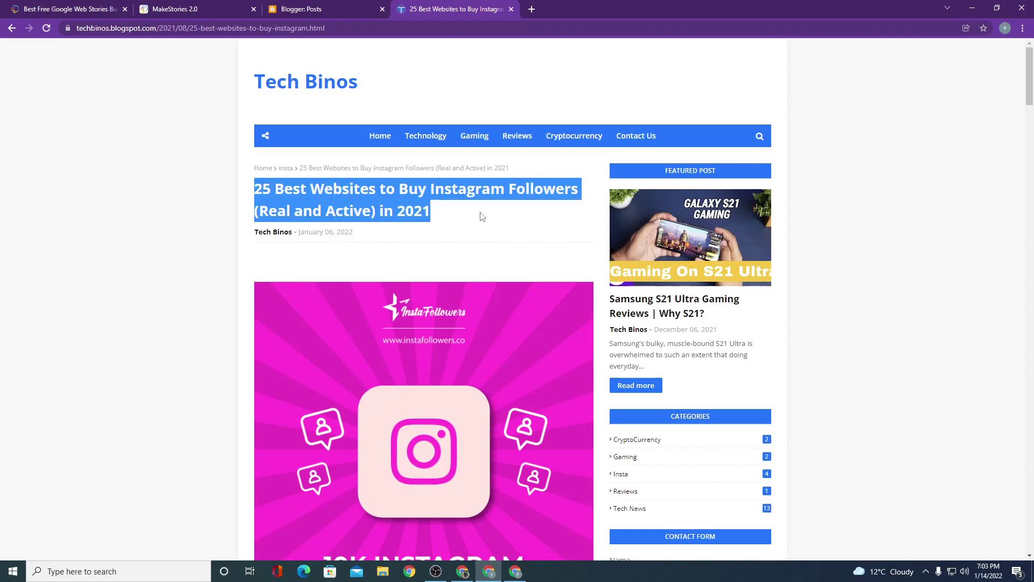
pyautogui.click(216, 9)
pyautogui.click(411, 281)
pyautogui.hotkey('ctrl', 'v')
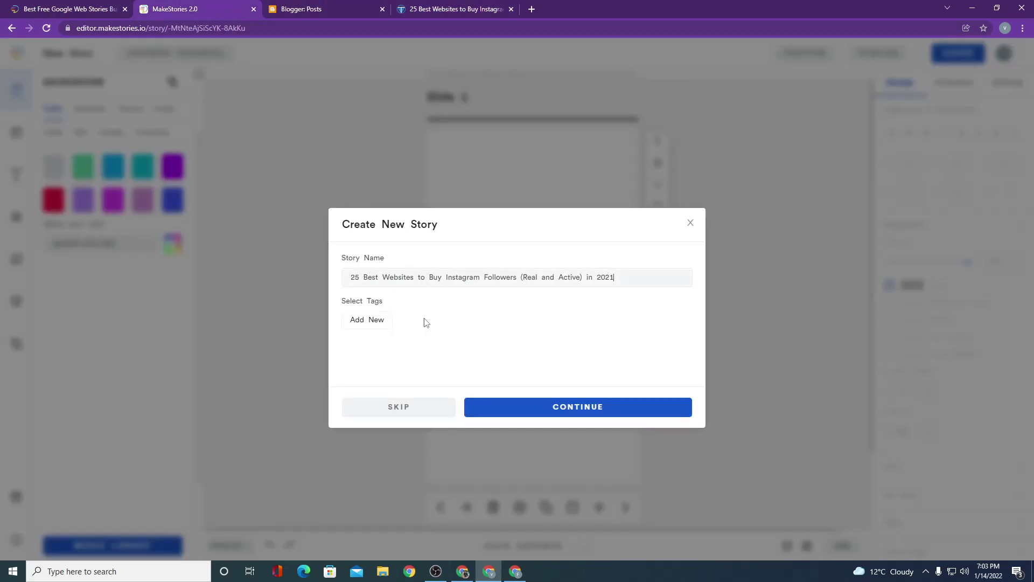
# - Add the tag "insta," to the story, copying it from the matching post's labels in Blogger
pyautogui.click(378, 320)
pyautogui.click(360, 5)
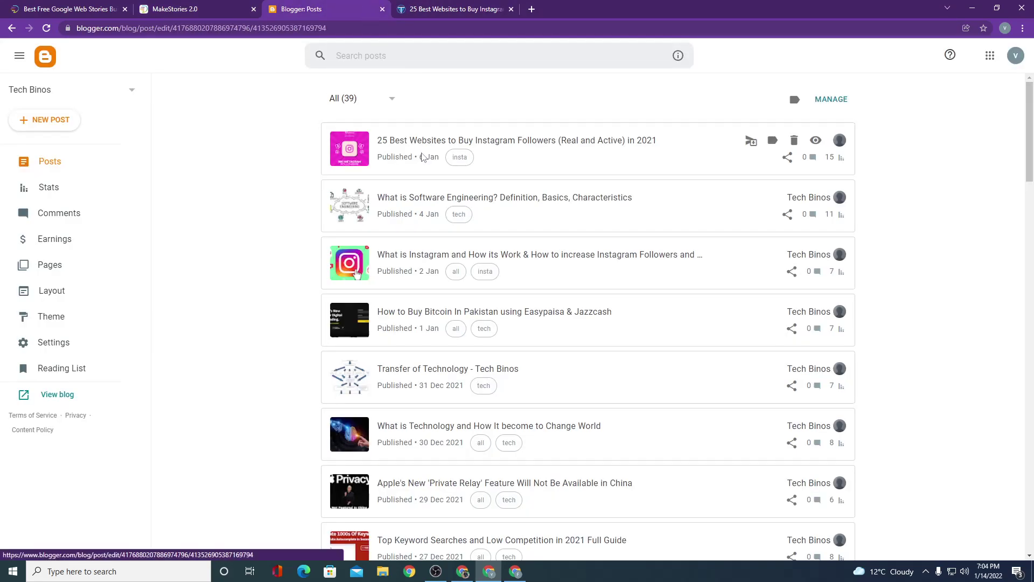
pyautogui.click(620, 149)
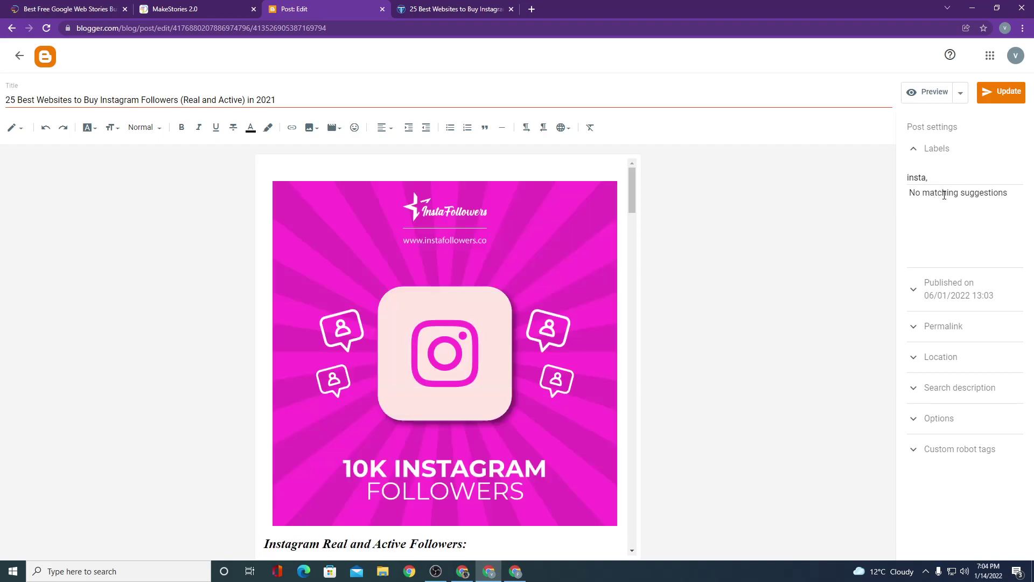
pyautogui.doubleClick(936, 180)
pyautogui.hotkey('ctrl', 'c')
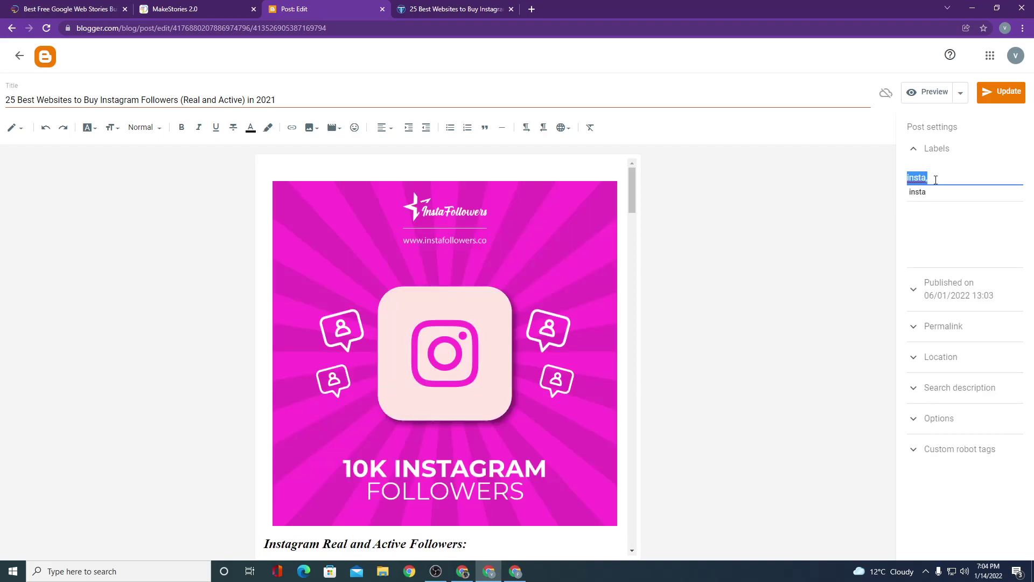
pyautogui.click(216, 9)
pyautogui.hotkey('ctrl', 'v')
pyautogui.click(454, 321)
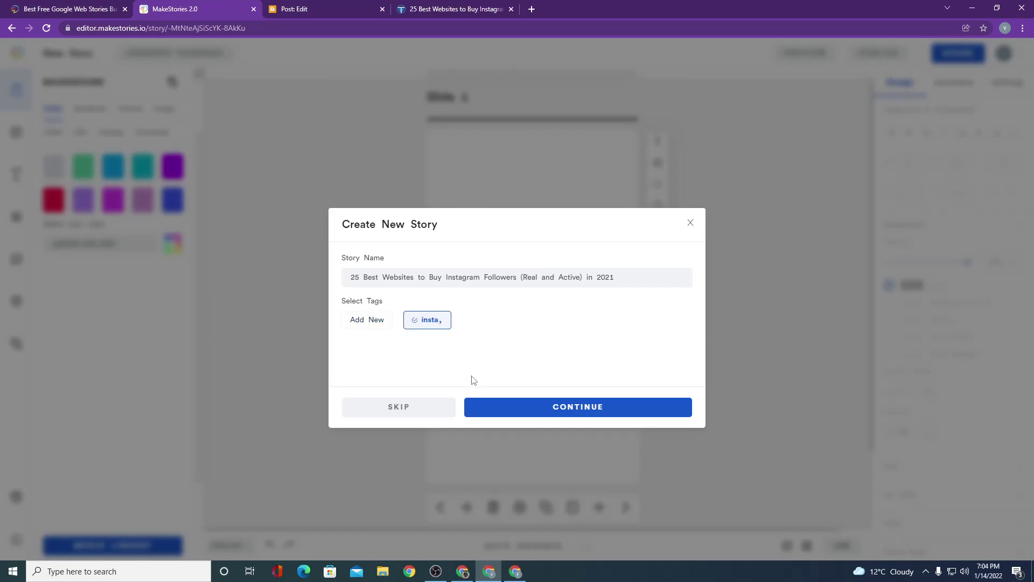
# - Add the tags "instagram followers" and "instagram likes" and skip past the story creation dialog
pyautogui.click(376, 323)
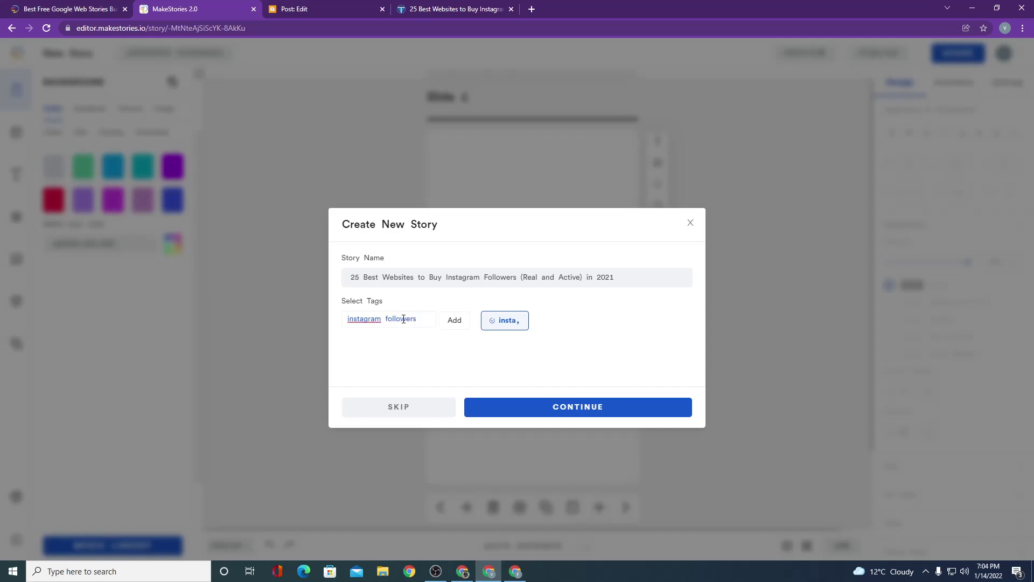
pyautogui.click(456, 322)
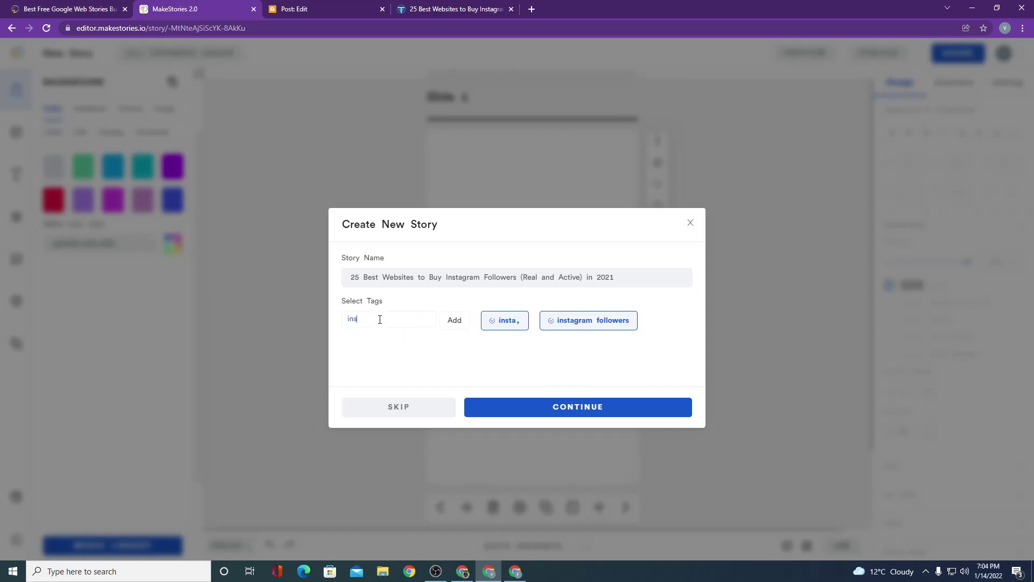
pyautogui.click(451, 322)
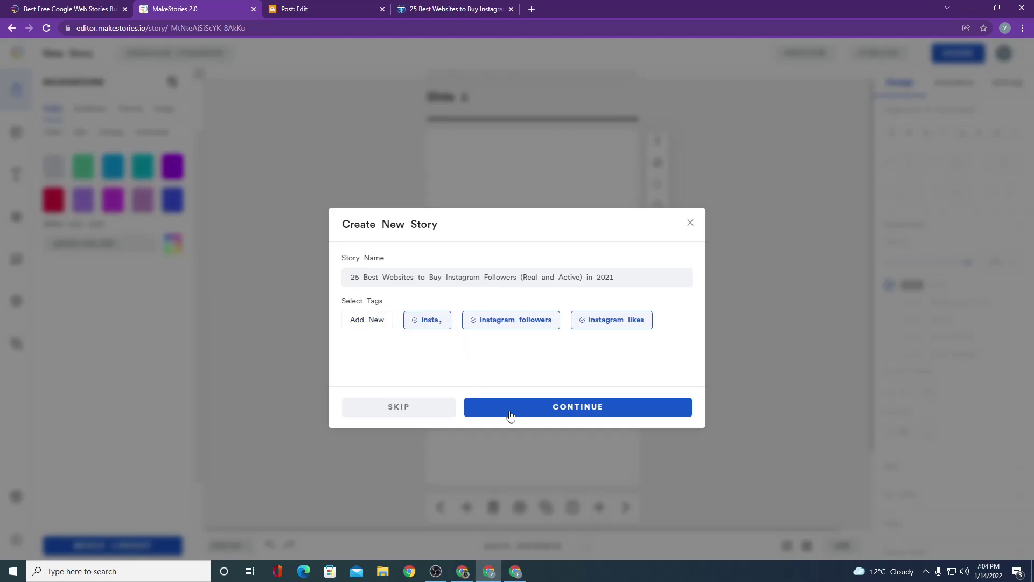
pyautogui.click(423, 404)
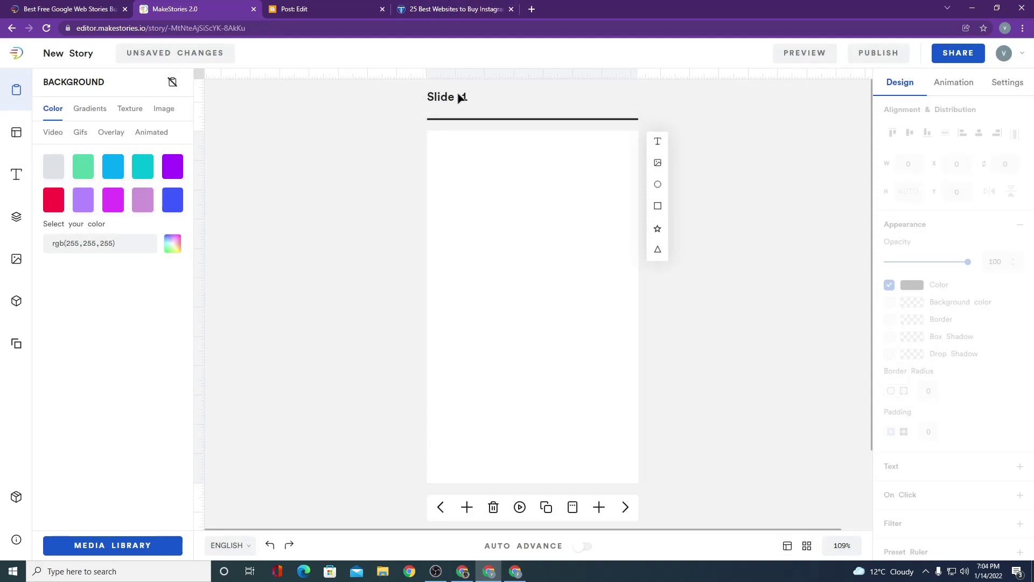
# - Look over the blank first slide, the free images and the personal media library, and return to the free images
pyautogui.scroll(-1, 342, 287)
pyautogui.scroll(1, 377, 248)
pyautogui.click(429, 206)
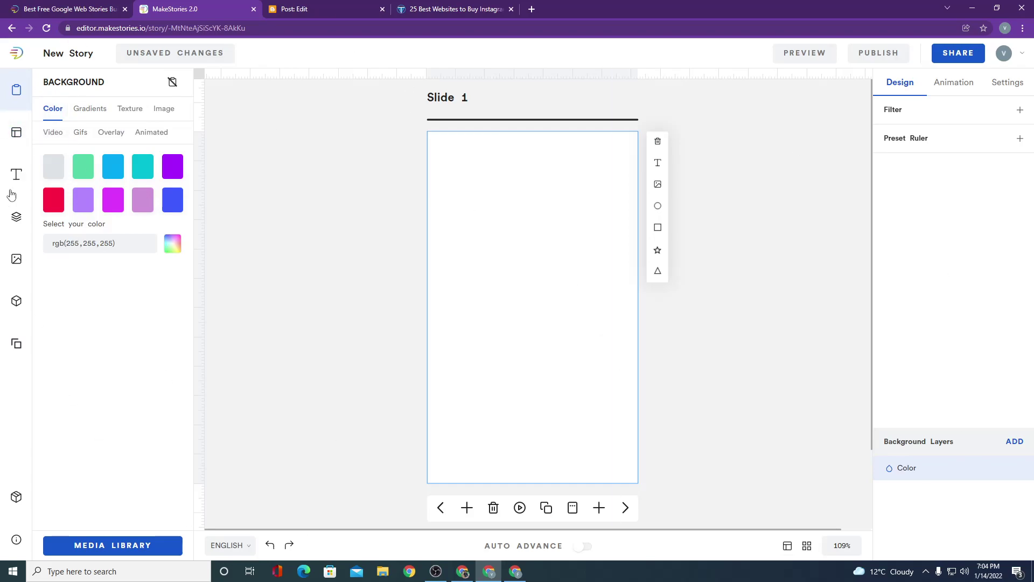
pyautogui.click(15, 268)
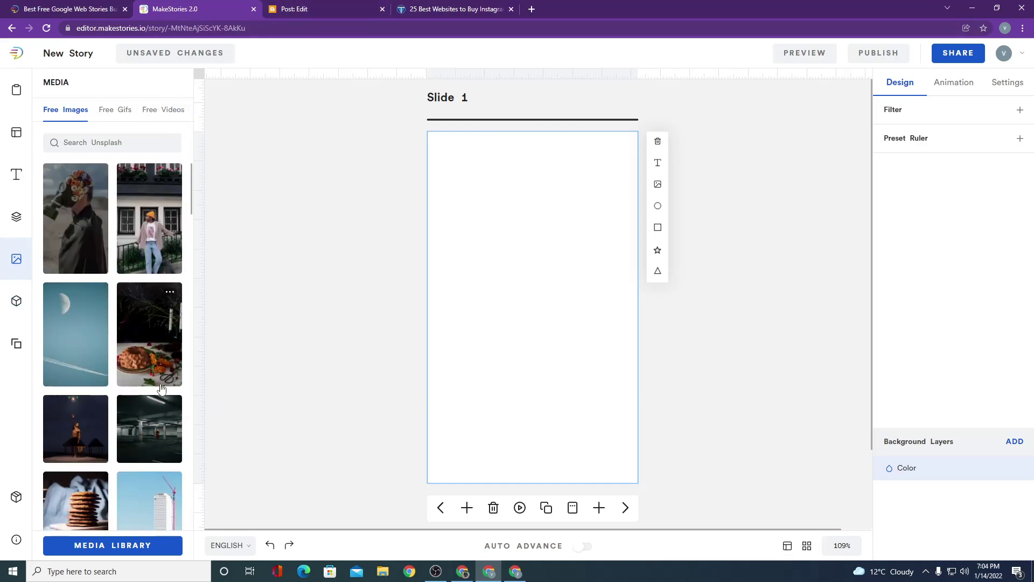
pyautogui.click(119, 546)
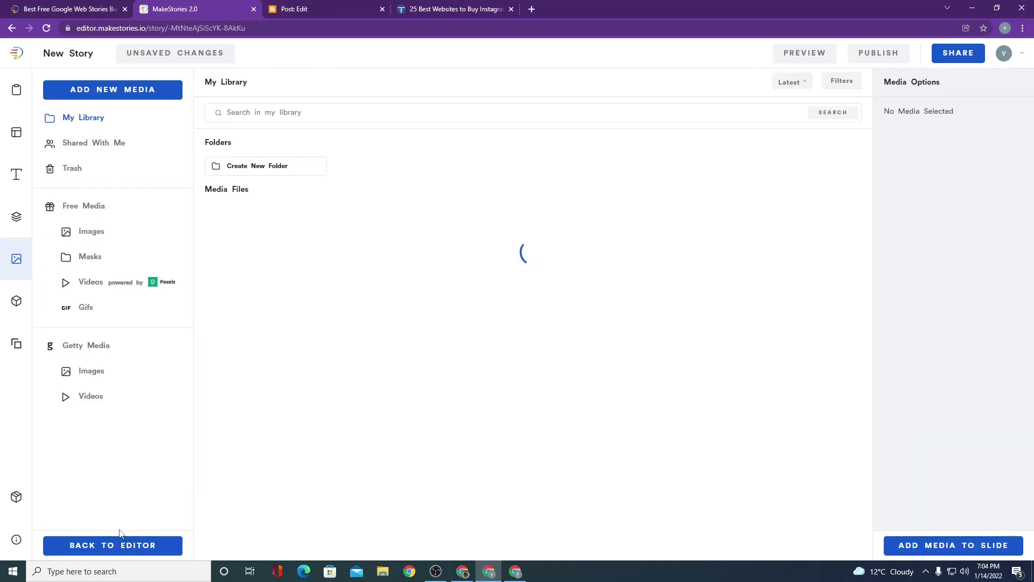
pyautogui.click(13, 265)
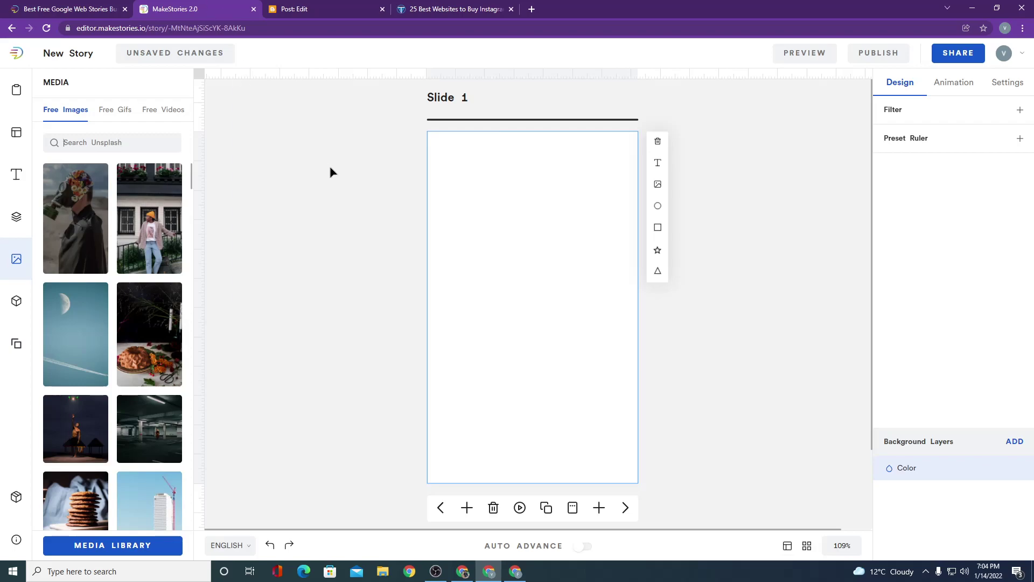
# - Search the free images for "instagram" and add the portrait of the woman with her hand in her hair to Slide 1
pyautogui.write('instagram')
pyautogui.press('Return')
pyautogui.scroll(-10, 137, 455)
pyautogui.scroll(-10, 137, 457)
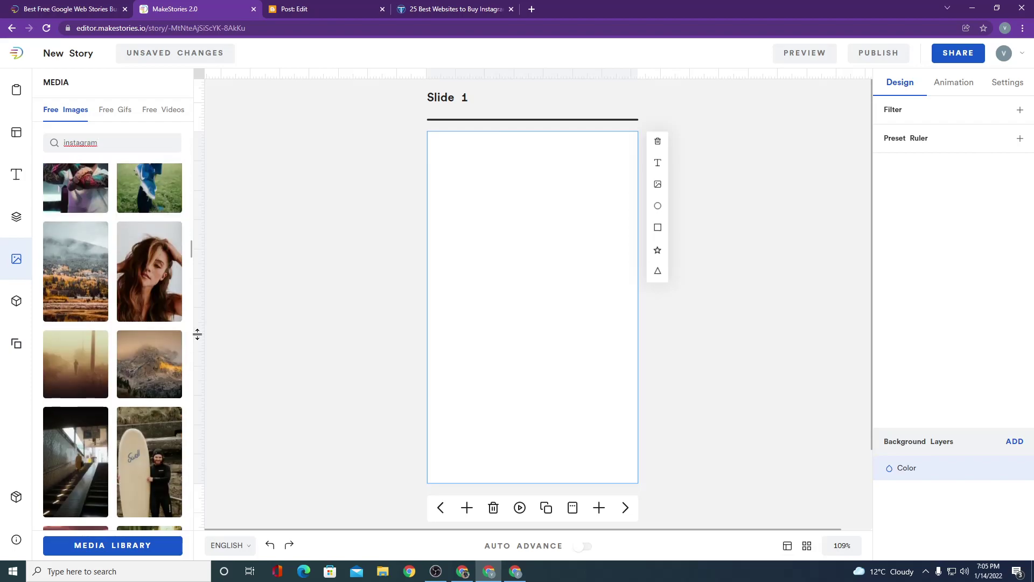
pyautogui.click(155, 293)
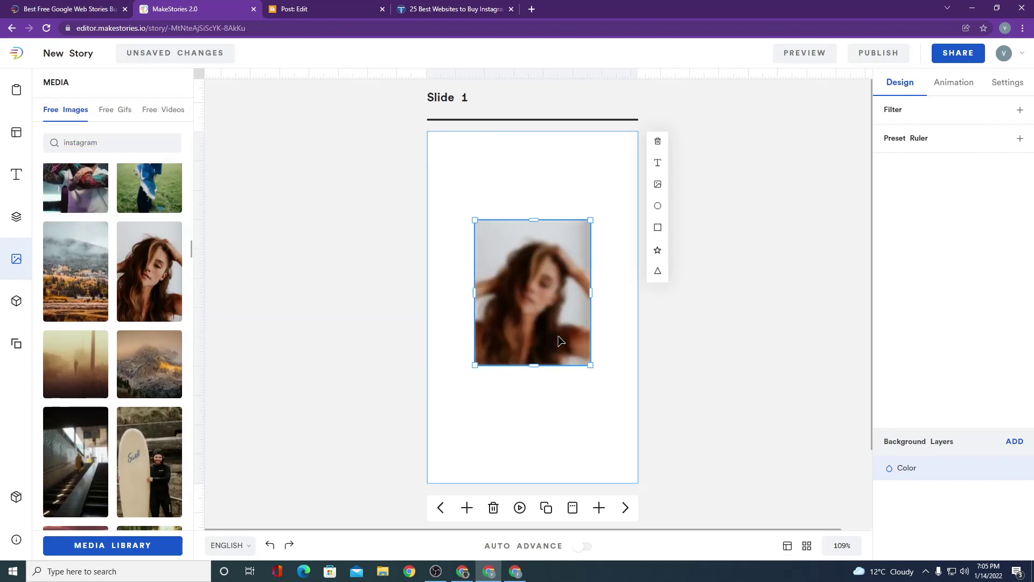
# - Stretch the portrait to about 285 by 602 on Slide 1 and set it as the slide's background
pyautogui.click(537, 355)
pyautogui.moveTo(533, 220); pyautogui.dragTo(548, 139)
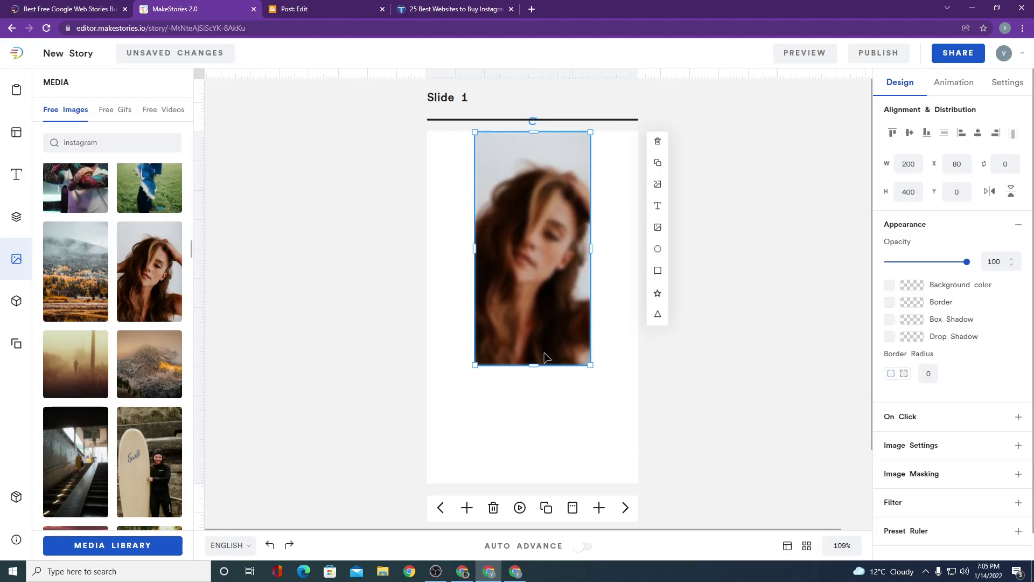
pyautogui.moveTo(538, 368); pyautogui.dragTo(539, 481)
pyautogui.moveTo(475, 308); pyautogui.dragTo(430, 300)
pyautogui.rightClick(512, 310)
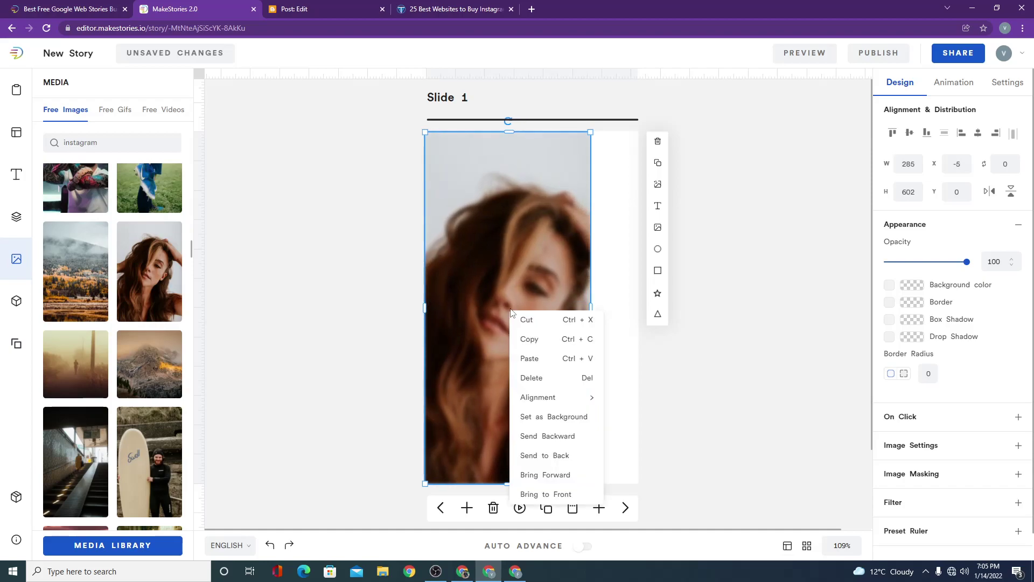
pyautogui.click(568, 418)
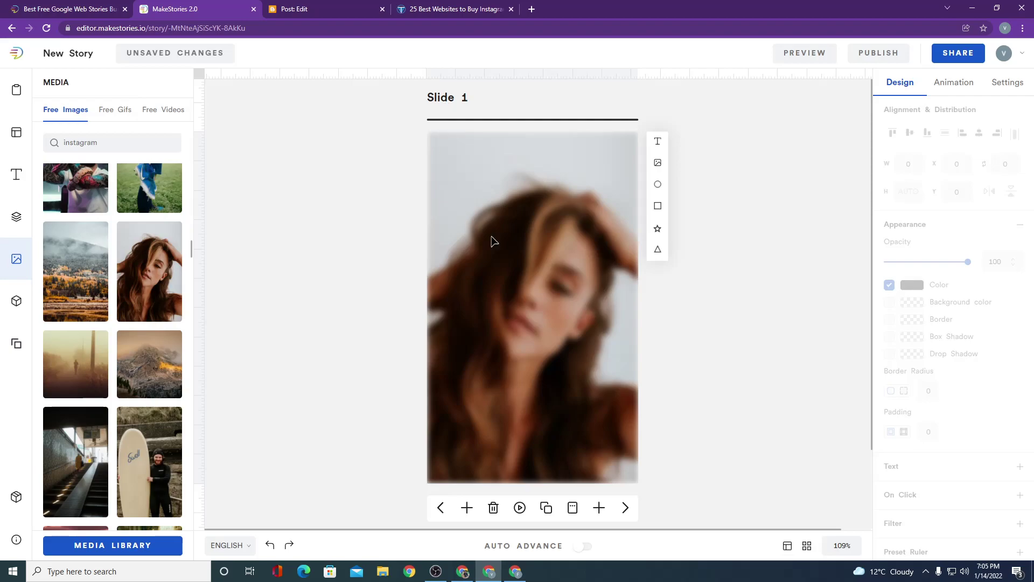
# - Add a Heading 1 text element to Slide 1 and select it
pyautogui.click(16, 174)
pyautogui.click(74, 154)
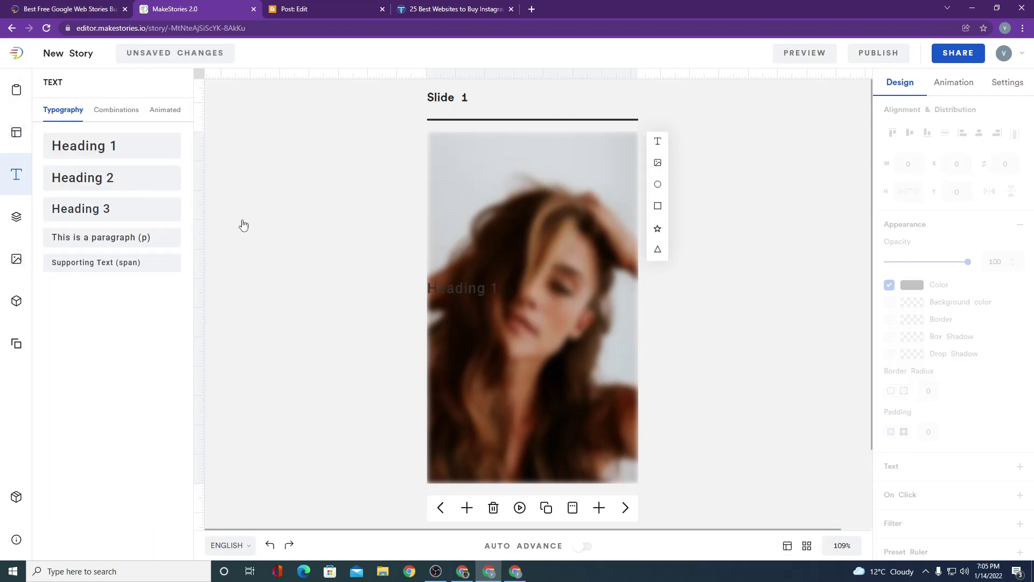
pyautogui.click(447, 282)
# - Replace the heading text with "Best Websites to Buy Instagram Followers", copied from the blog post's title
pyautogui.click(421, 10)
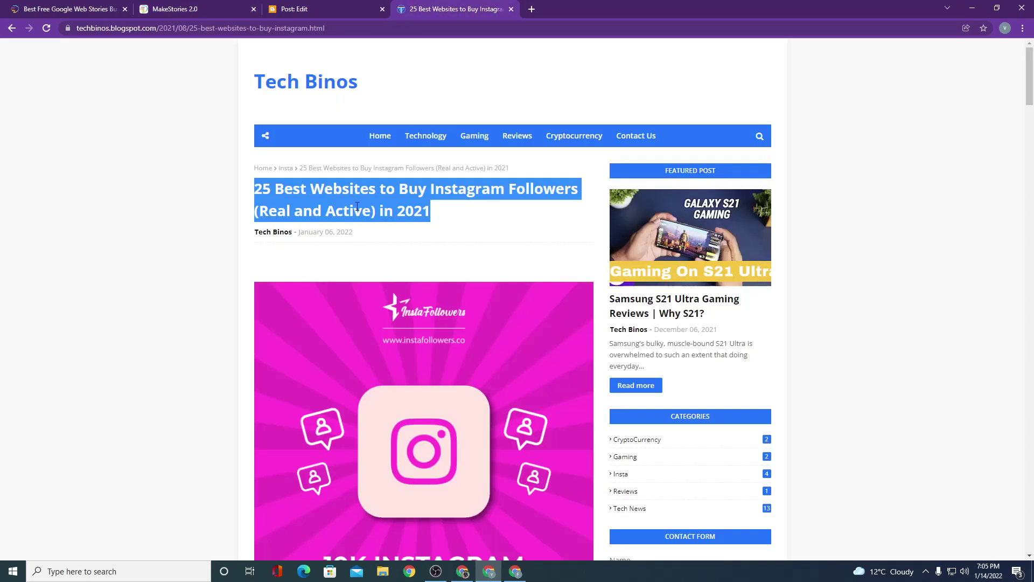
pyautogui.click(357, 207)
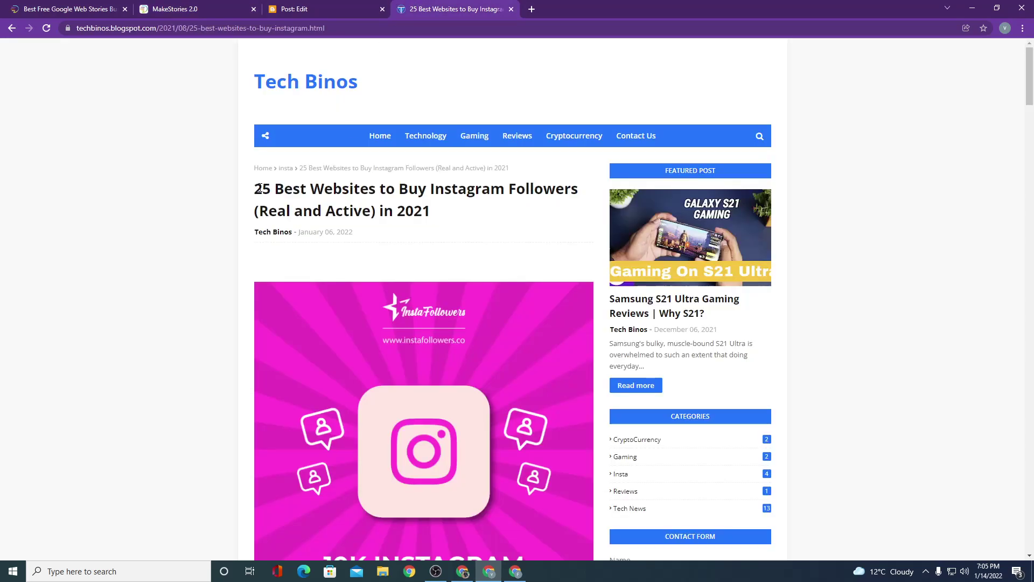
pyautogui.moveTo(277, 189); pyautogui.dragTo(506, 191)
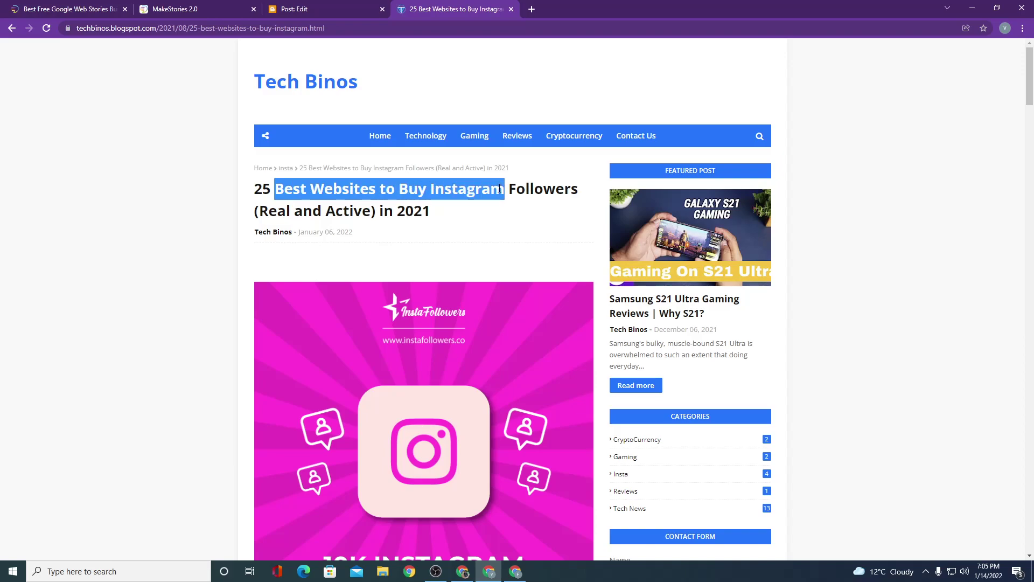
pyautogui.click(340, 173)
pyautogui.moveTo(275, 187); pyautogui.dragTo(585, 189)
pyautogui.hotkey('ctrl', 'c')
pyautogui.click(207, 6)
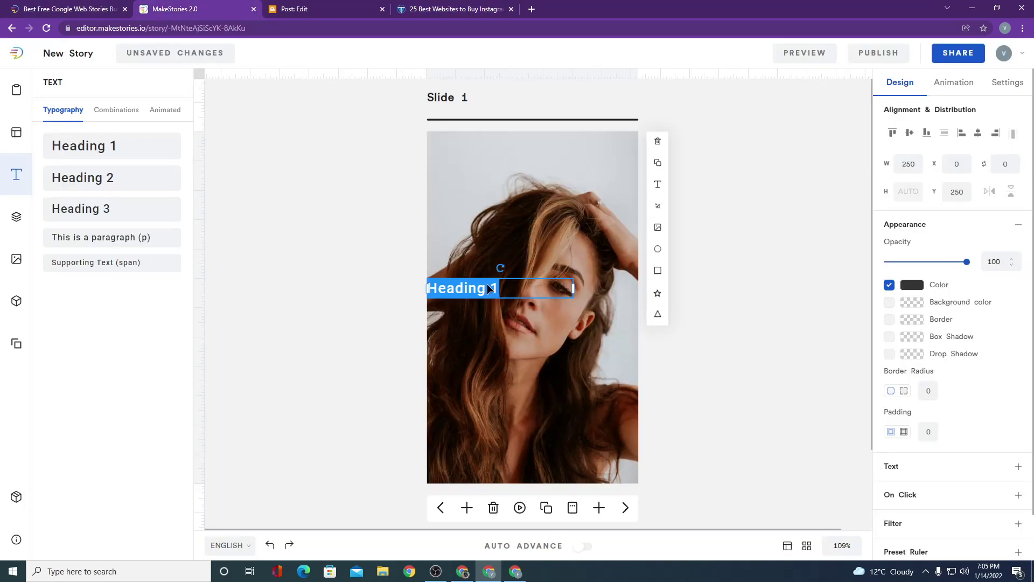
pyautogui.hotkey('ctrl', 'v')
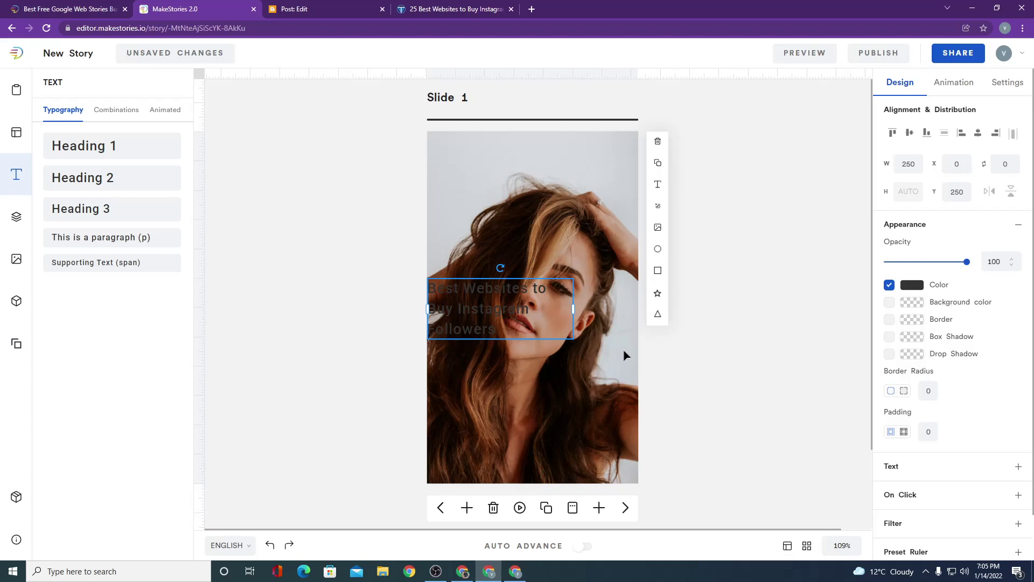
# - Give the heading a white box background, widen it to about 275 and place it at about X 20, Y 308
pyautogui.click(888, 302)
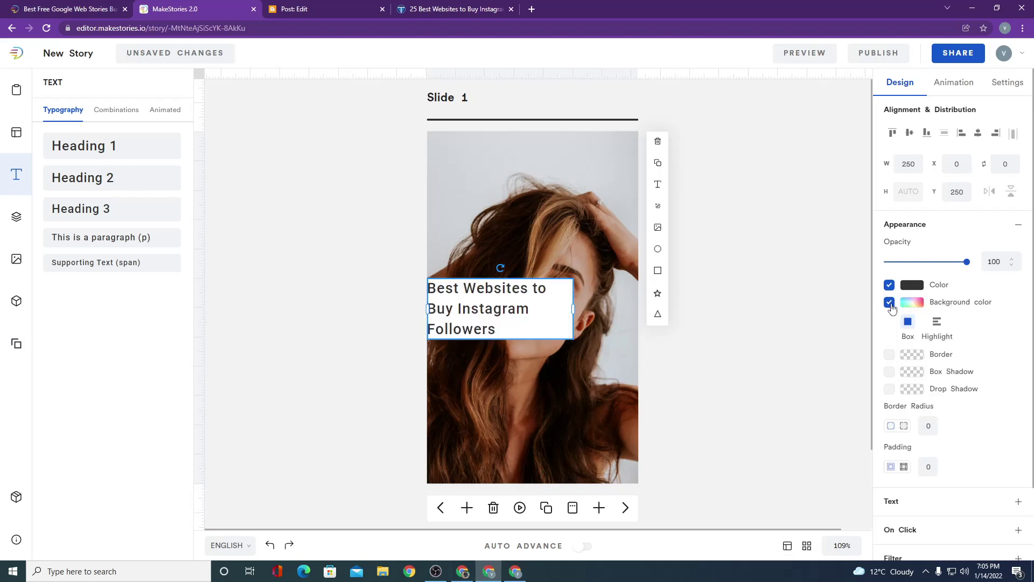
pyautogui.moveTo(573, 307); pyautogui.dragTo(583, 343)
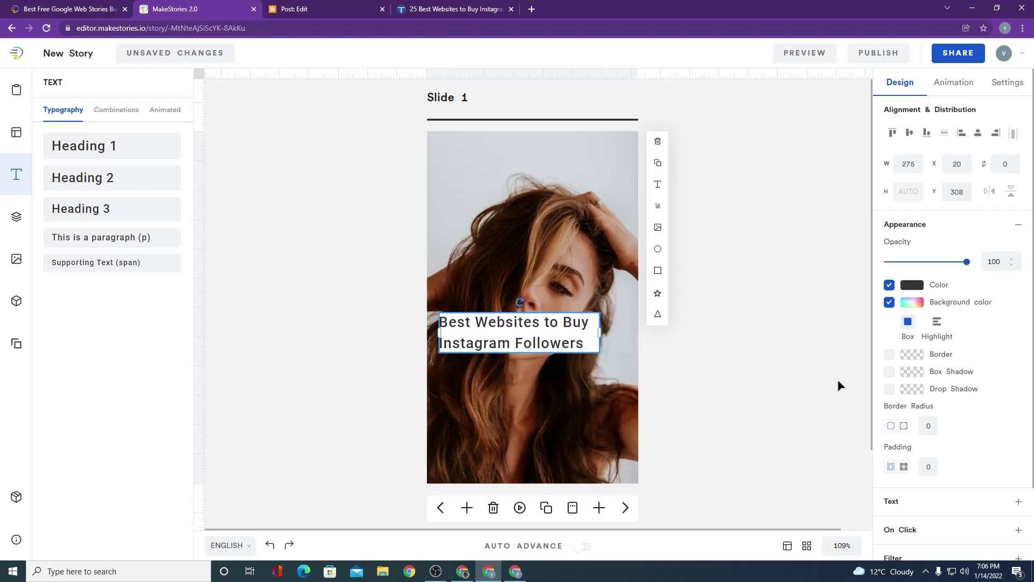
pyautogui.scroll(-1, 819, 331)
pyautogui.scroll(1, 821, 351)
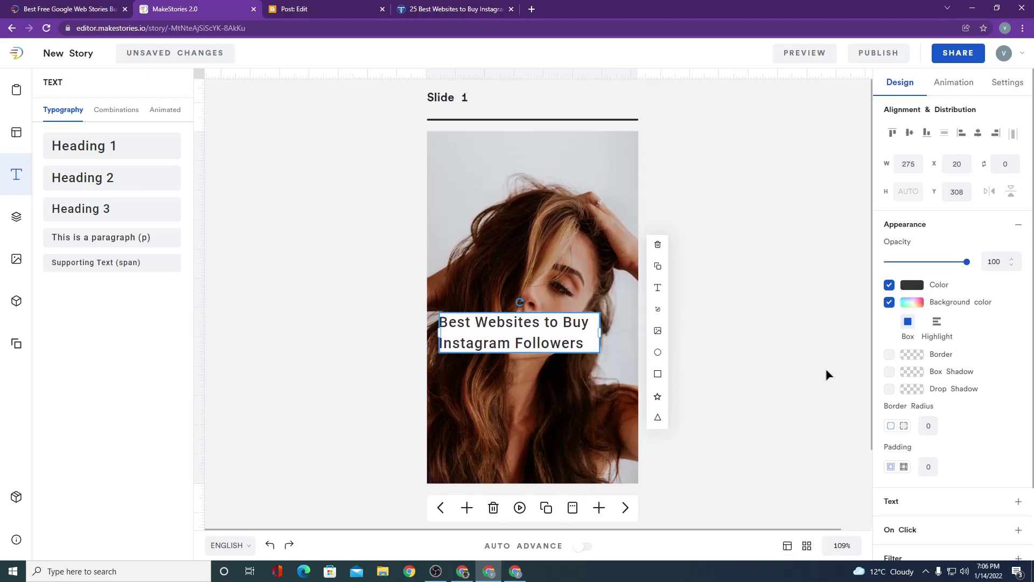
pyautogui.click(110, 192)
pyautogui.click(120, 246)
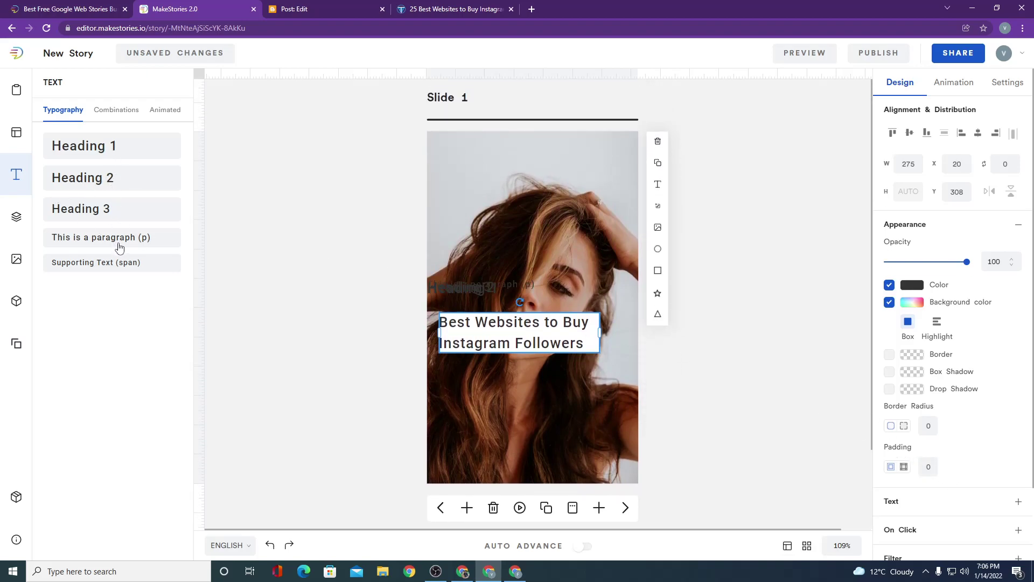
pyautogui.click(492, 284)
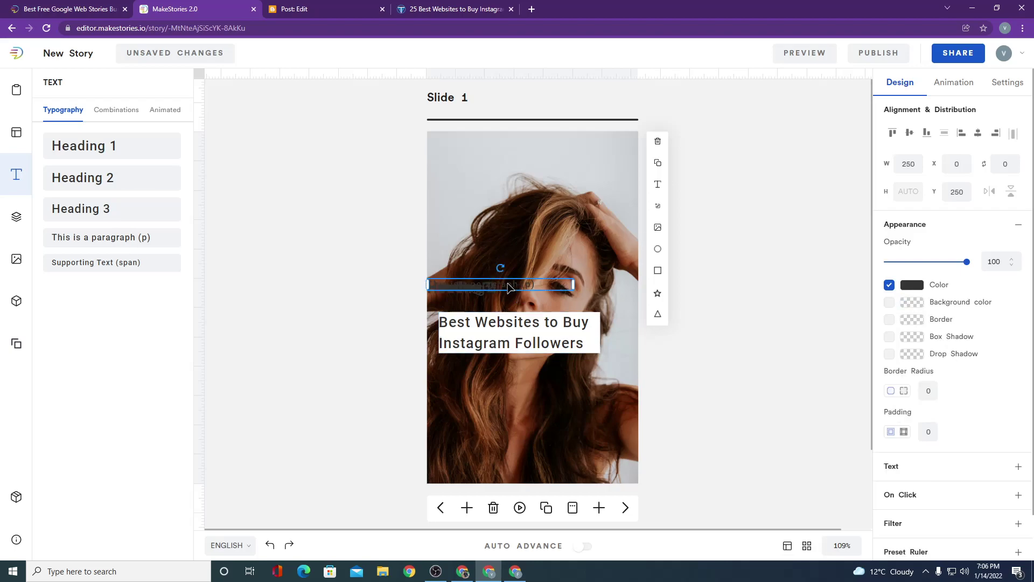
pyautogui.rightClick(508, 285)
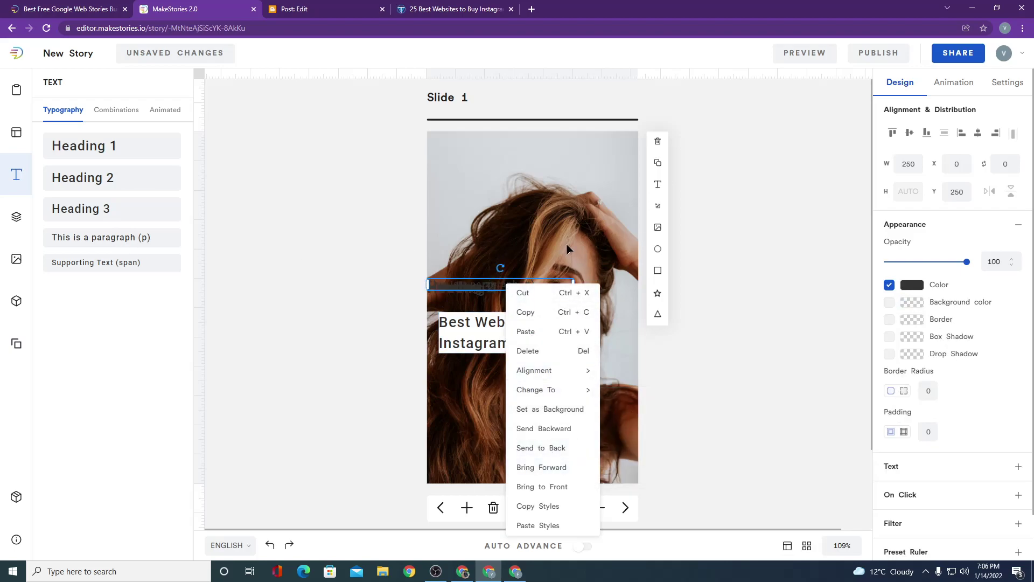
pyautogui.click(613, 190)
pyautogui.click(501, 294)
pyautogui.click(488, 287)
pyautogui.click(657, 141)
pyautogui.click(490, 293)
pyautogui.click(658, 141)
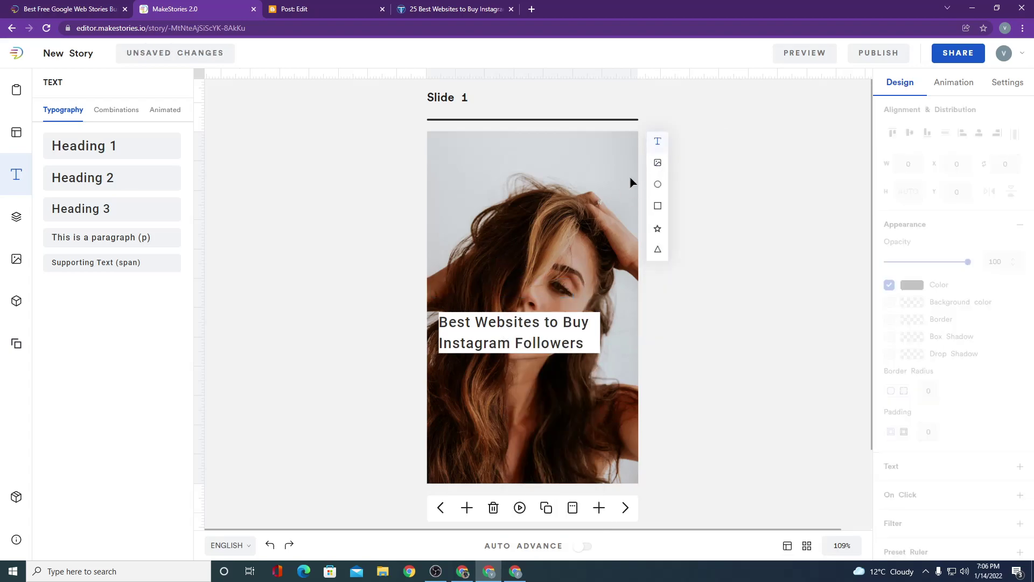
# - Move the heading up to about Y 300 and align it with the slide's left edge
pyautogui.moveTo(532, 342)
pyautogui.mouseDown()
pyautogui.moveTo(552, 316)
pyautogui.moveTo(535, 335)
pyautogui.mouseUp()
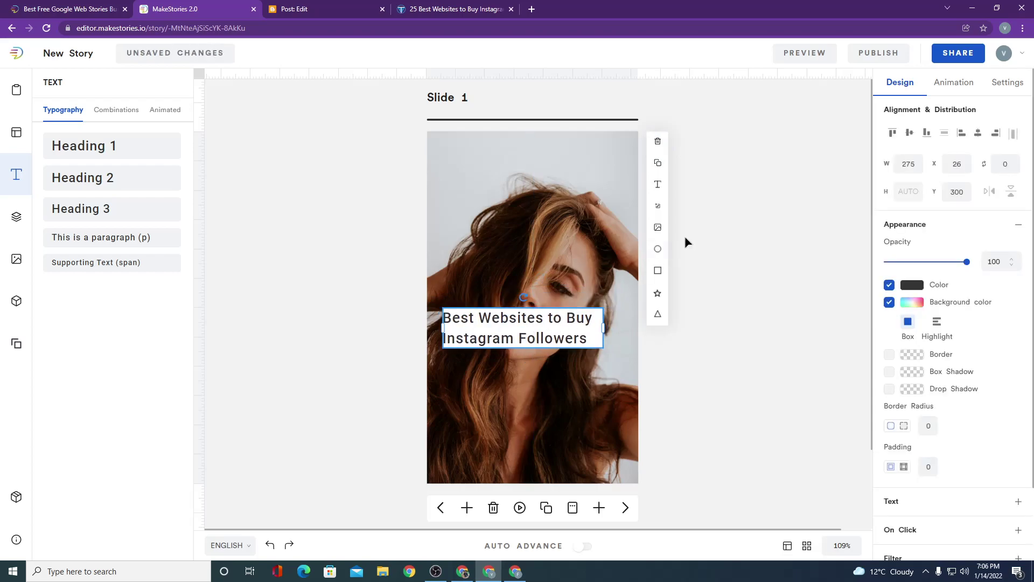
pyautogui.click(962, 139)
pyautogui.scroll(-1, 968, 324)
pyautogui.scroll(-1, 967, 326)
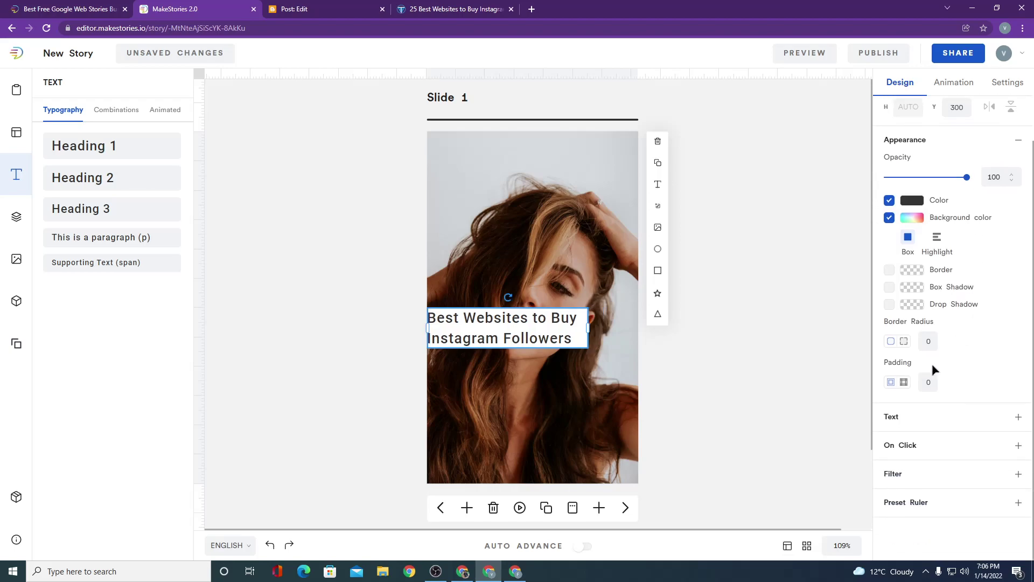
pyautogui.click(932, 474)
pyautogui.scroll(-2, 949, 314)
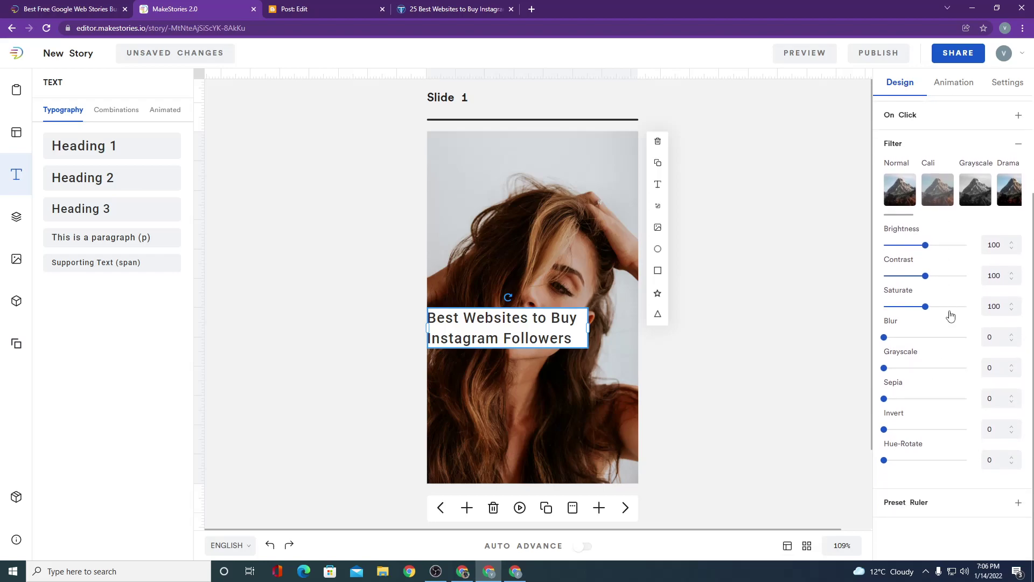
pyautogui.click(943, 506)
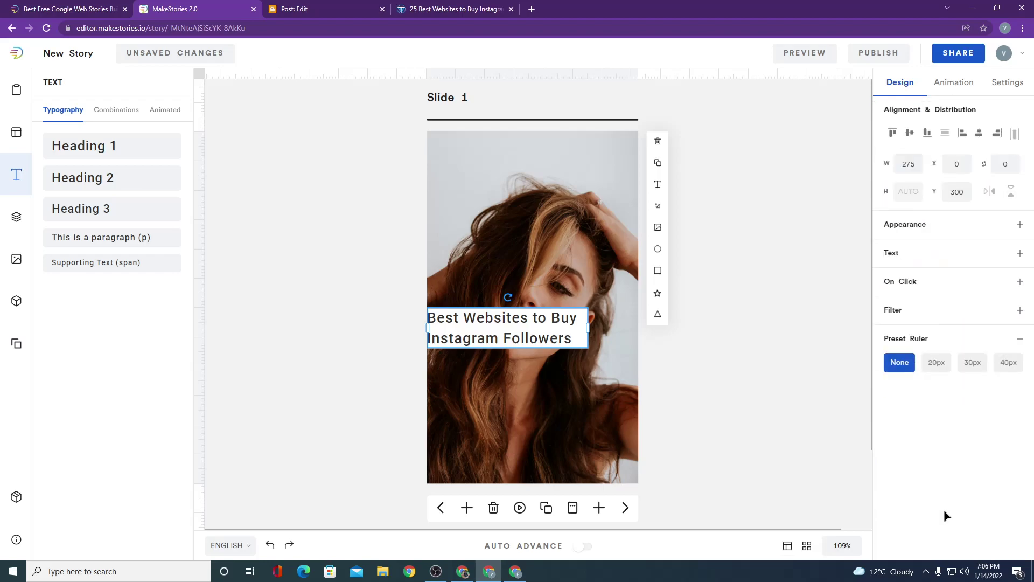
pyautogui.click(955, 233)
pyautogui.click(954, 233)
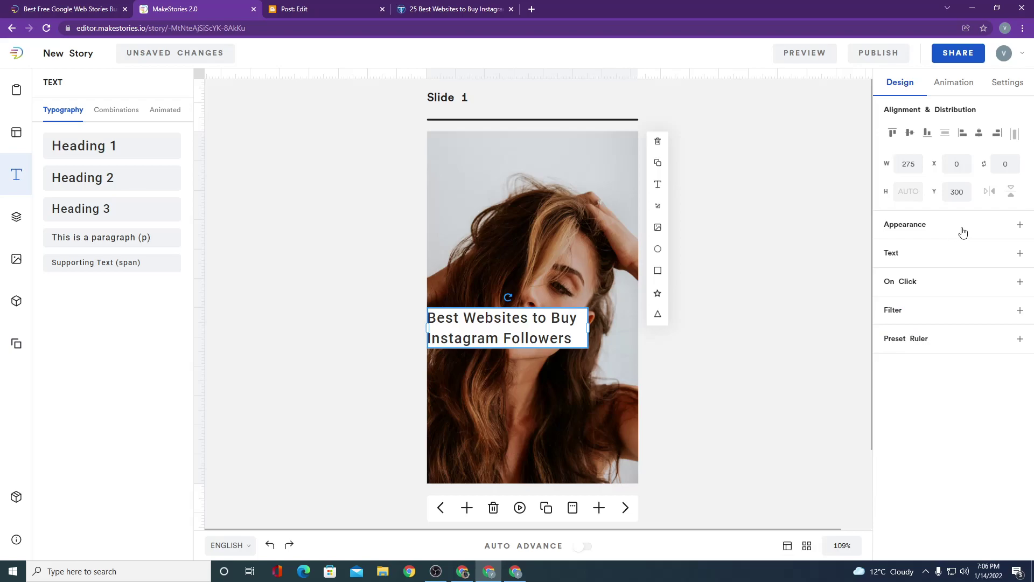
# - Try the Fade In, Fly In Left and Fly In Right animation effects on the heading, ending with Fly In Top
pyautogui.click(955, 84)
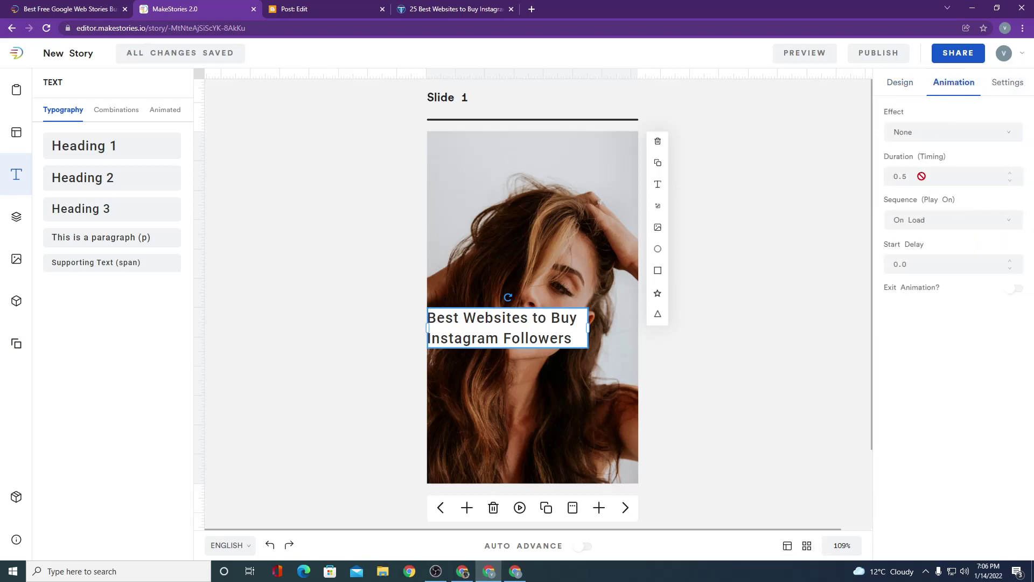
pyautogui.click(915, 131)
pyautogui.click(933, 176)
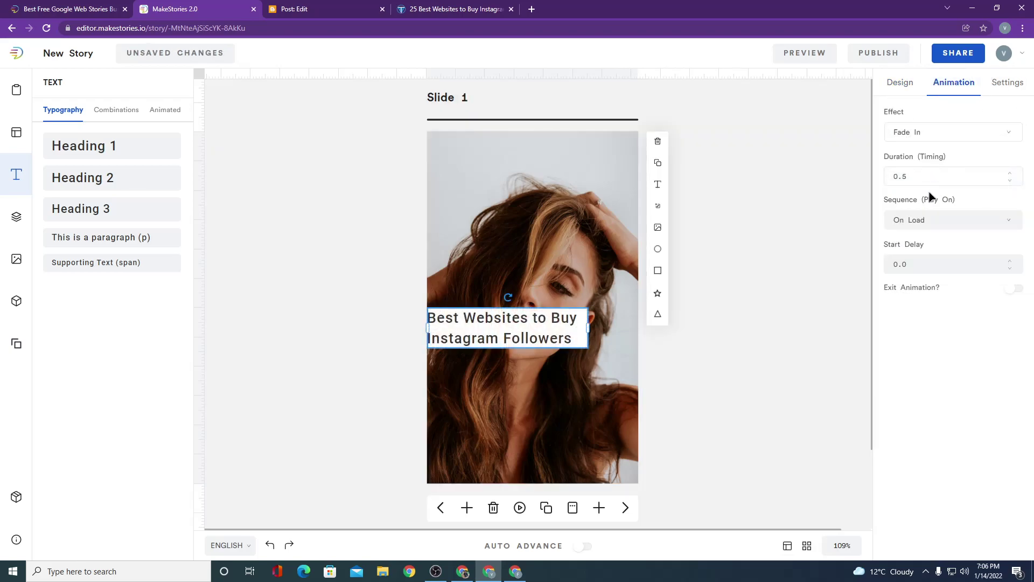
pyautogui.click(937, 132)
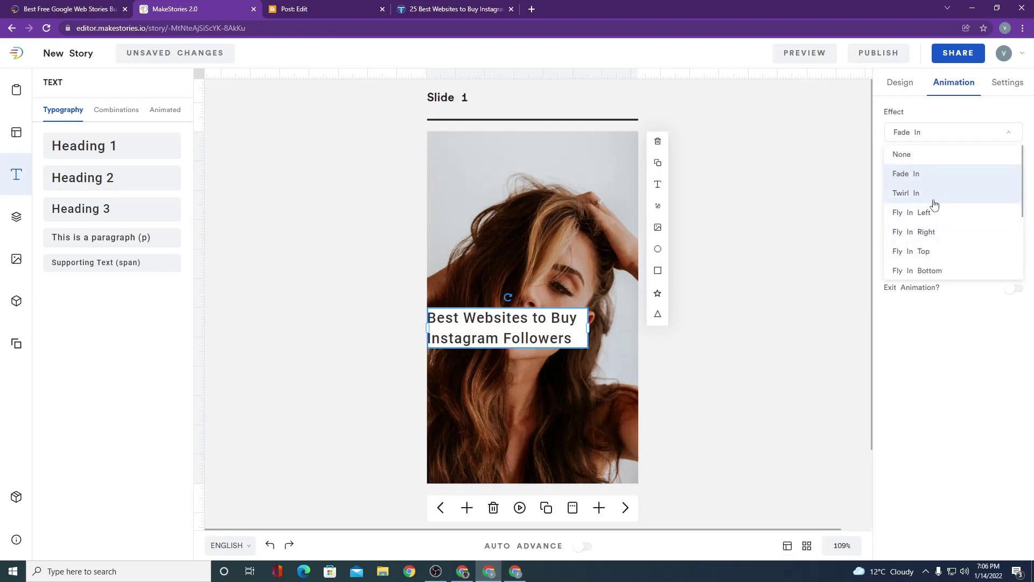
pyautogui.click(934, 212)
pyautogui.click(942, 132)
pyautogui.click(926, 233)
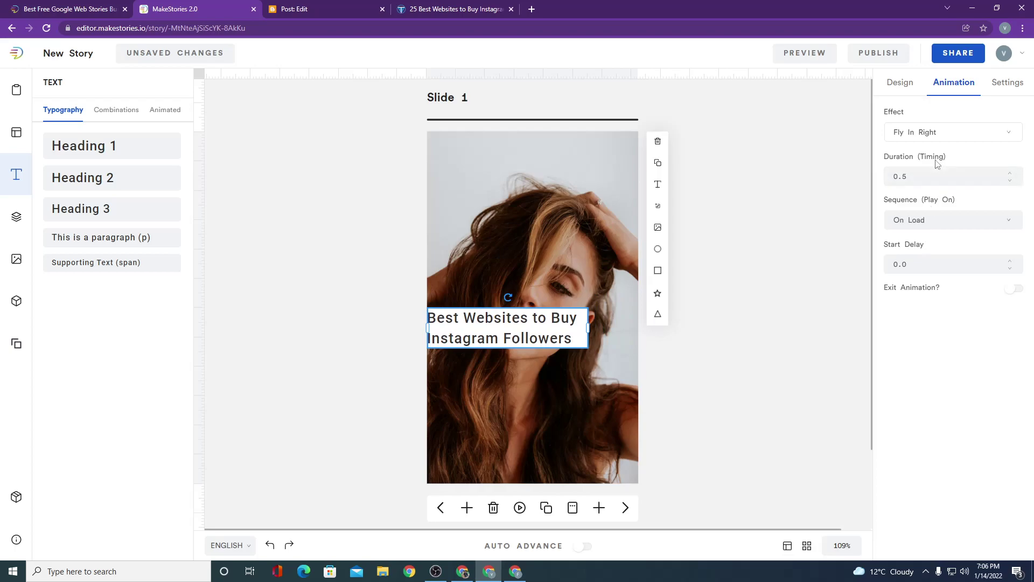
pyautogui.click(944, 140)
pyautogui.click(936, 249)
pyautogui.click(818, 401)
# - Add a paragraph element to Slide 1 and replace its text with the first sentence under "Instagram Real and Active Followers" in the blog post
pyautogui.click(121, 244)
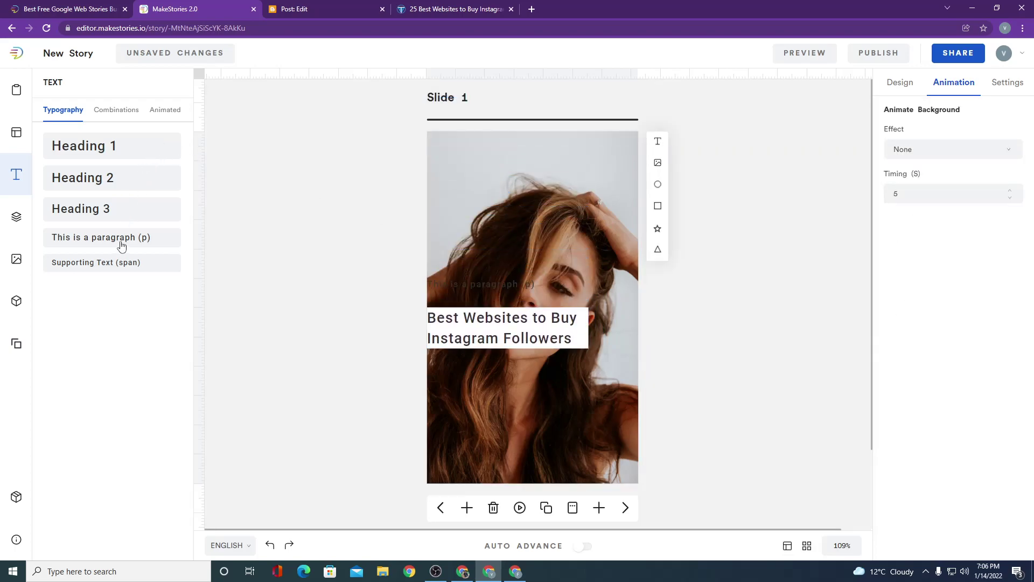
pyautogui.click(493, 284)
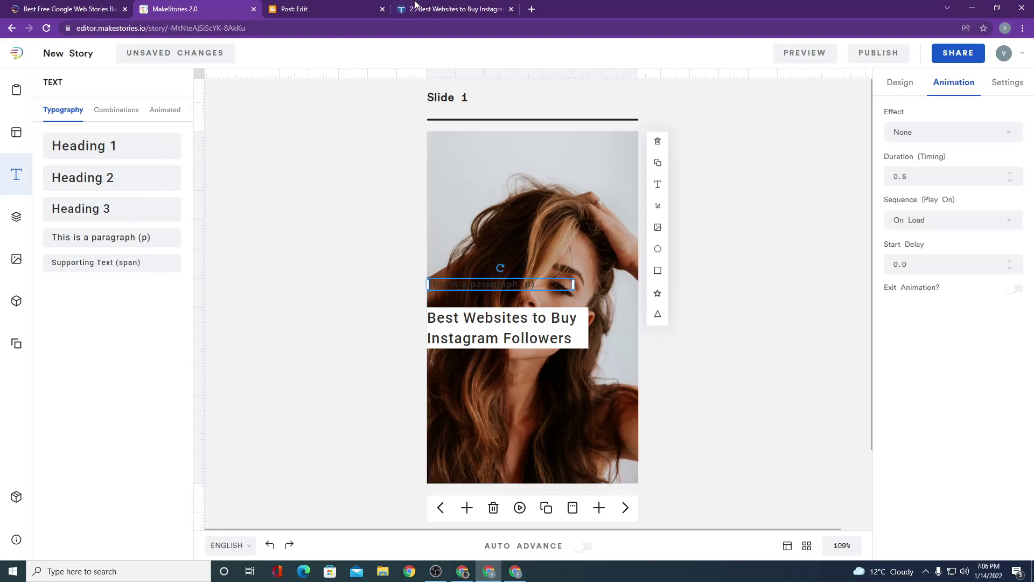
pyautogui.click(414, 7)
pyautogui.scroll(-10, 296, 234)
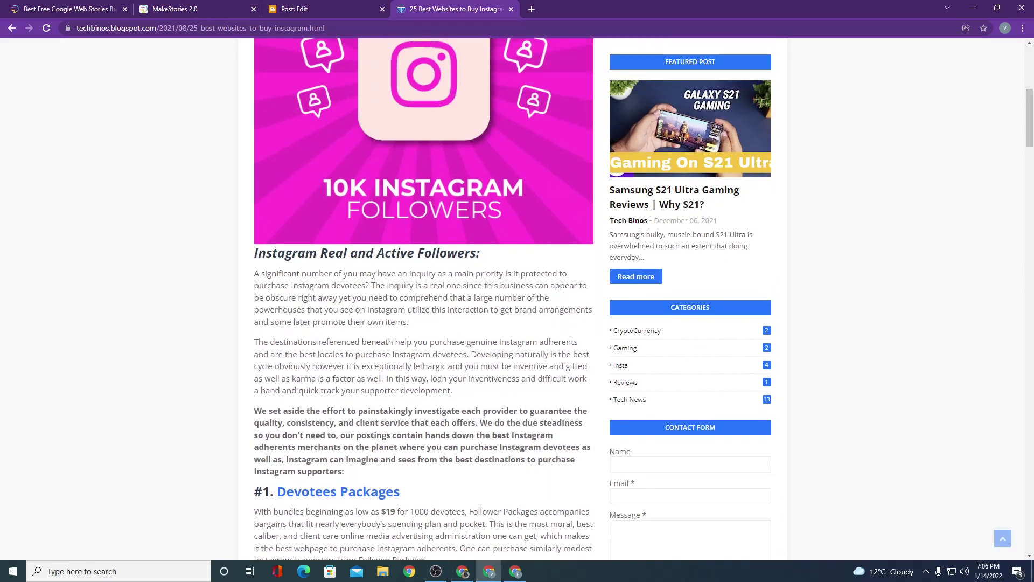
pyautogui.moveTo(259, 277); pyautogui.dragTo(373, 286)
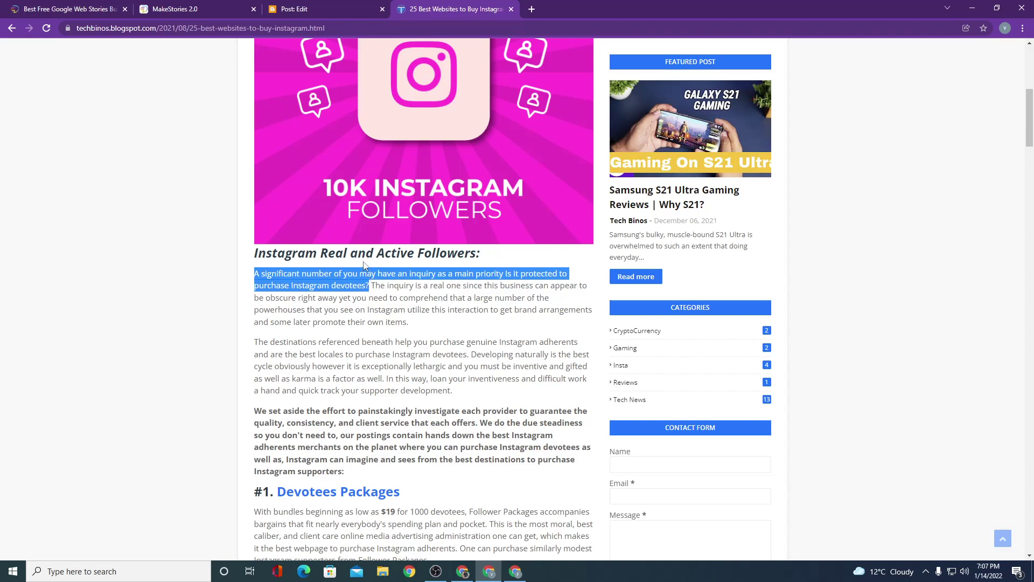
pyautogui.click(220, 6)
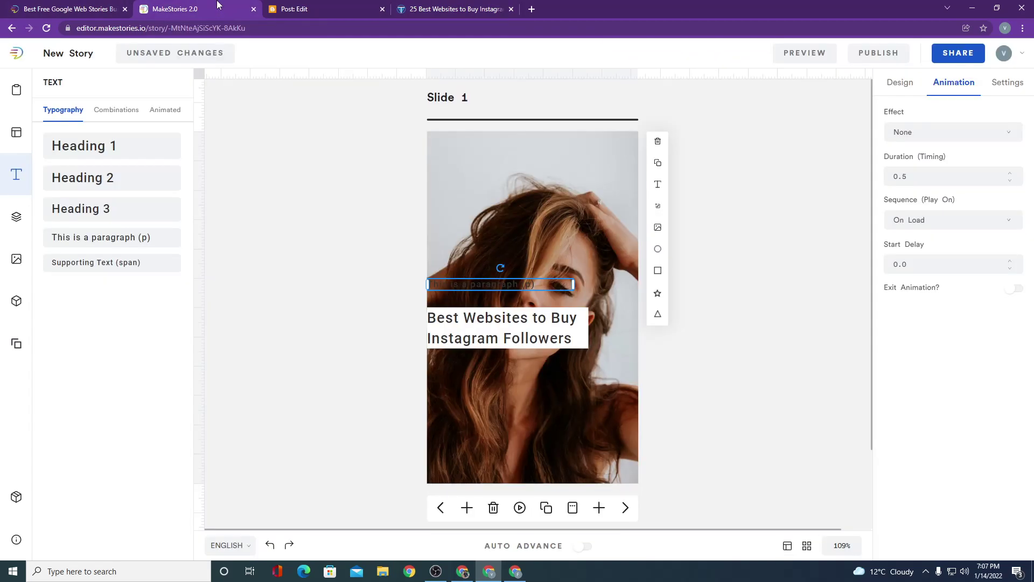
pyautogui.doubleClick(466, 292)
pyautogui.write('A significant number of you may have an inquiry as a main priority. Is it protected to purchase Instagram devotees?')
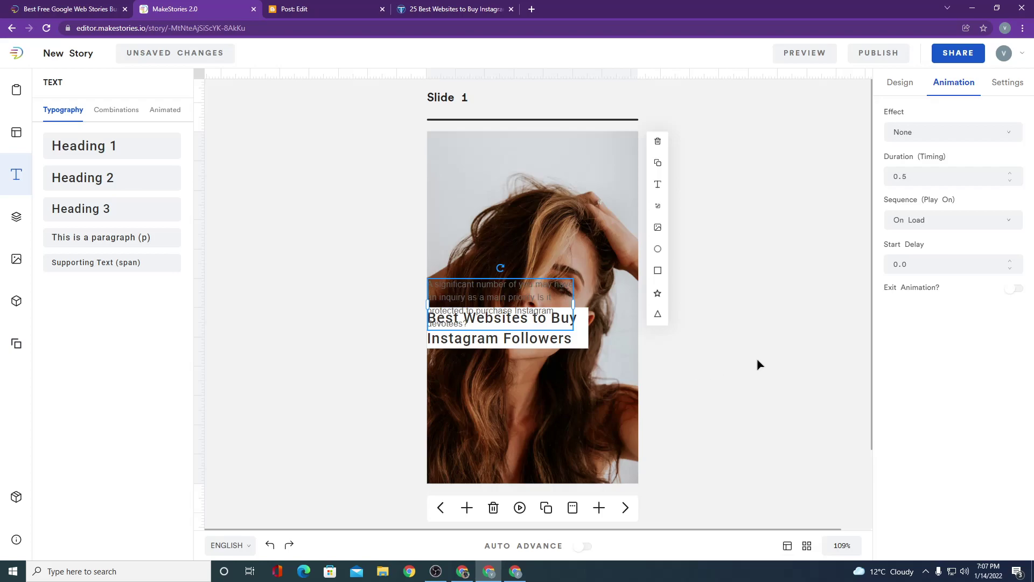
# - Give the paragraph a white box background and place it below the heading at about X 48, Y 387, widened to about 279
pyautogui.click(901, 80)
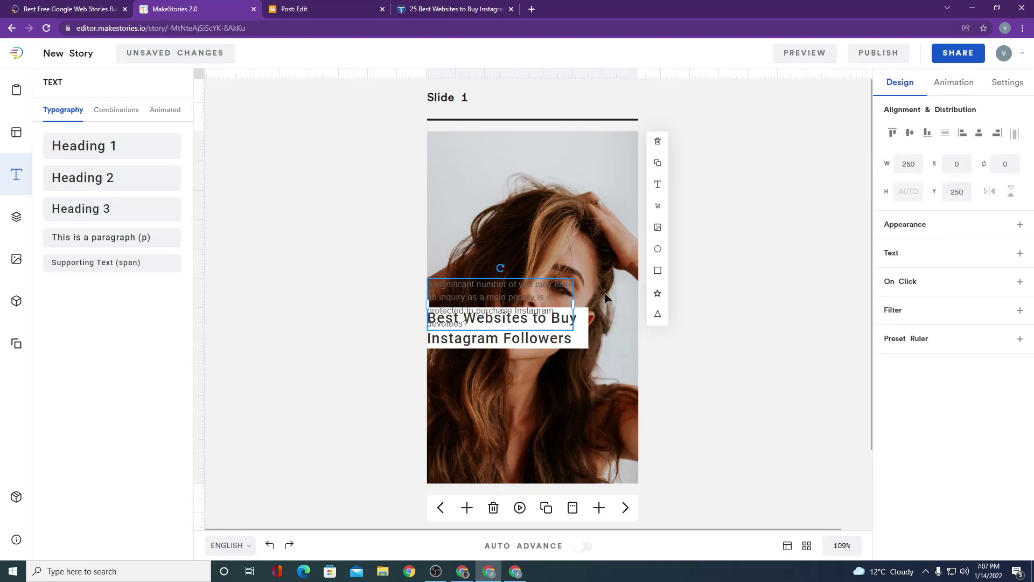
pyautogui.click(909, 252)
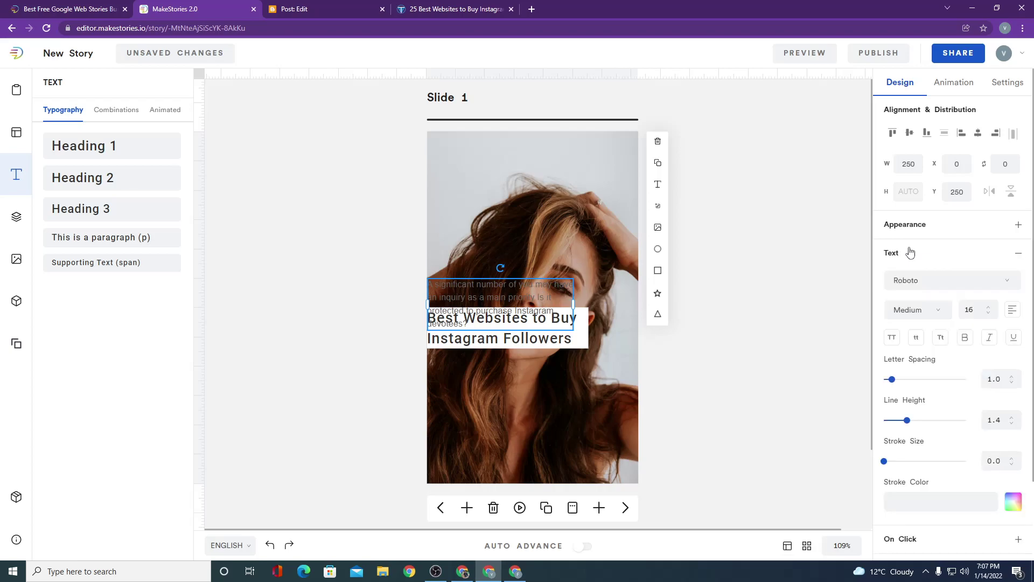
pyautogui.click(907, 232)
pyautogui.click(890, 302)
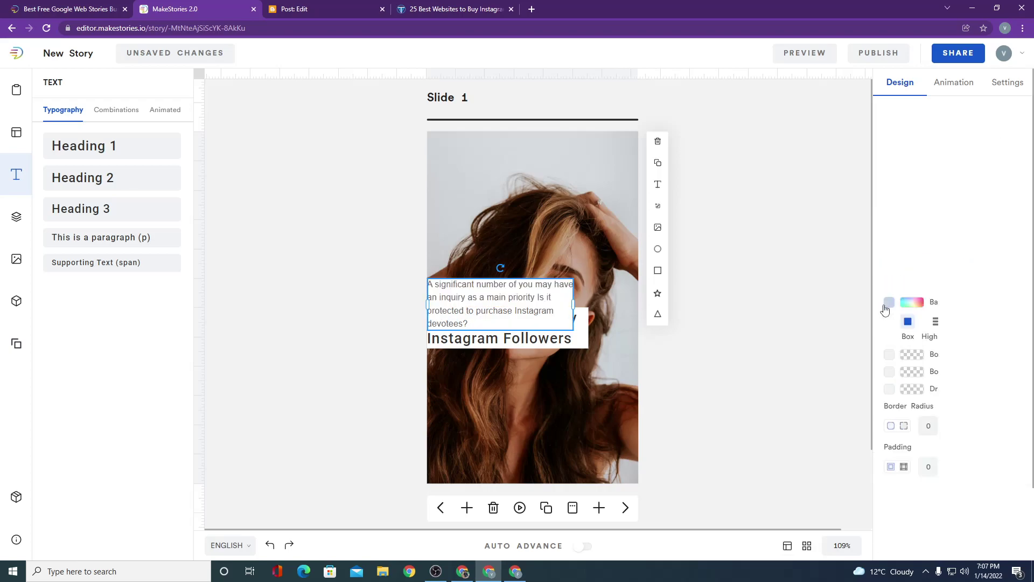
pyautogui.moveTo(526, 307); pyautogui.dragTo(572, 398)
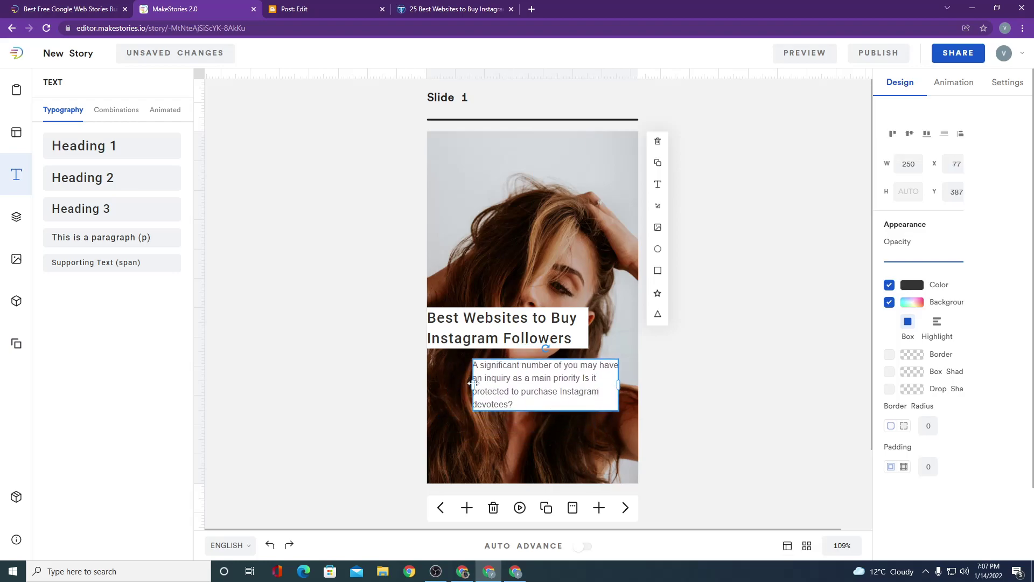
pyautogui.moveTo(472, 384); pyautogui.dragTo(456, 384)
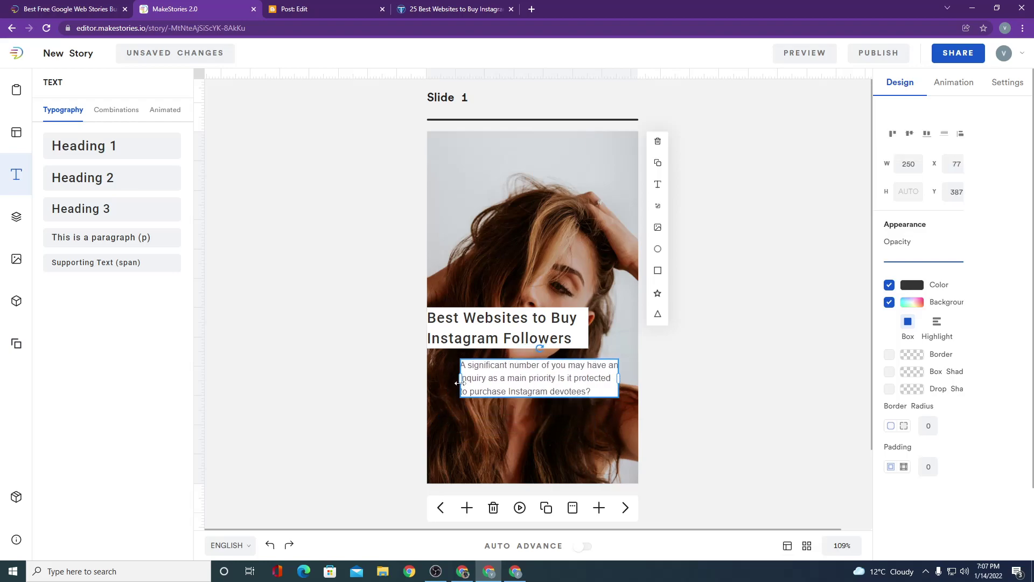
# - Make all of the paragraph's text bold
pyautogui.doubleClick(556, 373)
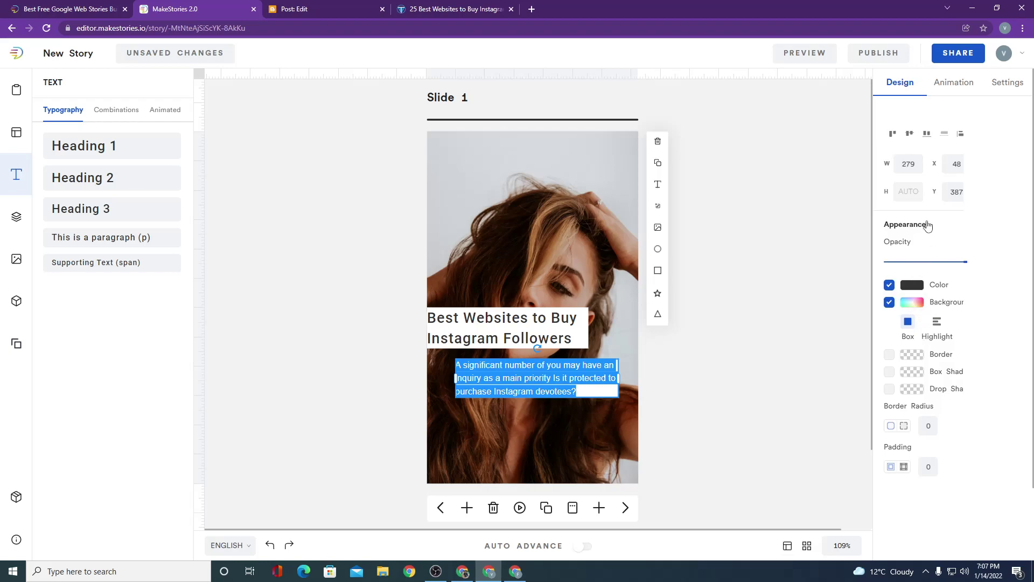
pyautogui.scroll(-2, 938, 324)
pyautogui.click(912, 418)
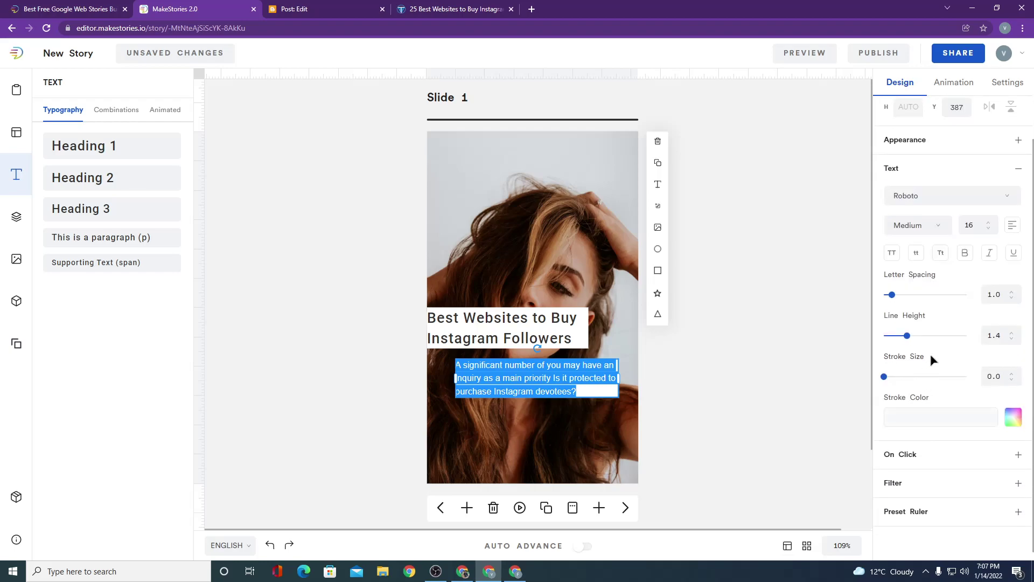
pyautogui.click(965, 253)
pyautogui.click(690, 403)
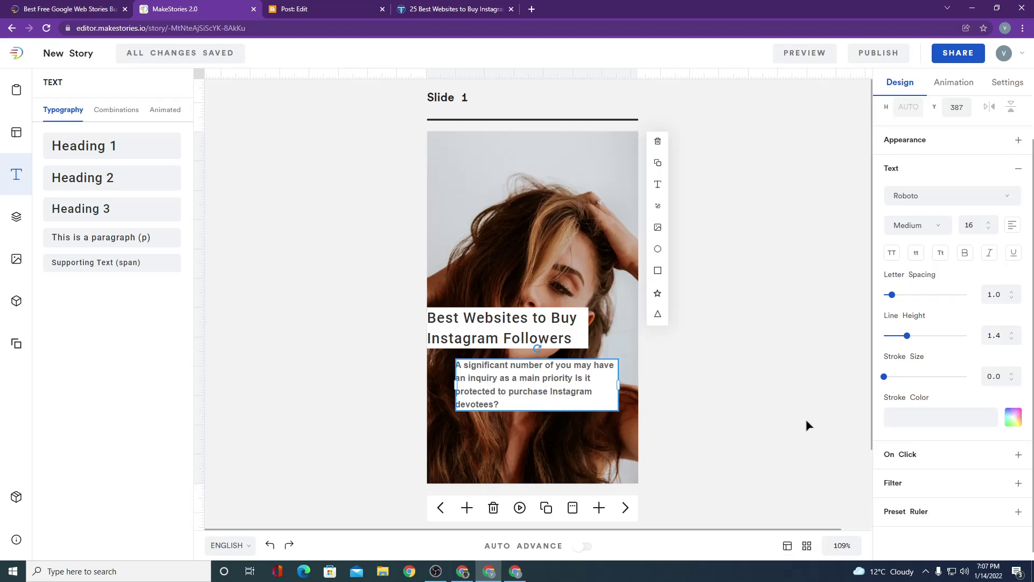
# - Set the paragraph's animation effect to Fly In Bottom and play Slide 1's animations
pyautogui.click(947, 89)
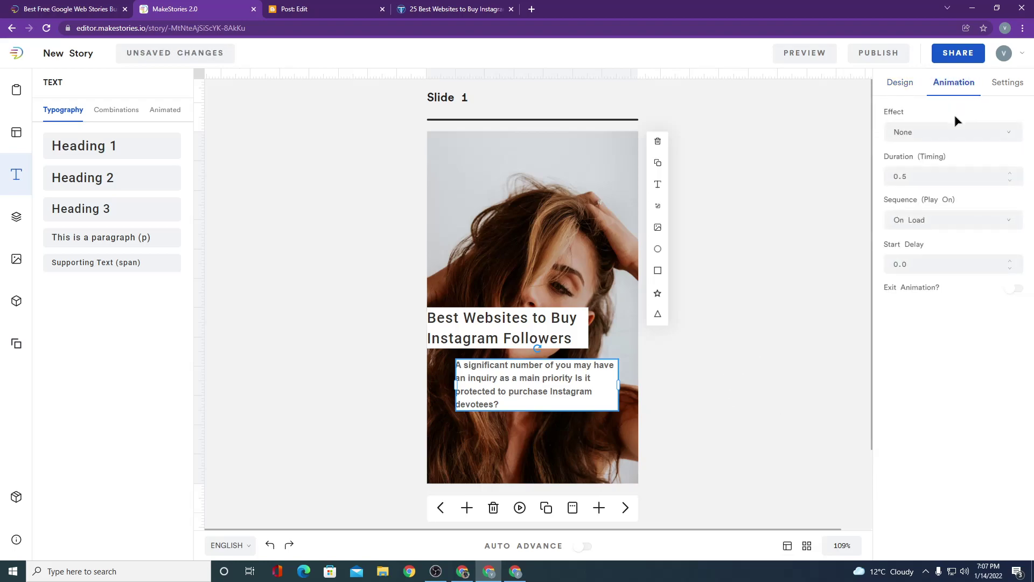
pyautogui.click(943, 135)
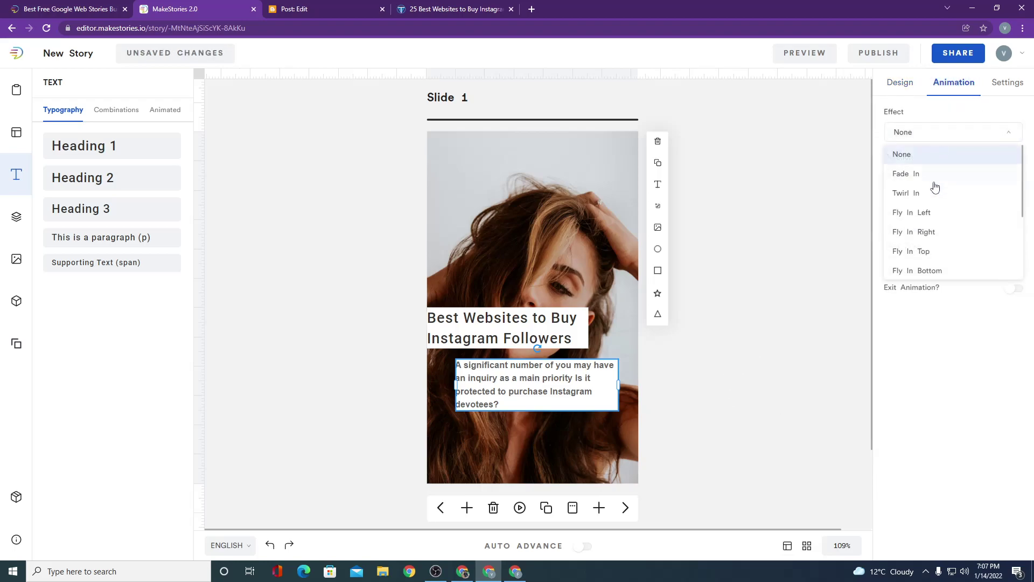
pyautogui.click(931, 270)
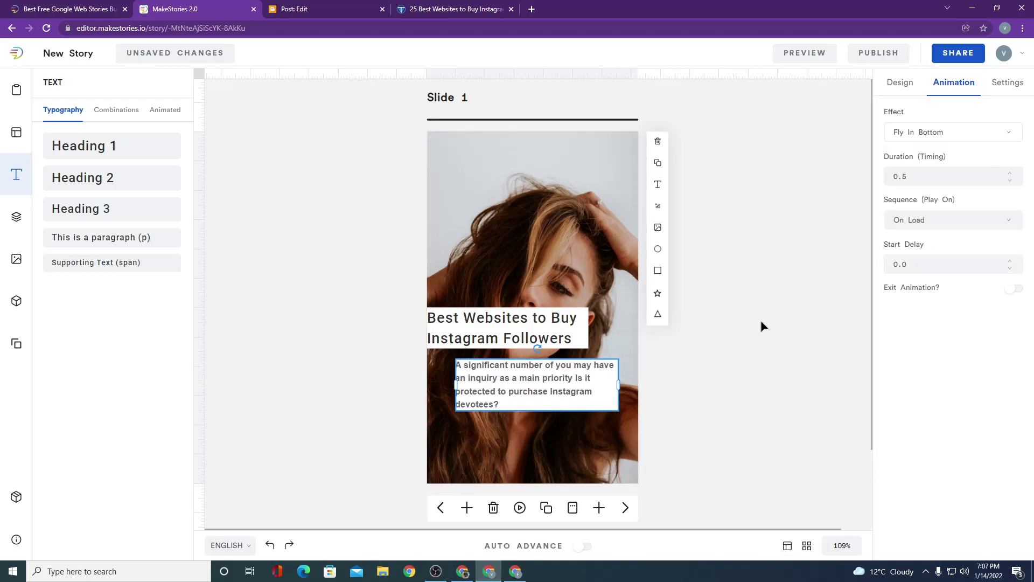
pyautogui.click(762, 326)
pyautogui.click(520, 510)
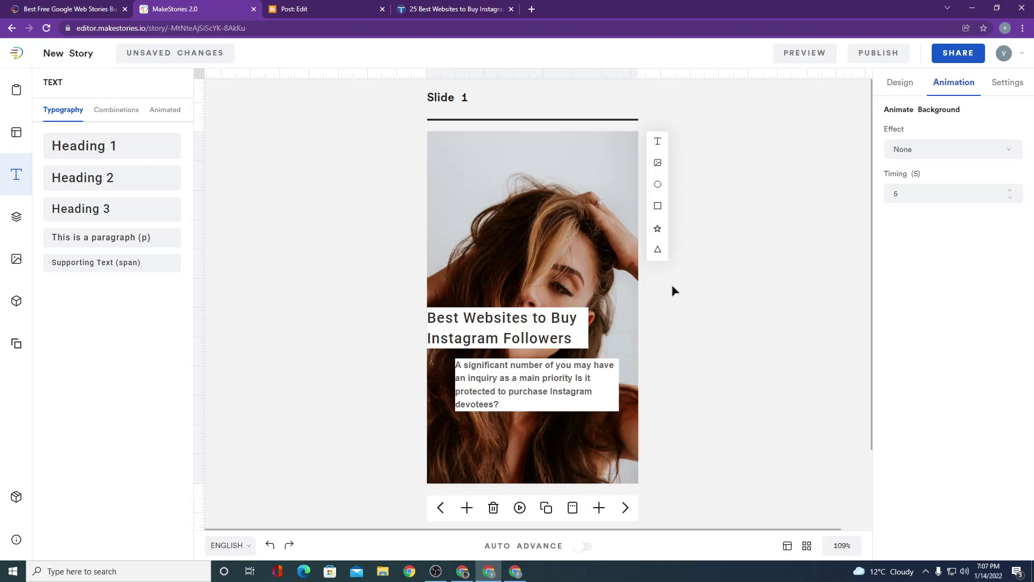
# - Add a new page after Slide 1 and set the free image of the misty autumn forest as its background
pyautogui.click(599, 508)
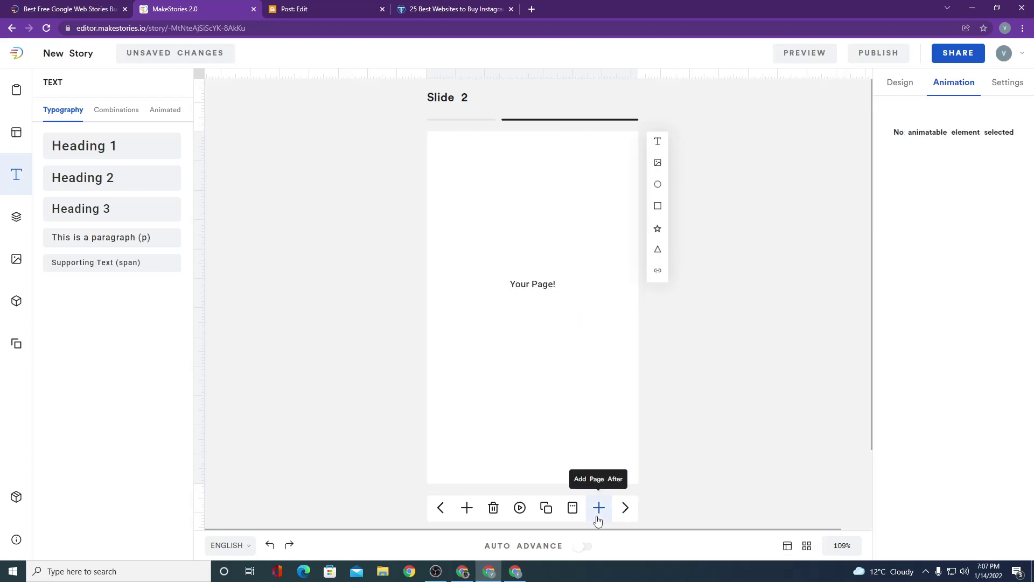
pyautogui.click(15, 257)
pyautogui.click(75, 270)
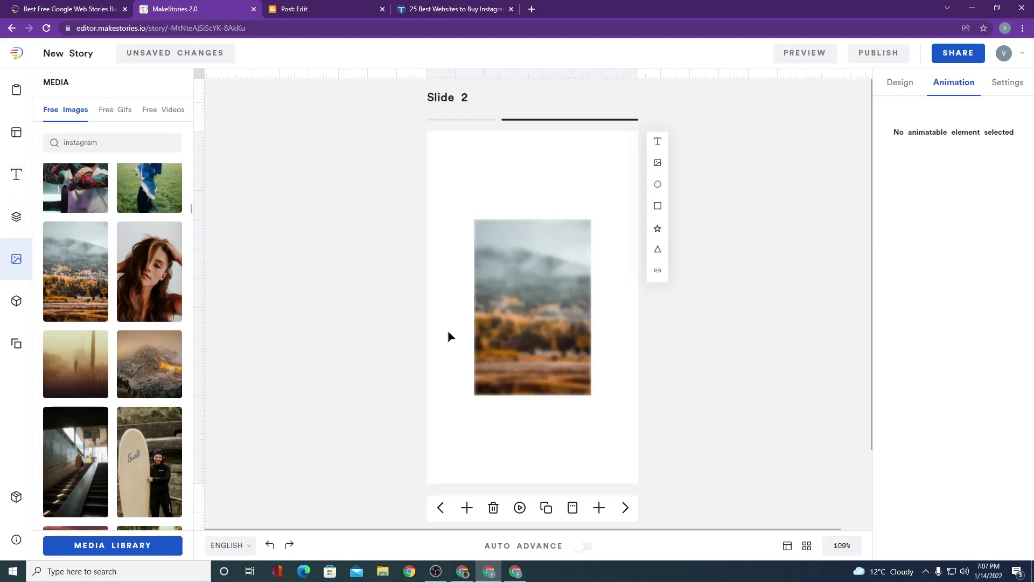
pyautogui.rightClick(566, 320)
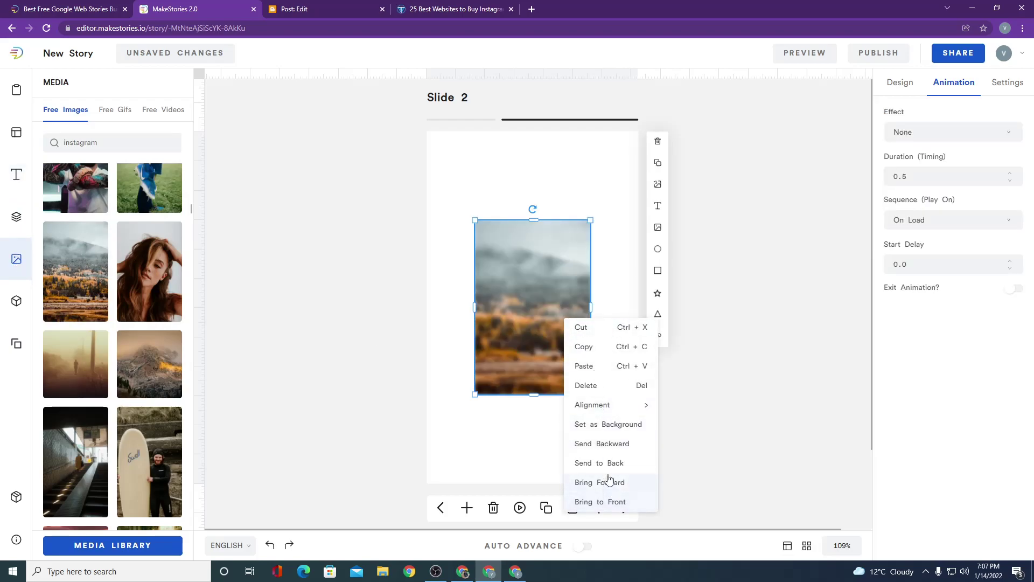
pyautogui.click(612, 426)
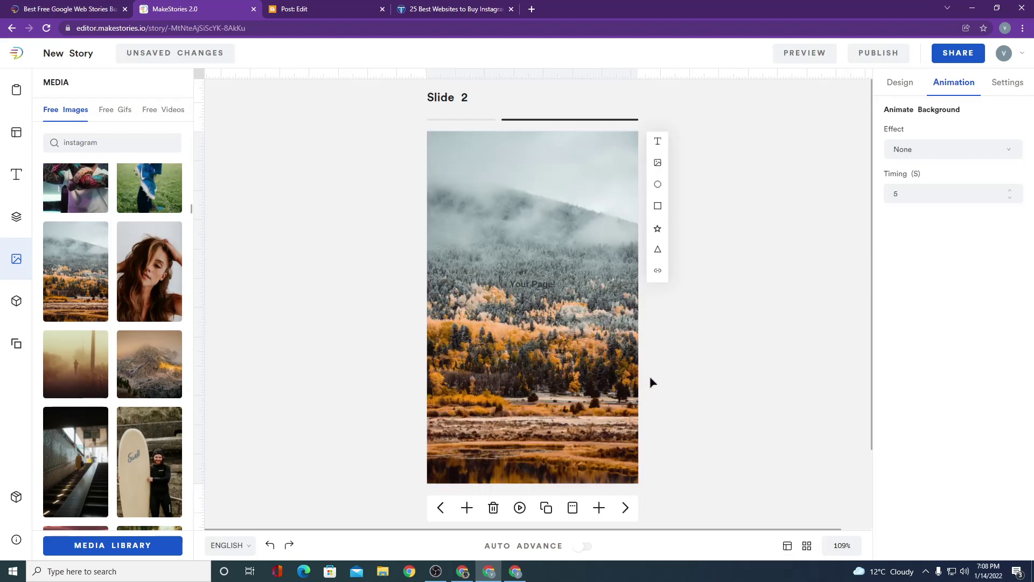
# - Clear the "Your Page!" placeholder text from Slide 2
pyautogui.click(548, 287)
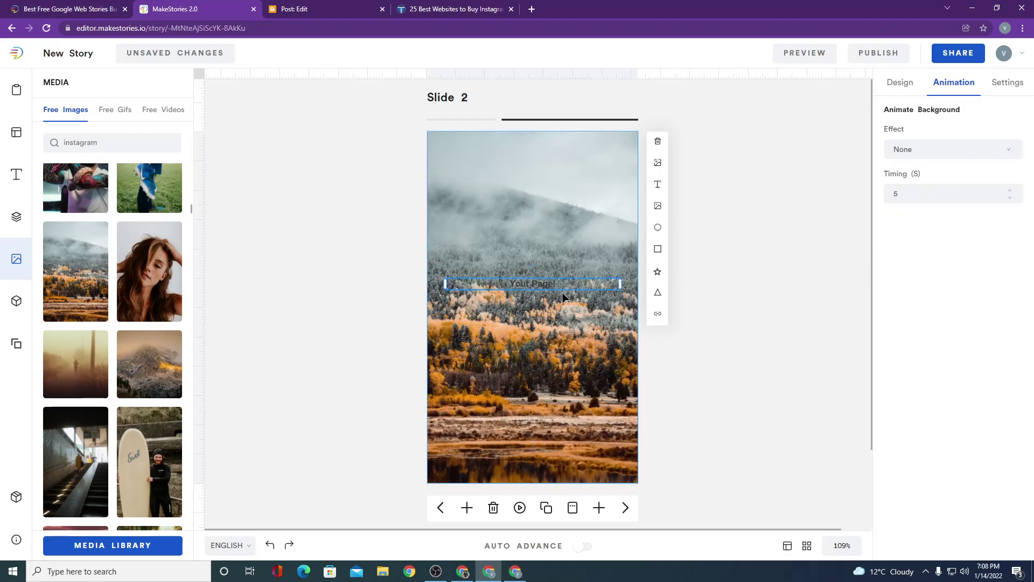
pyautogui.click(539, 284)
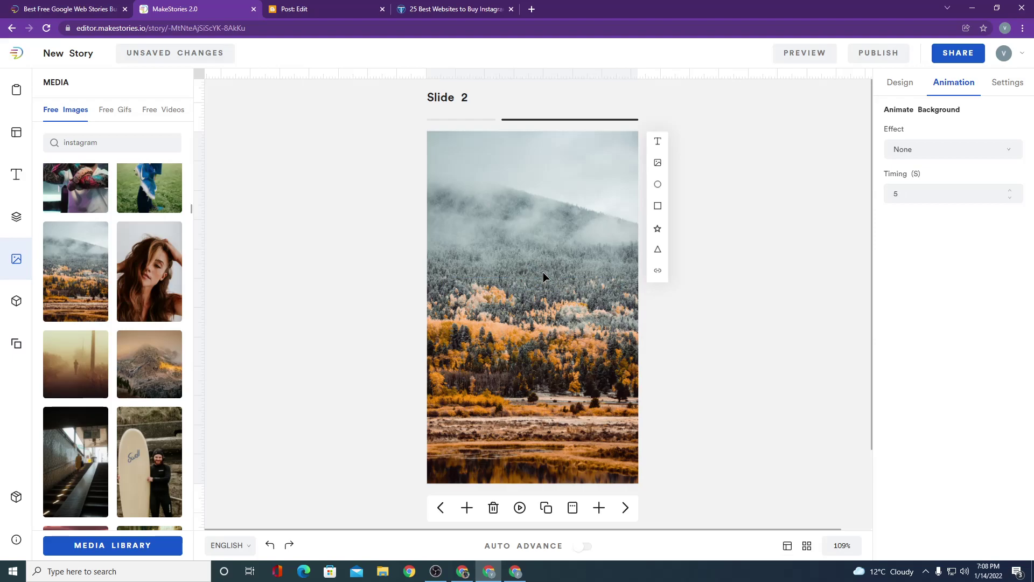
pyautogui.press('o')
pyautogui.press('Escape')
pyautogui.click(574, 299)
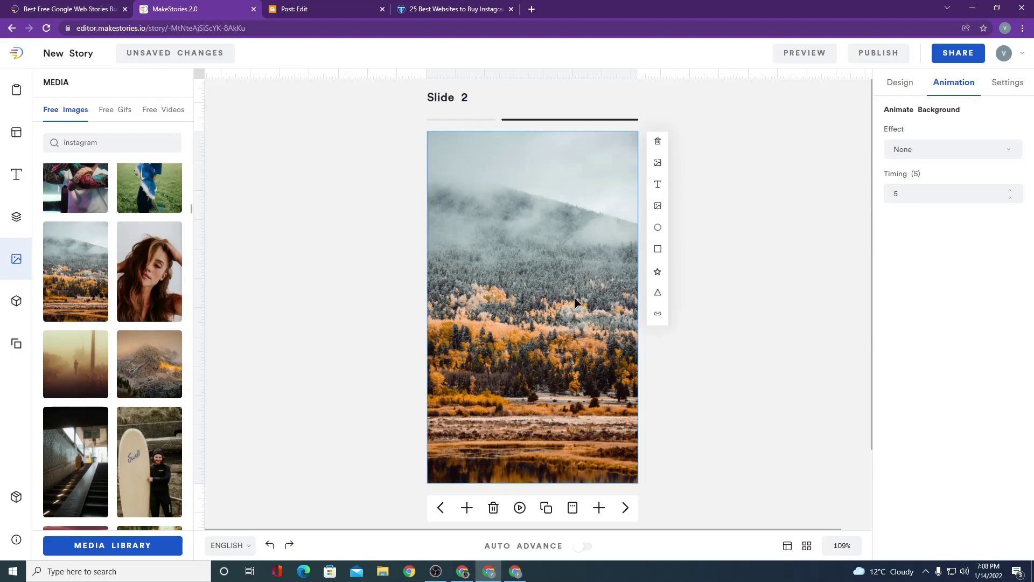
# - Add a color layer to Slide 2's background layers over the forest image
pyautogui.click(991, 95)
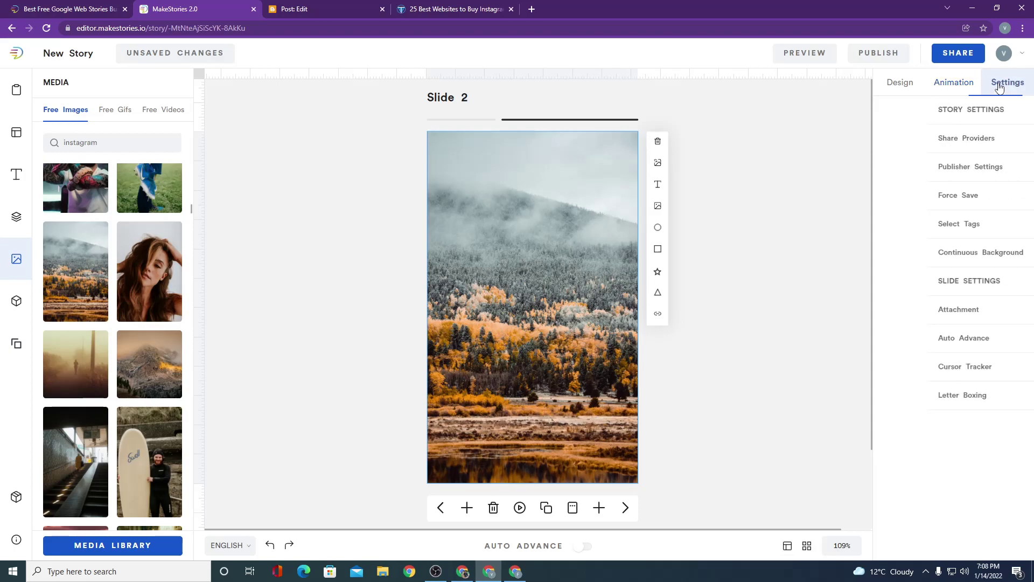
pyautogui.click(965, 85)
pyautogui.click(1020, 81)
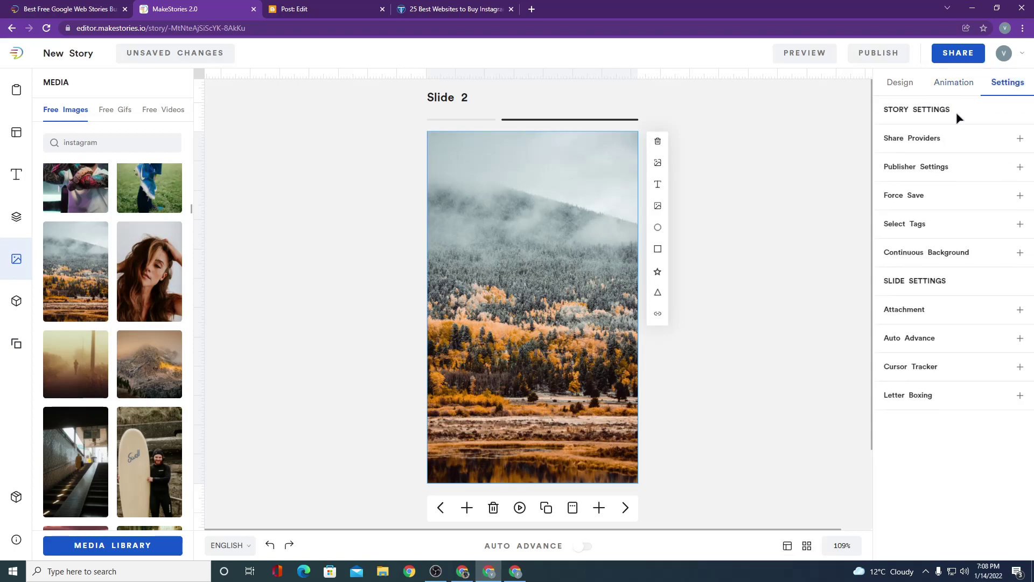
pyautogui.click(951, 86)
pyautogui.click(899, 85)
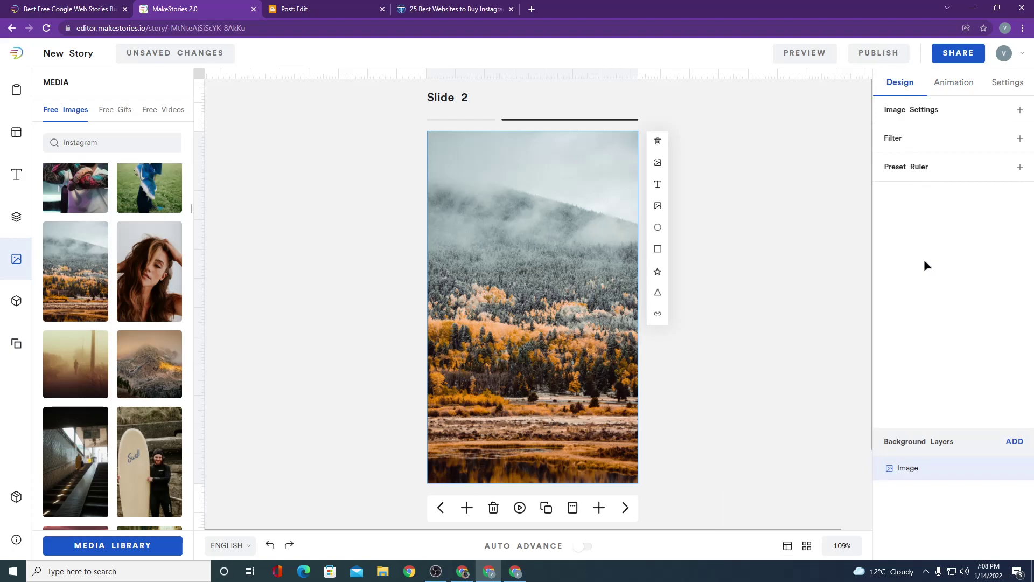
pyautogui.click(1012, 443)
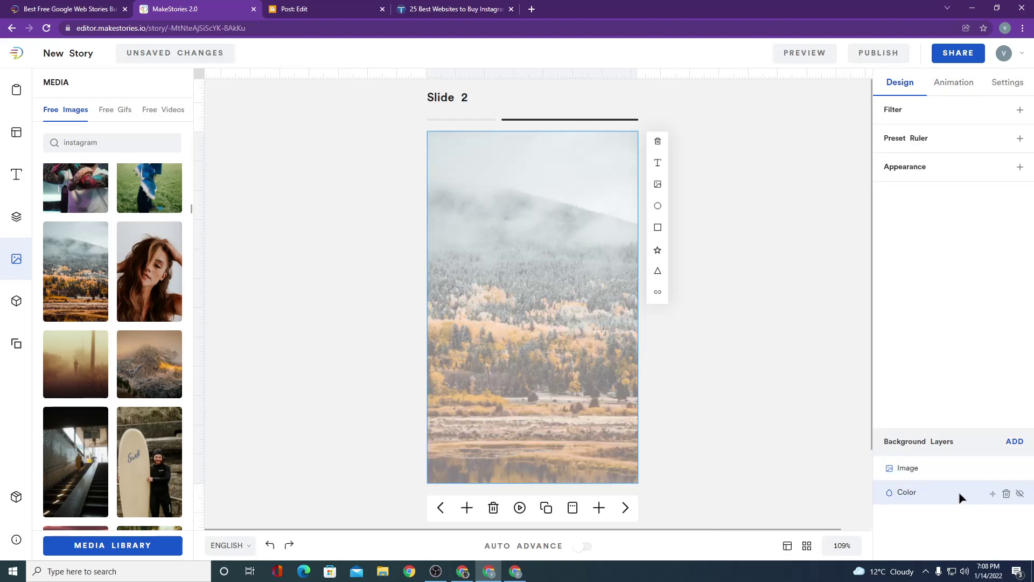
pyautogui.click(717, 356)
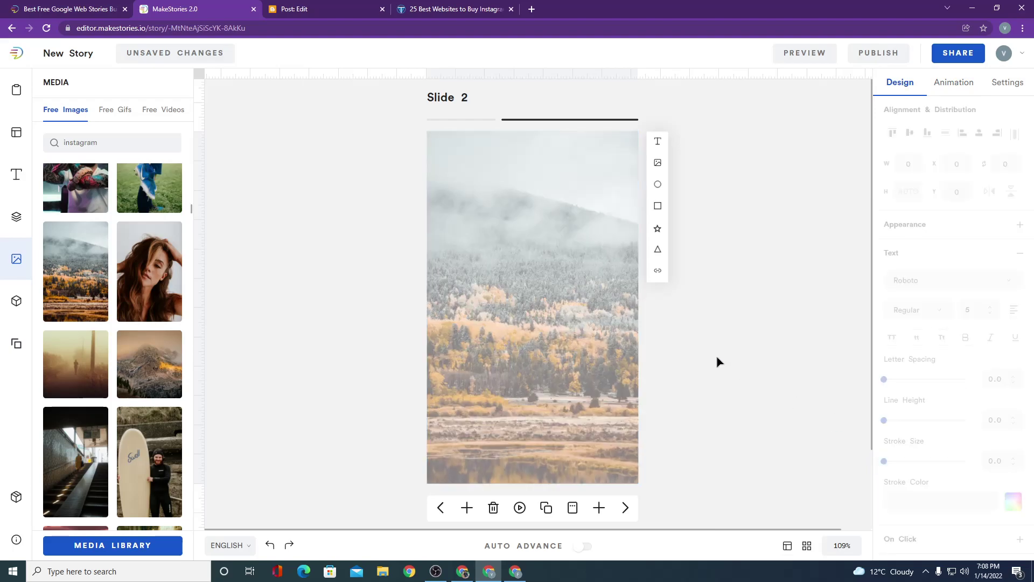
# - Examine Slide 2's background animation options and its letter boxing, cursor tracker, auto advance and attachment settings
pyautogui.click(953, 84)
pyautogui.click(601, 261)
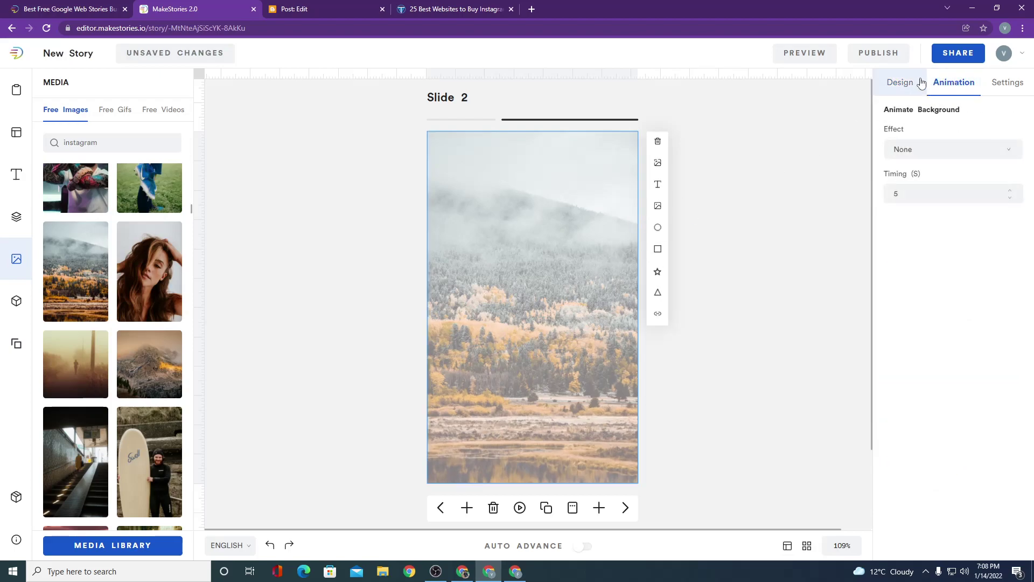
pyautogui.click(1007, 83)
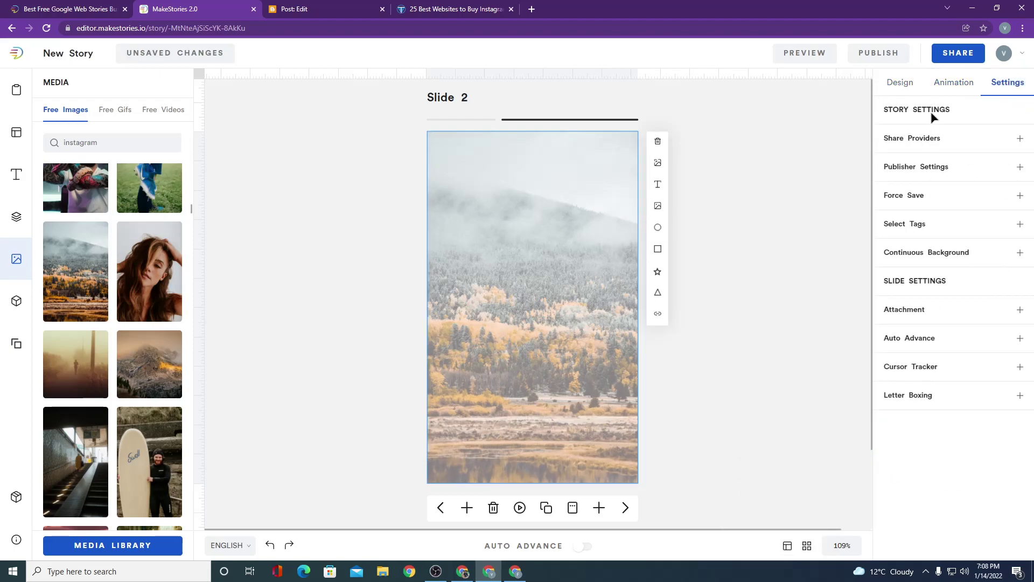
pyautogui.click(934, 399)
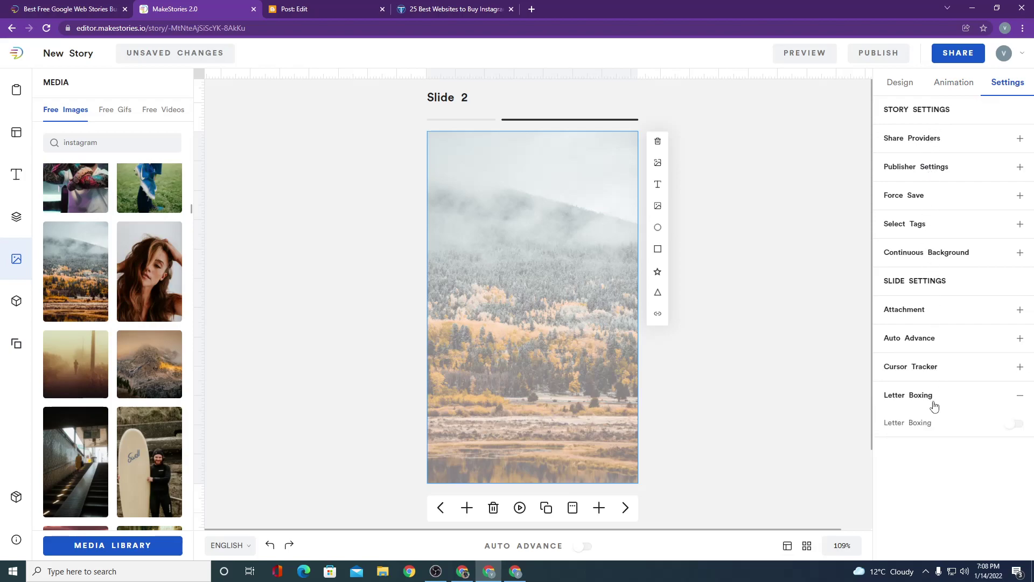
pyautogui.click(933, 403)
pyautogui.click(938, 369)
pyautogui.click(939, 373)
pyautogui.click(935, 338)
pyautogui.click(938, 311)
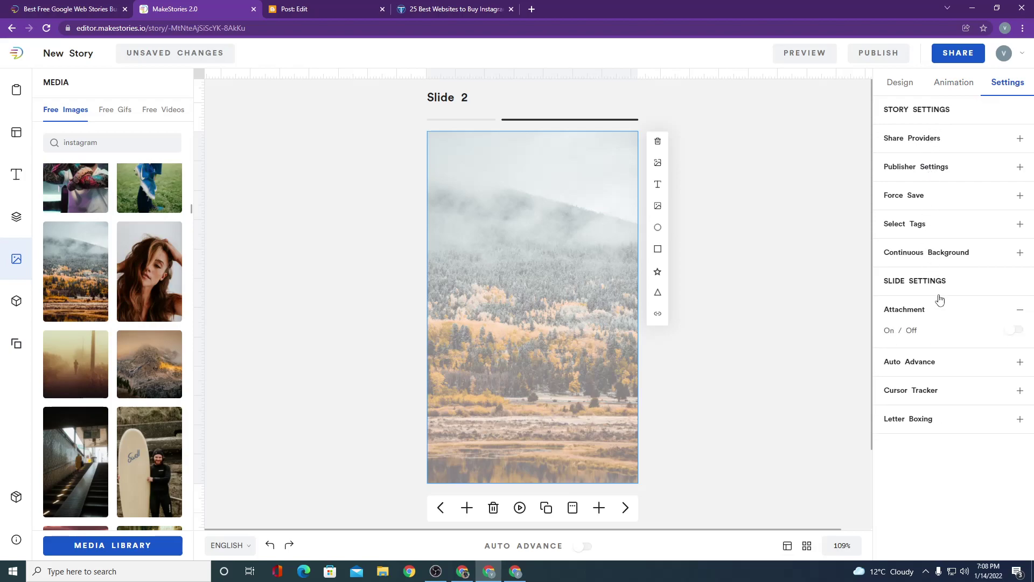
# - Try to turn on an attachment for Slide 2 by starting a new attachment, and return to the story
pyautogui.click(1022, 330)
pyautogui.click(594, 324)
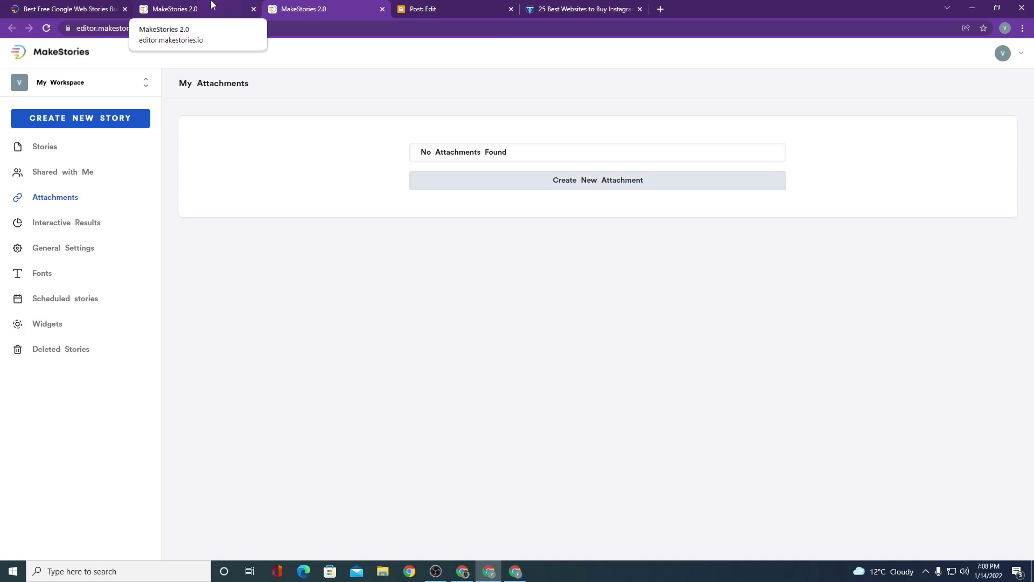
pyautogui.click(647, 187)
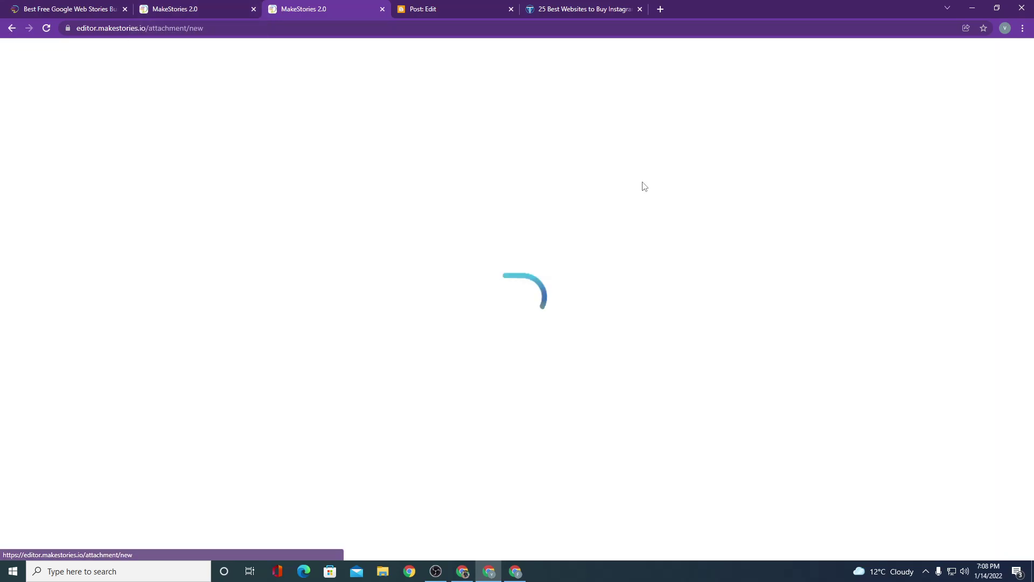
pyautogui.click(217, 5)
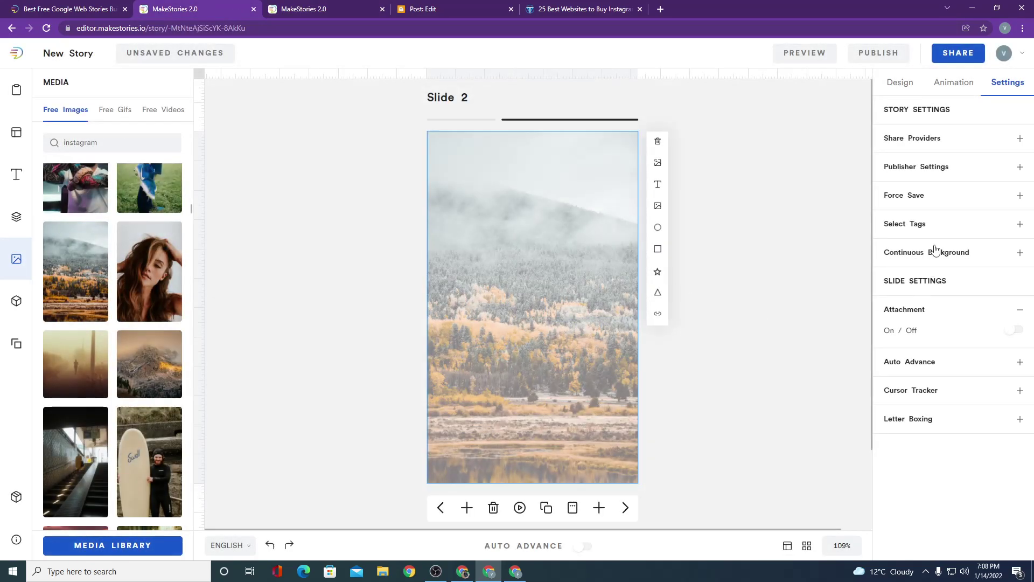
# - Examine the publisher and share provider settings, the available add-ons, and the layer, background and text options
pyautogui.click(934, 168)
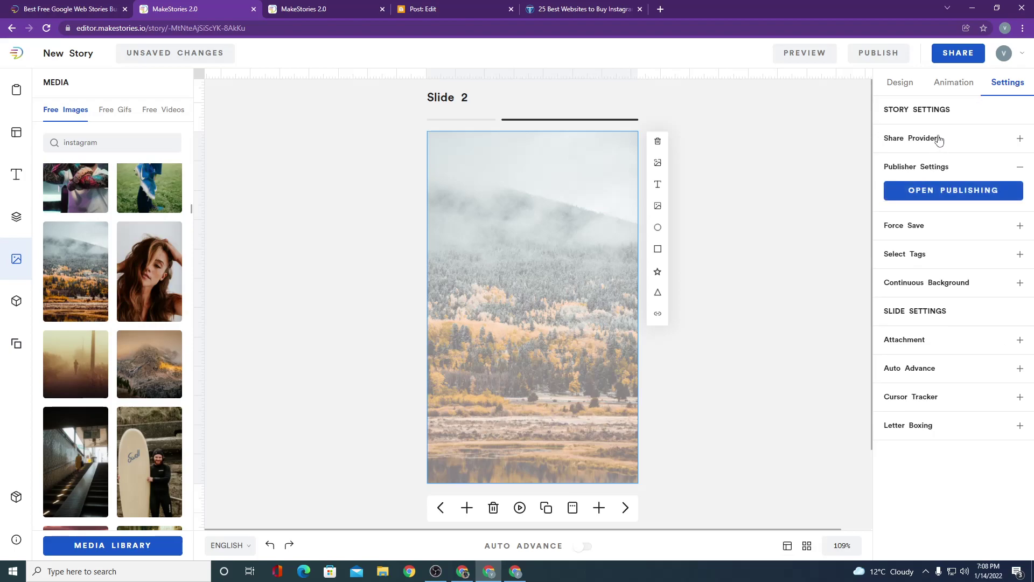
pyautogui.click(939, 139)
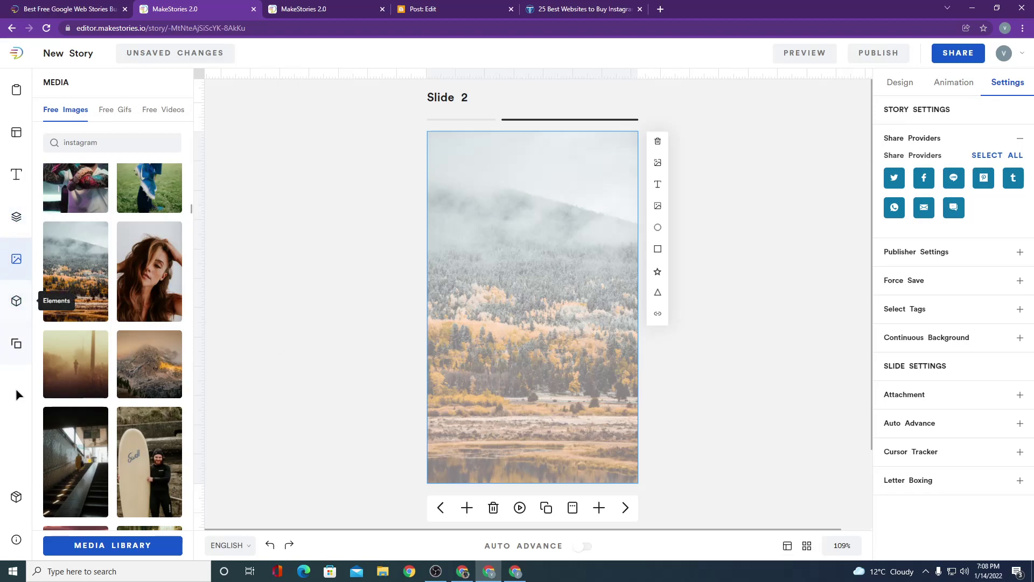
pyautogui.click(16, 494)
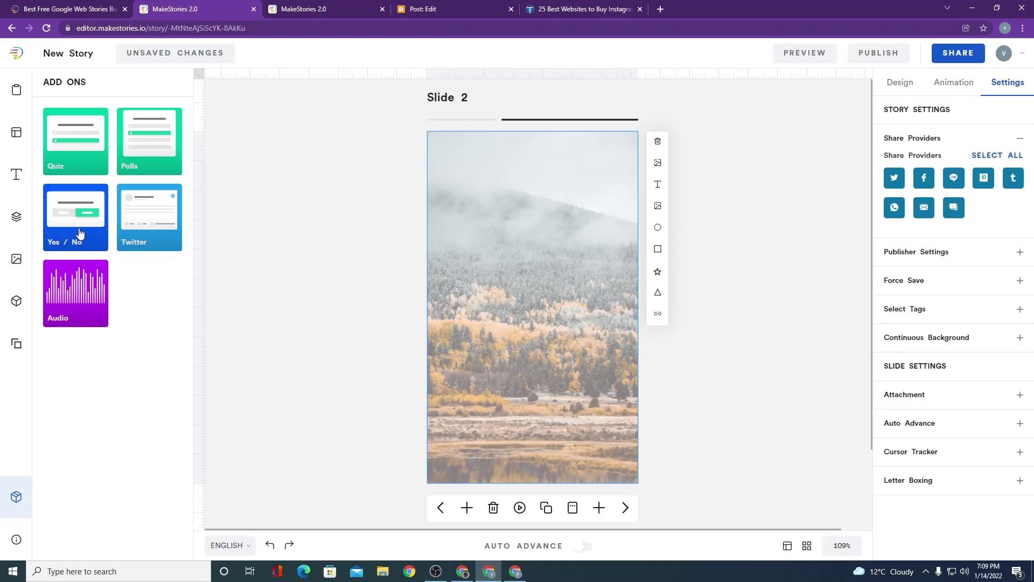
pyautogui.click(12, 215)
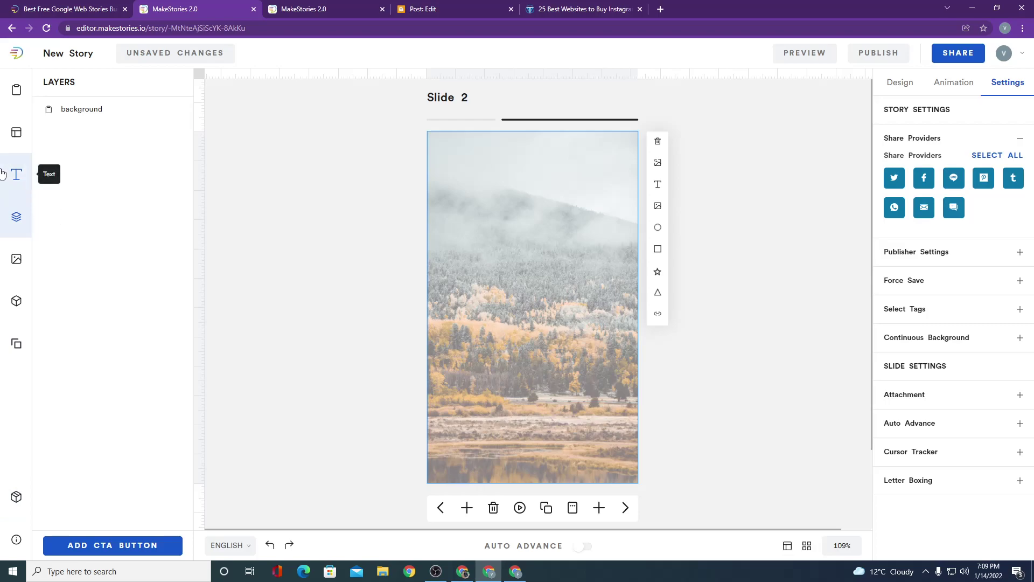
pyautogui.click(12, 174)
pyautogui.click(16, 132)
pyautogui.click(16, 90)
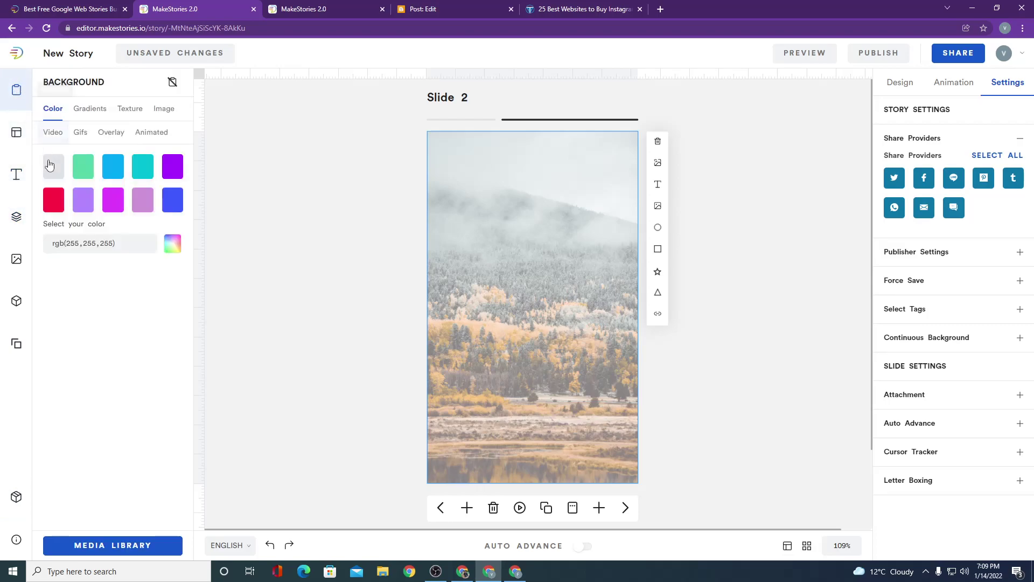
pyautogui.click(3, 181)
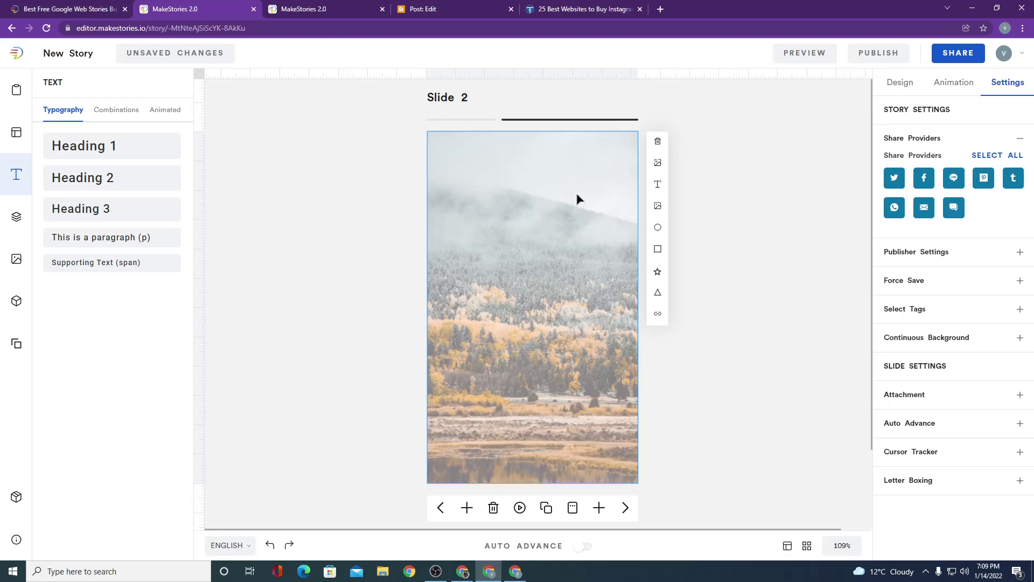
# - Switch to Blogger and leave the post editor, discarding the unsaved changes
pyautogui.click(458, 8)
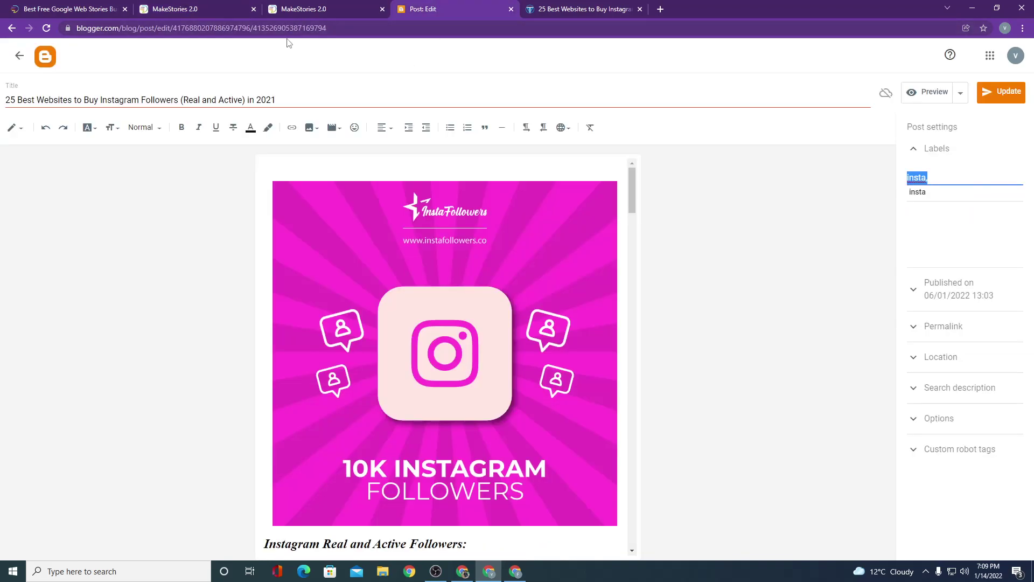
pyautogui.click(19, 55)
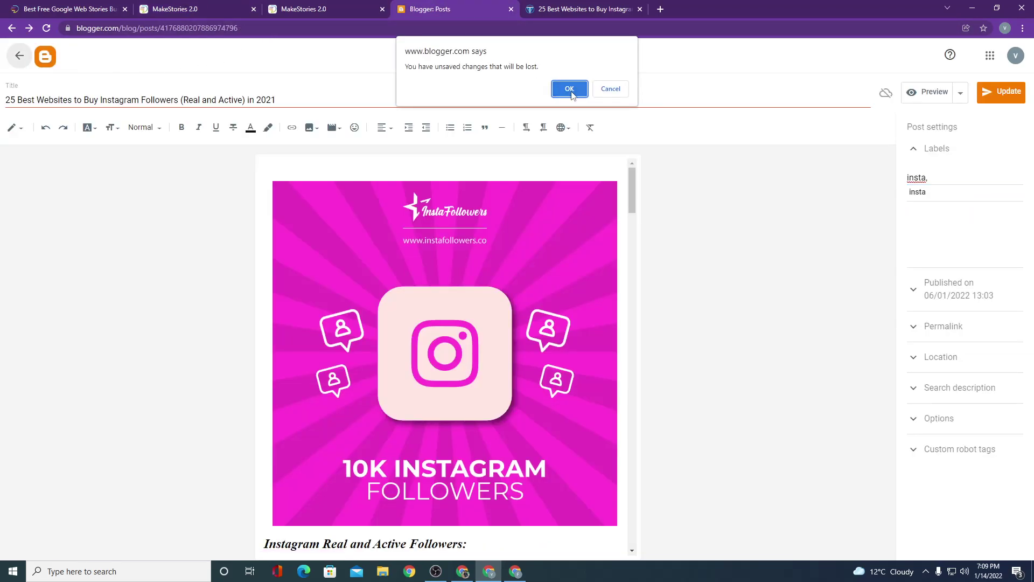
pyautogui.click(567, 89)
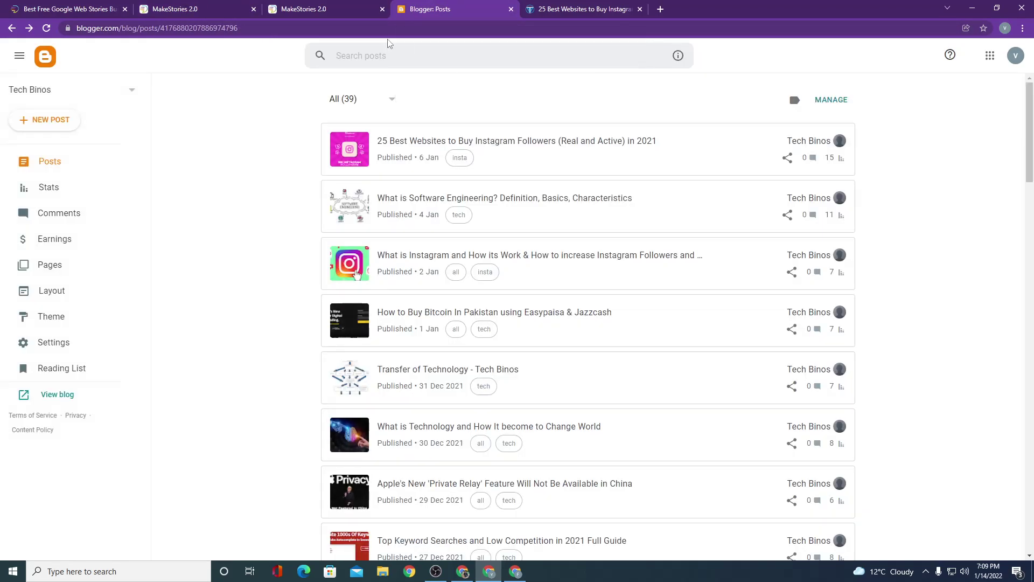
# - Select the web address of the published Instagram followers blog post and switch back to the MakeStories story
pyautogui.click(552, 16)
pyautogui.click(284, 29)
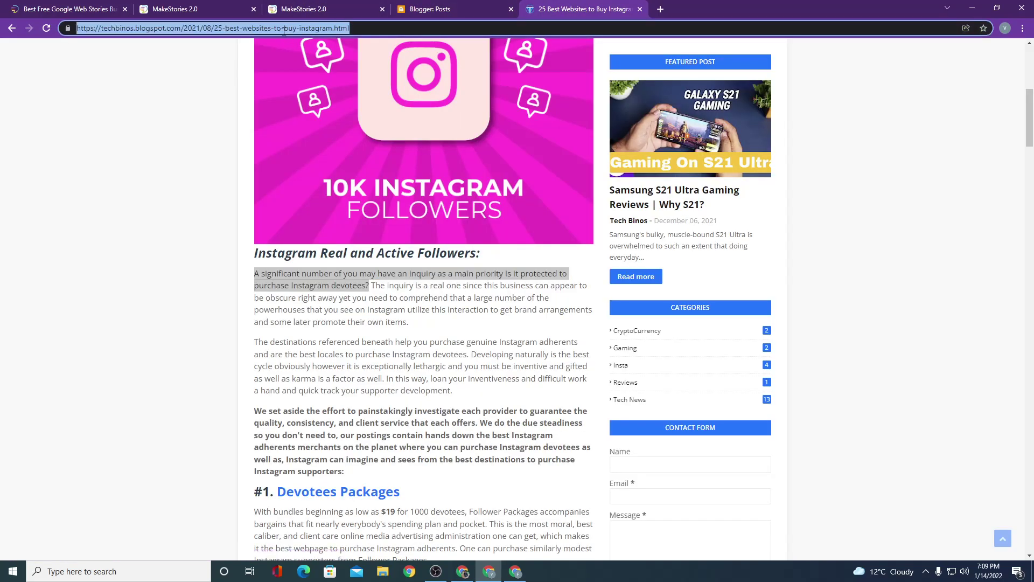
pyautogui.click(64, 5)
pyautogui.click(252, 7)
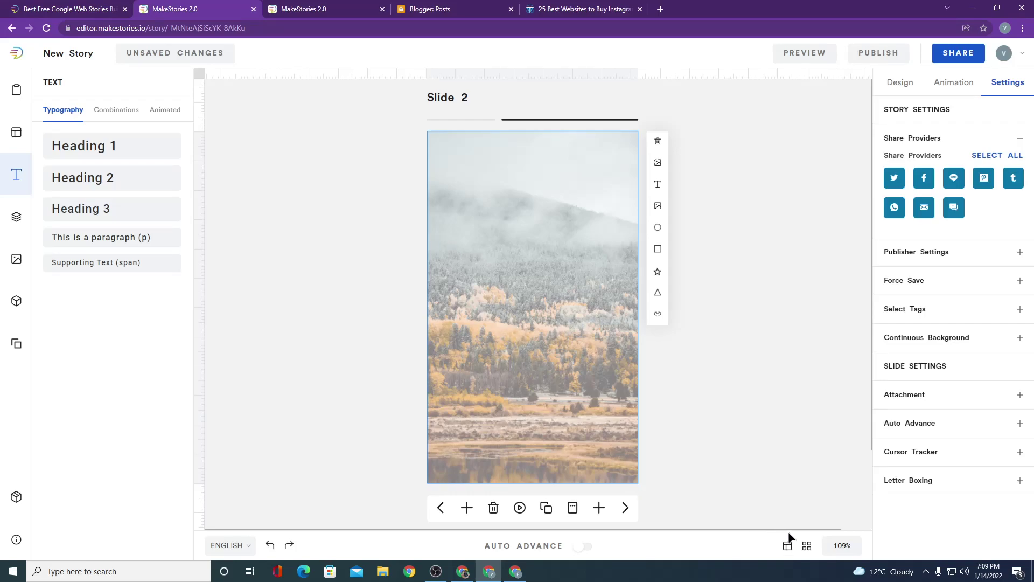
# - Add a blank page after Slide 2 and return to Slide 2 with the Elements library open
pyautogui.click(600, 508)
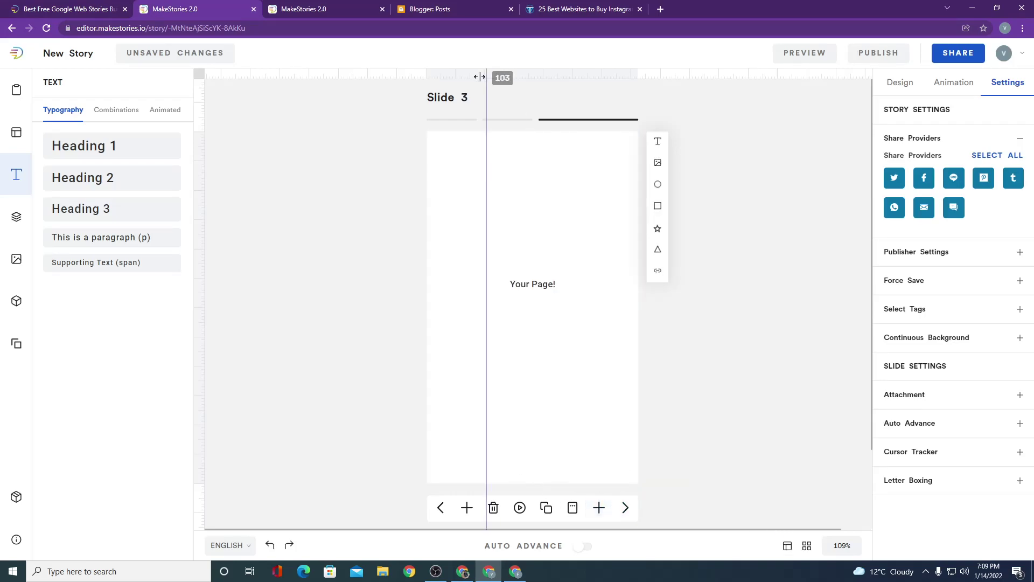
pyautogui.click(441, 507)
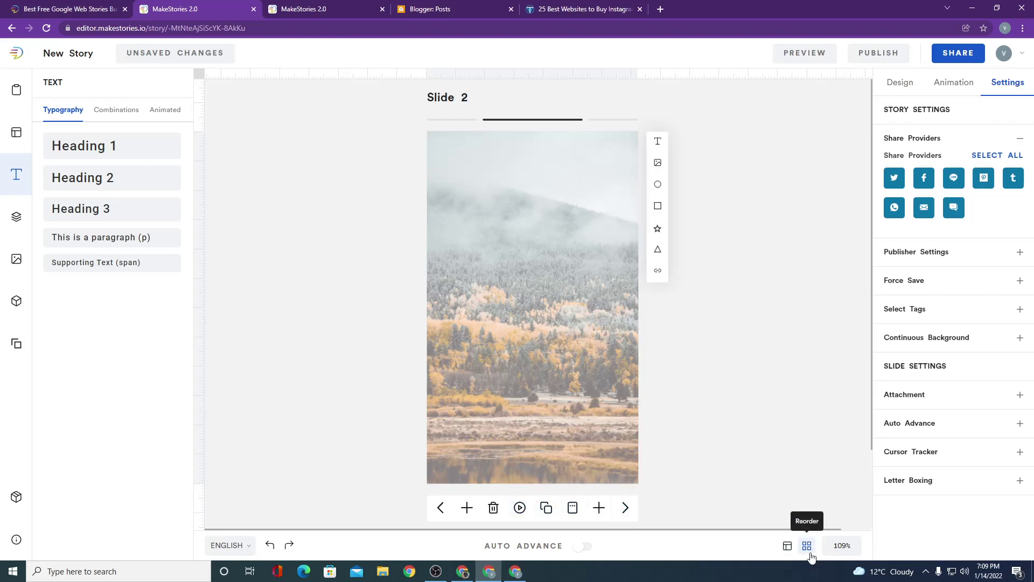
pyautogui.click(16, 300)
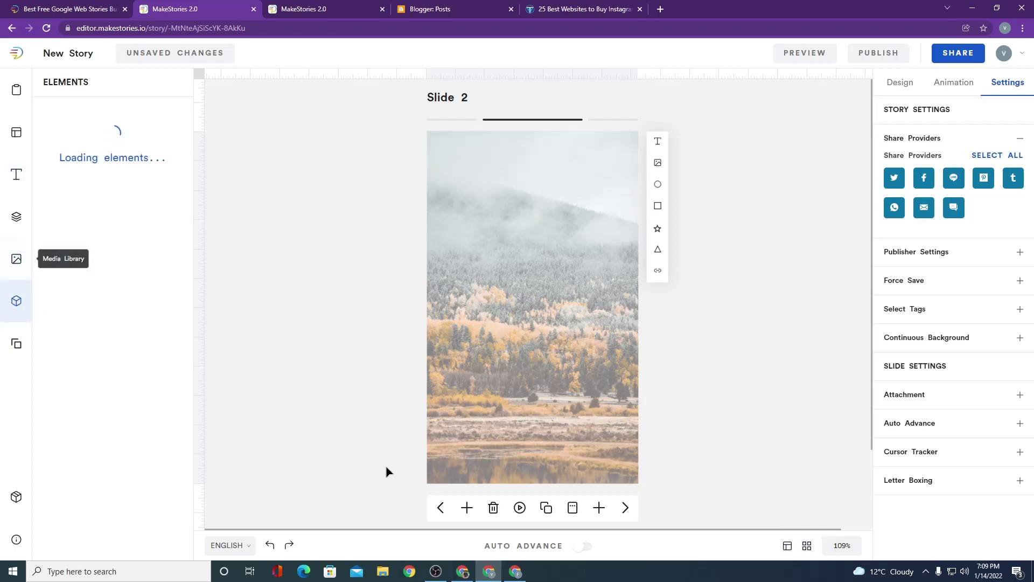
pyautogui.click(436, 572)
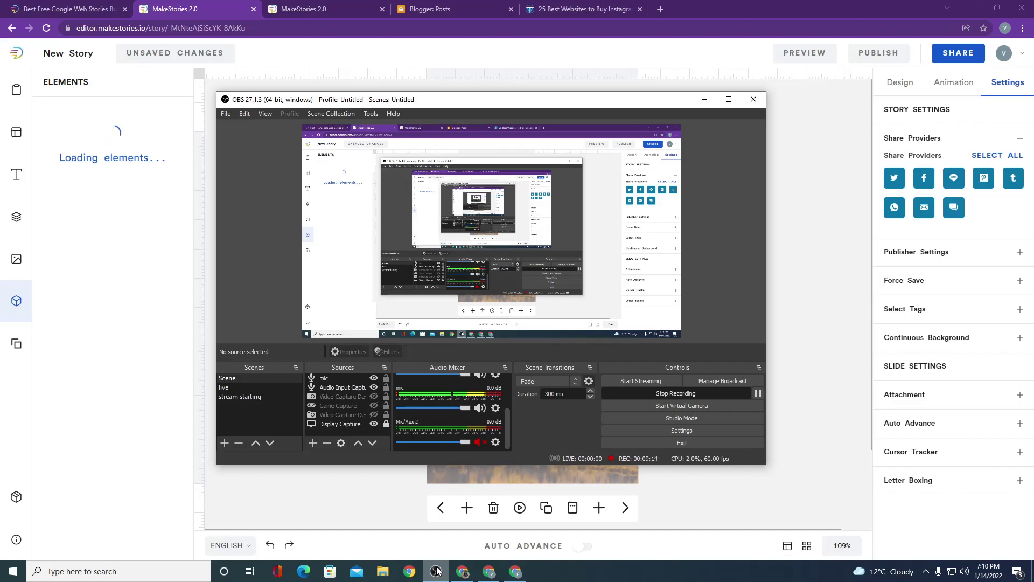
pyautogui.click(437, 572)
pyautogui.click(436, 572)
pyautogui.click(437, 572)
pyautogui.click(437, 572)
pyautogui.click(437, 572)
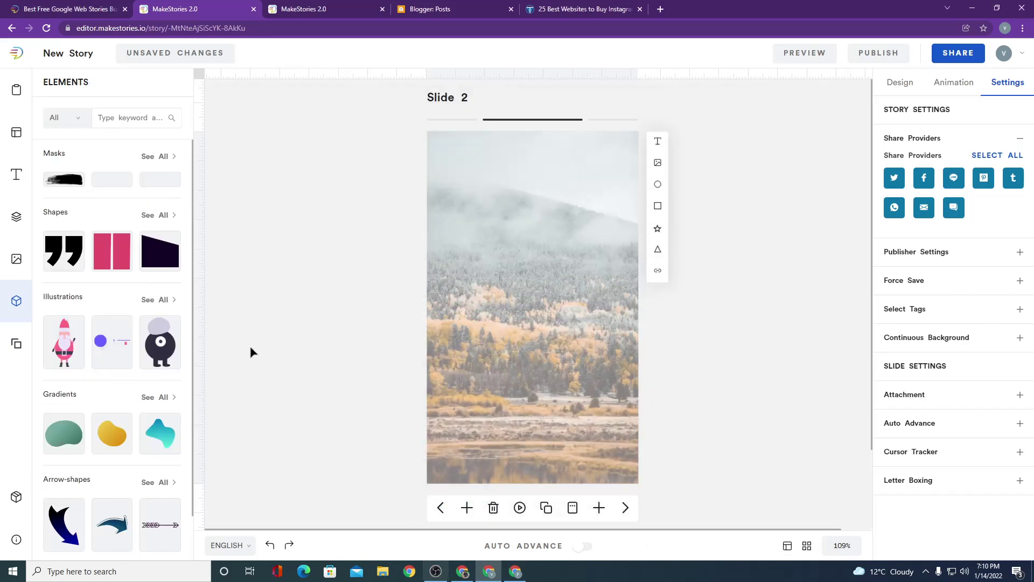
# - Add a CTA button to Slide 2
pyautogui.scroll(-1, 115, 266)
pyautogui.scroll(2, 115, 266)
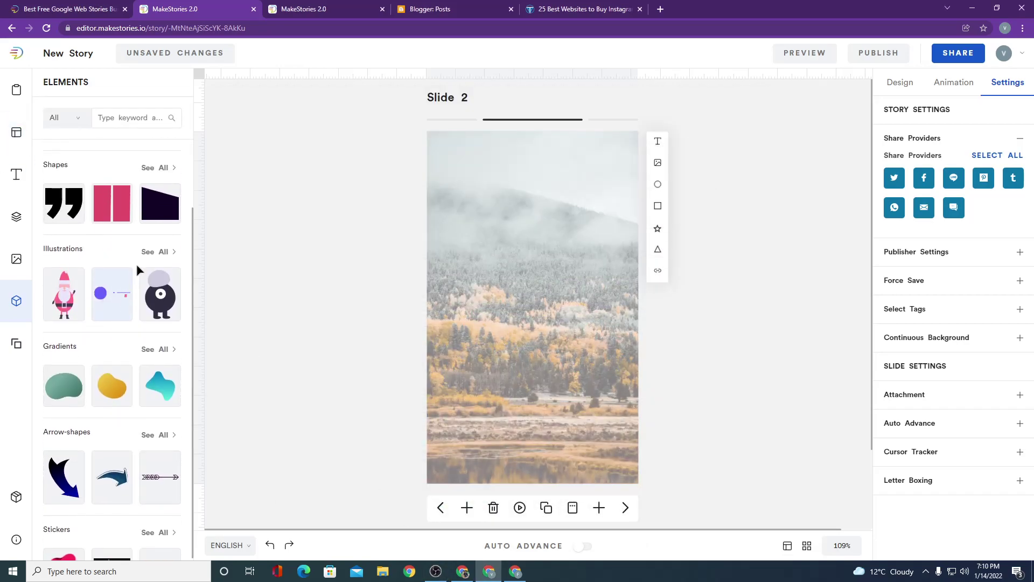
pyautogui.scroll(-2, 145, 257)
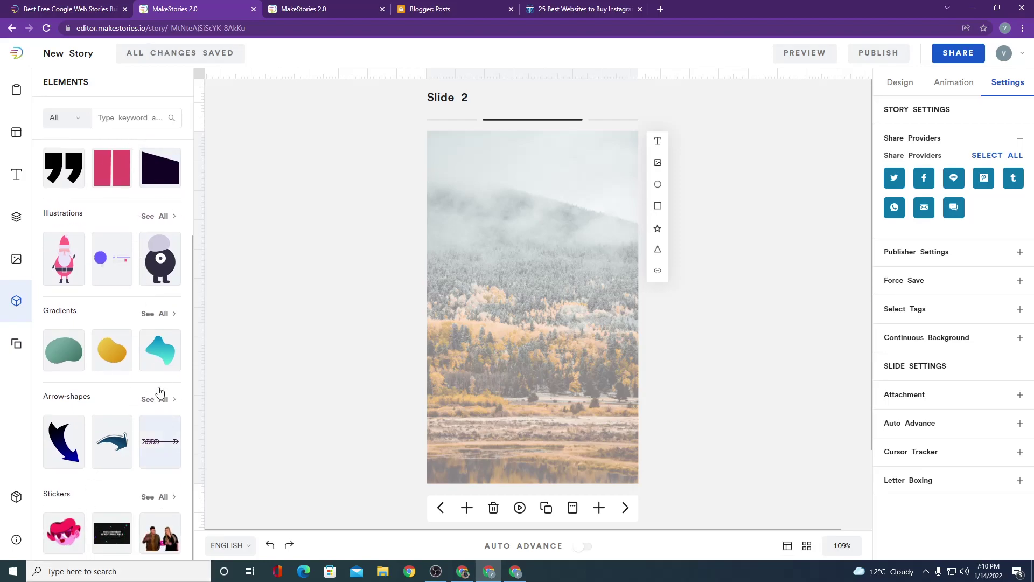
pyautogui.click(5, 217)
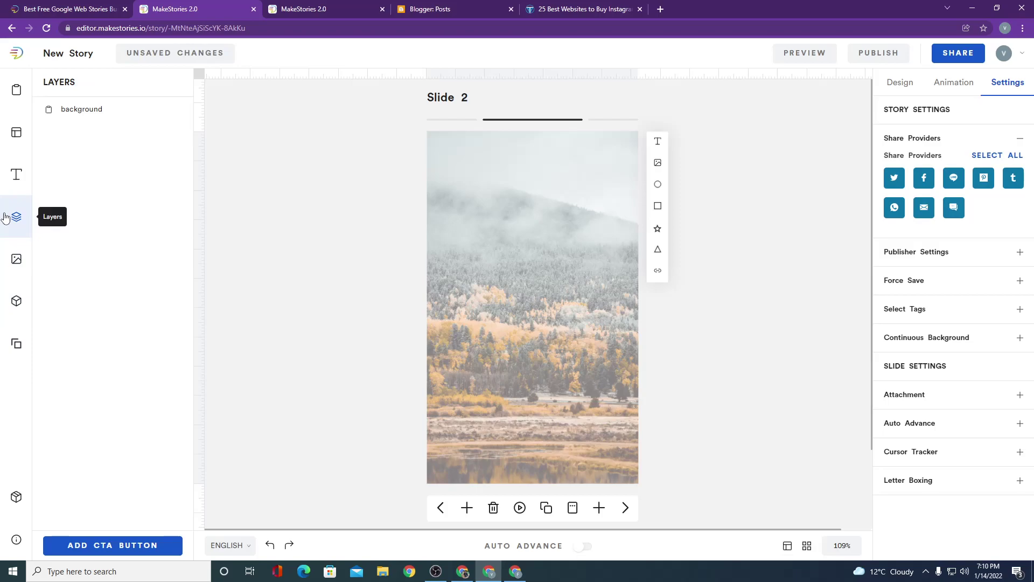
pyautogui.click(124, 541)
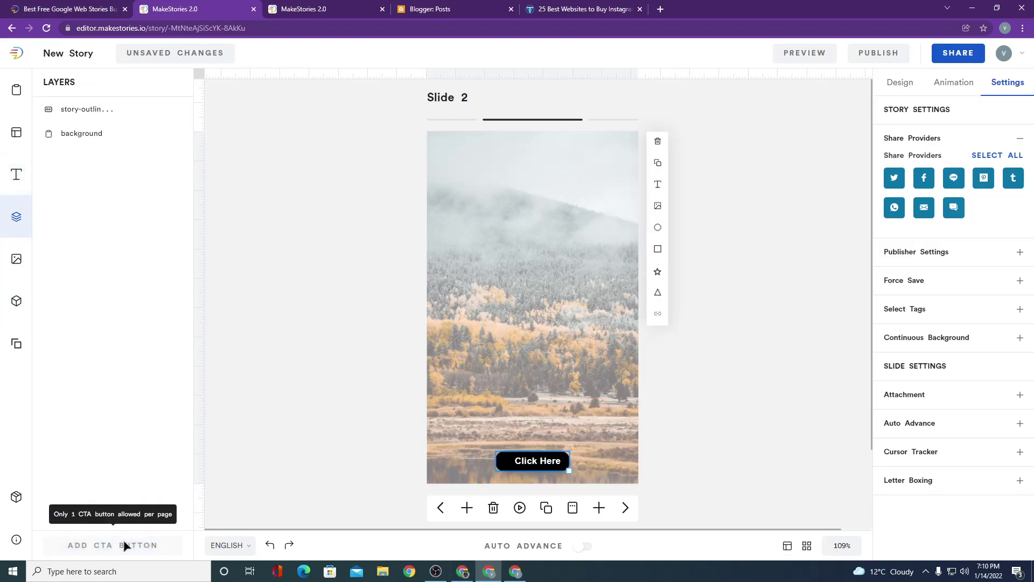
# - Replace the Slide 2 CTA button's label with the copied web address of the published Instagram followers post
pyautogui.tripleClick(549, 465)
pyautogui.hotkey('ctrl', 'Tab')
pyautogui.hotkey('ctrl', 'Tab')
pyautogui.hotkey('ctrl', 'Tab')
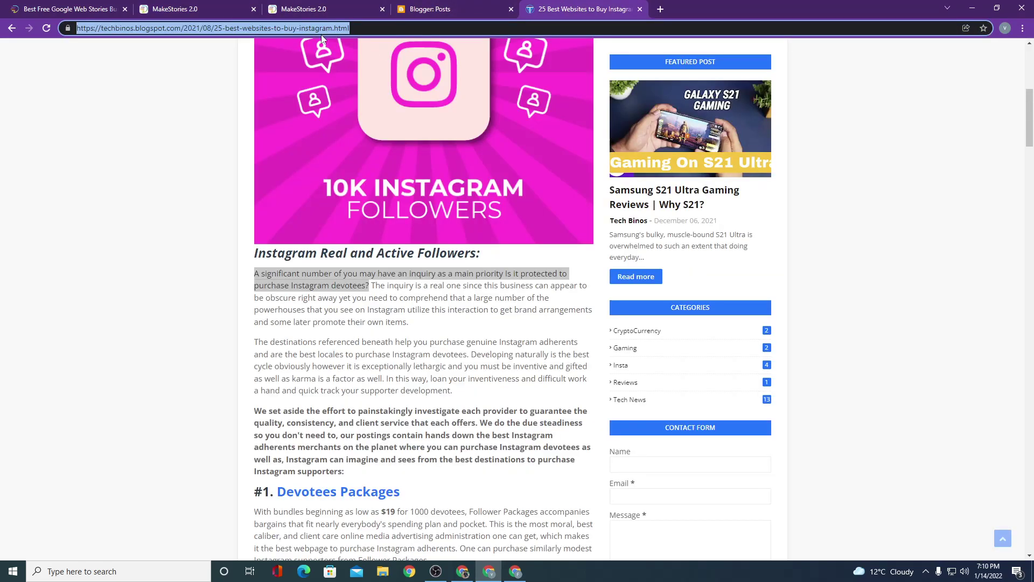
pyautogui.hotkey('ctrl', 'Tab')
pyautogui.hotkey('ctrl', 'Tab')
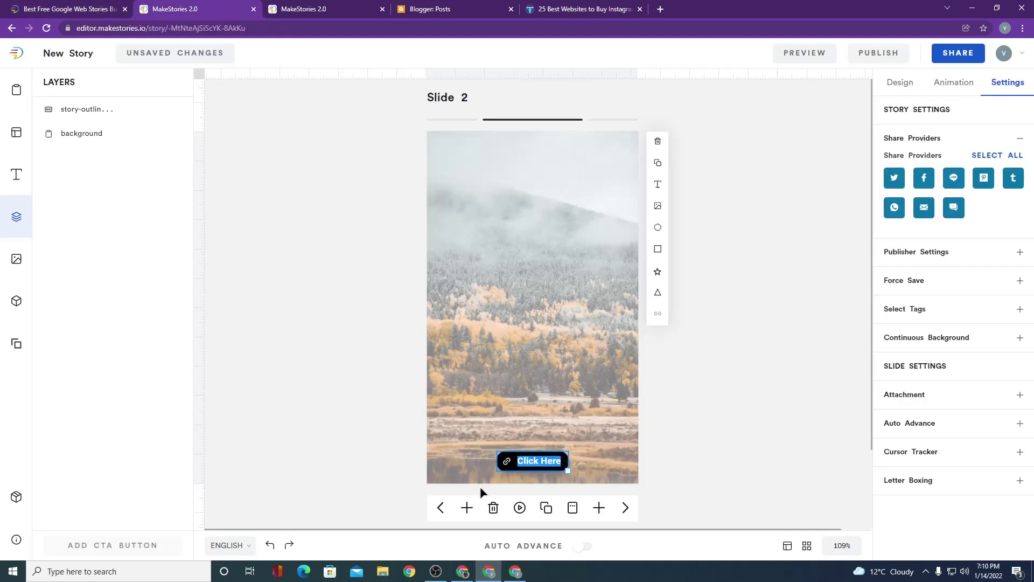
pyautogui.hotkey('ctrl', 'v')
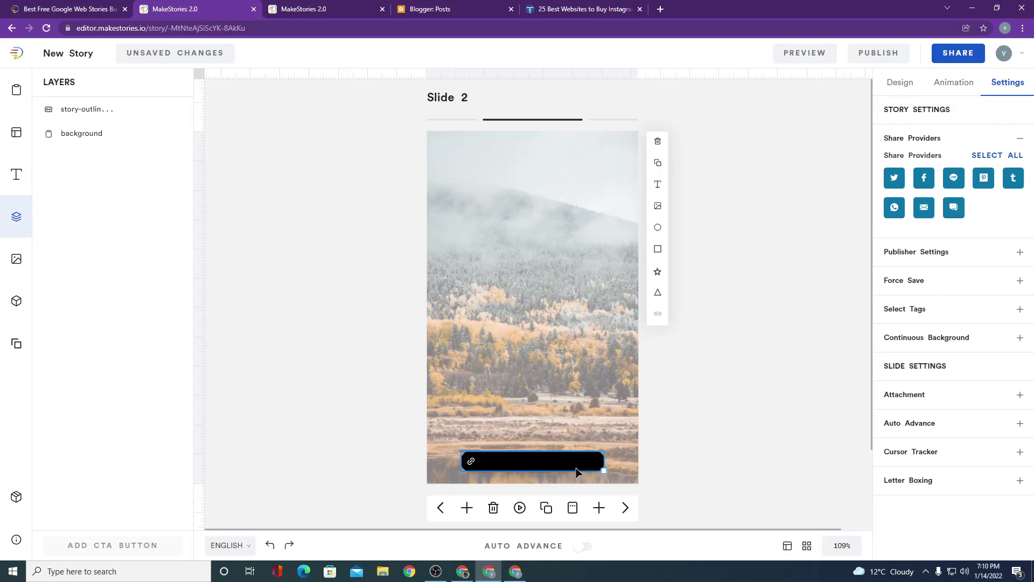
pyautogui.click(899, 84)
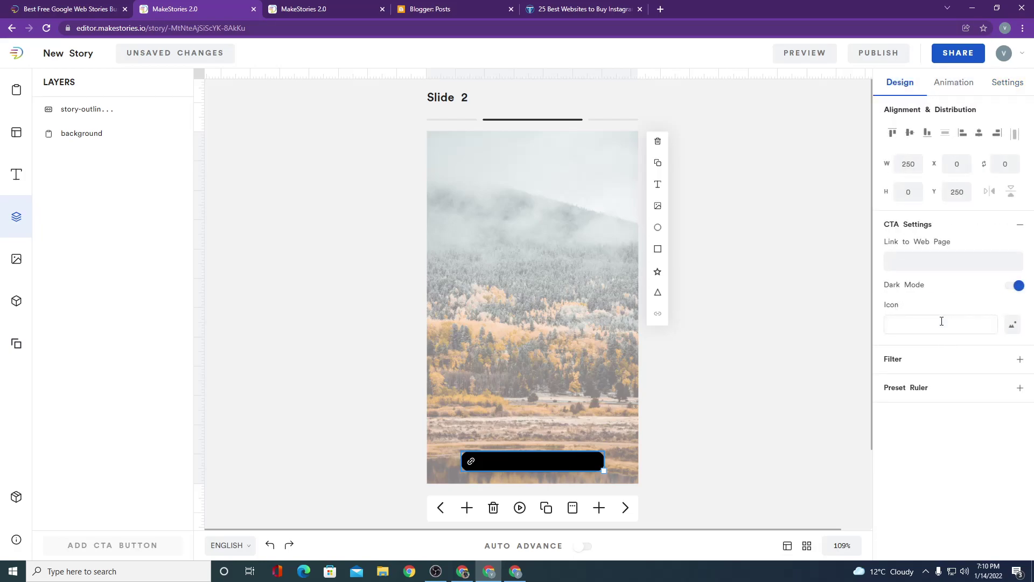
pyautogui.click(944, 81)
pyautogui.click(902, 84)
pyautogui.click(948, 366)
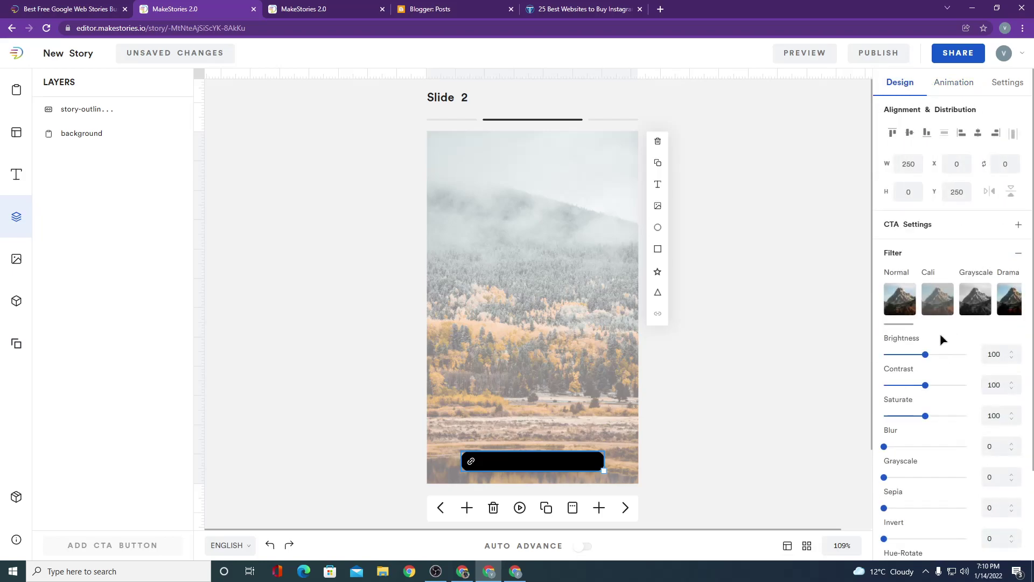
pyautogui.click(921, 251)
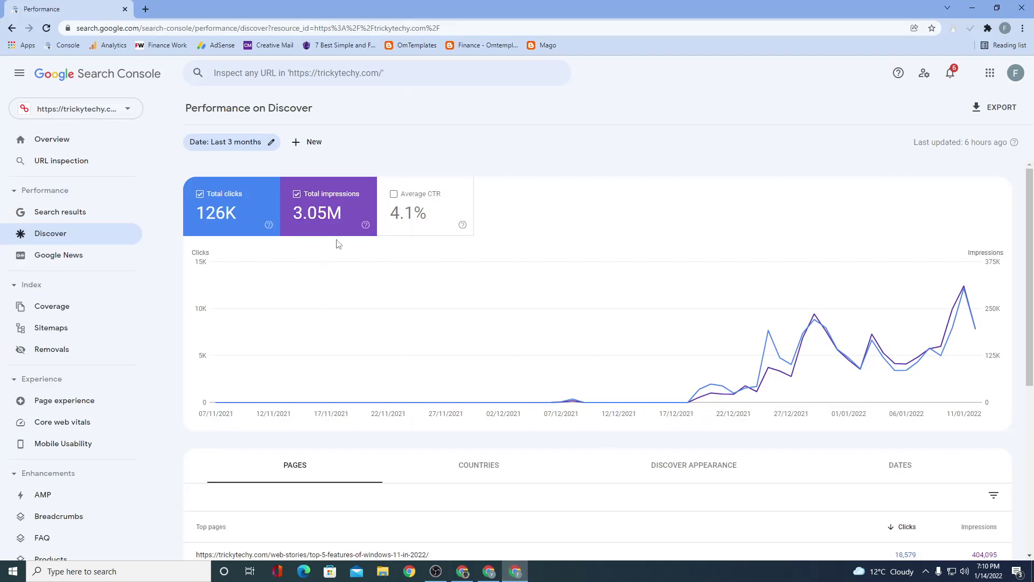
# - Switch to Google Search Console, examine the Discover clicks and impressions of the top web story pages, and return to MakeStories
pyautogui.click(489, 571)
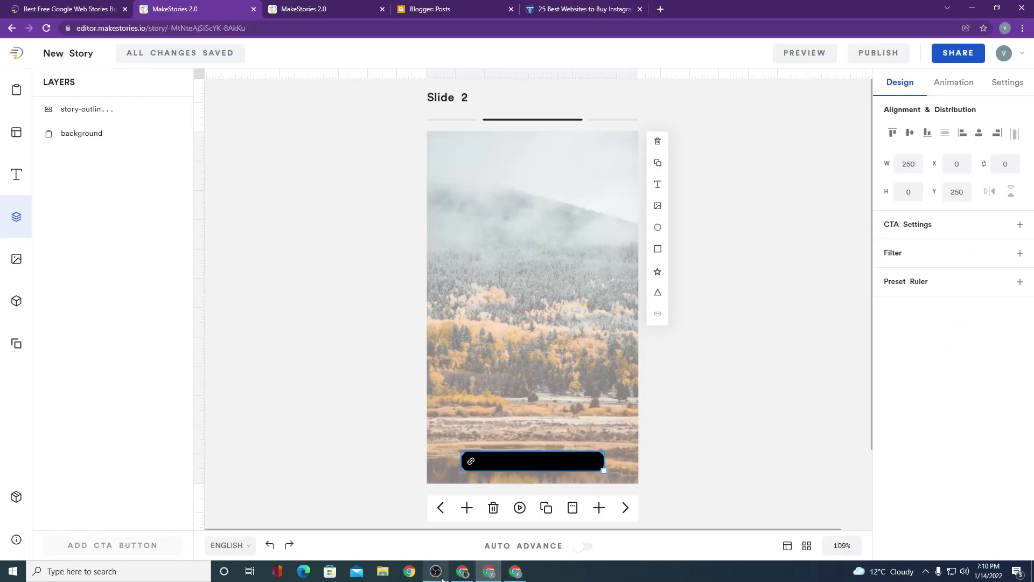
pyautogui.moveTo(439, 579)
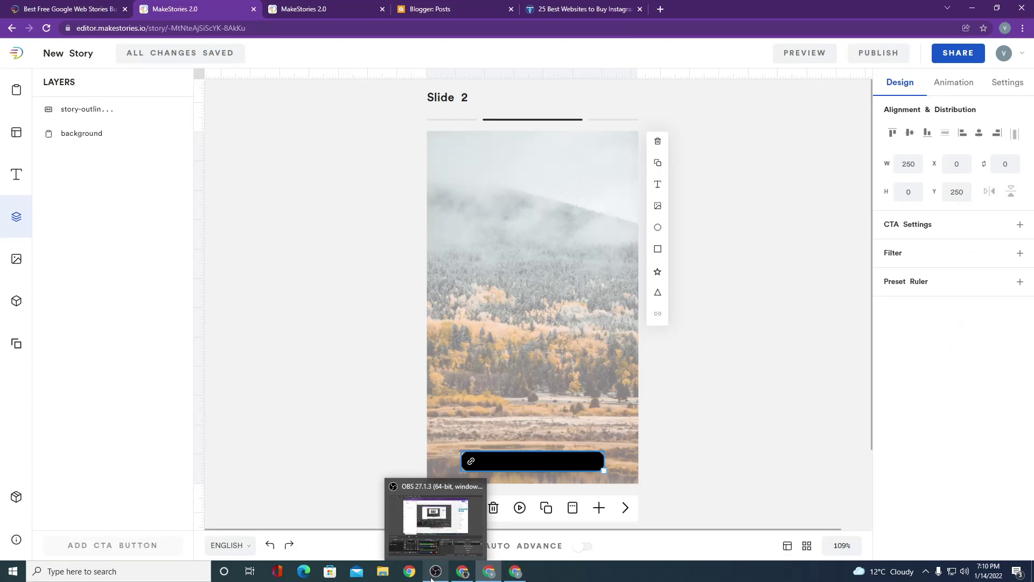
pyautogui.click(516, 571)
pyautogui.scroll(-4, 560, 539)
pyautogui.scroll(-1, 561, 539)
pyautogui.moveTo(891, 285); pyautogui.dragTo(934, 286)
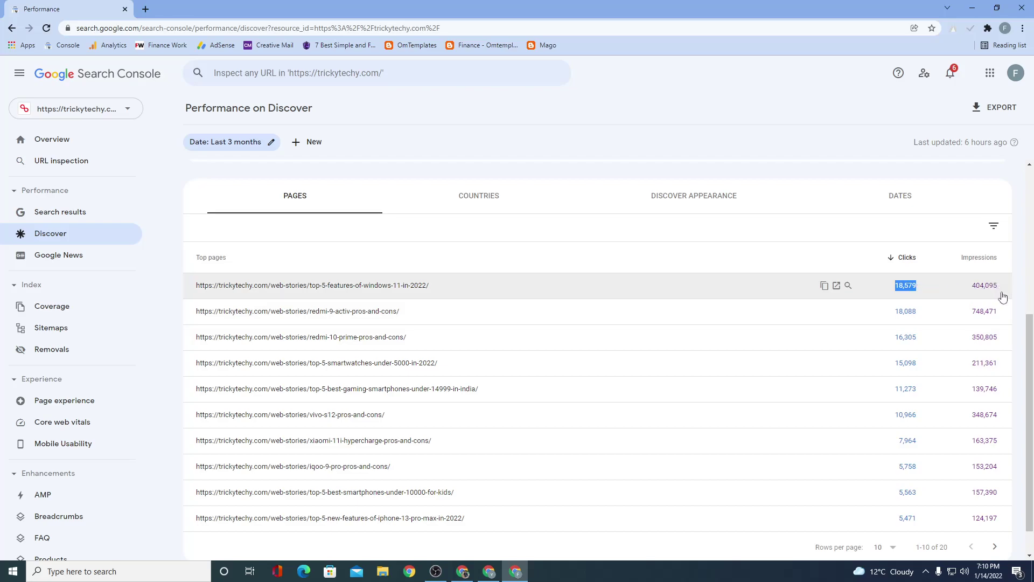
pyautogui.scroll(2, 1031, 325)
pyautogui.scroll(3, 1032, 325)
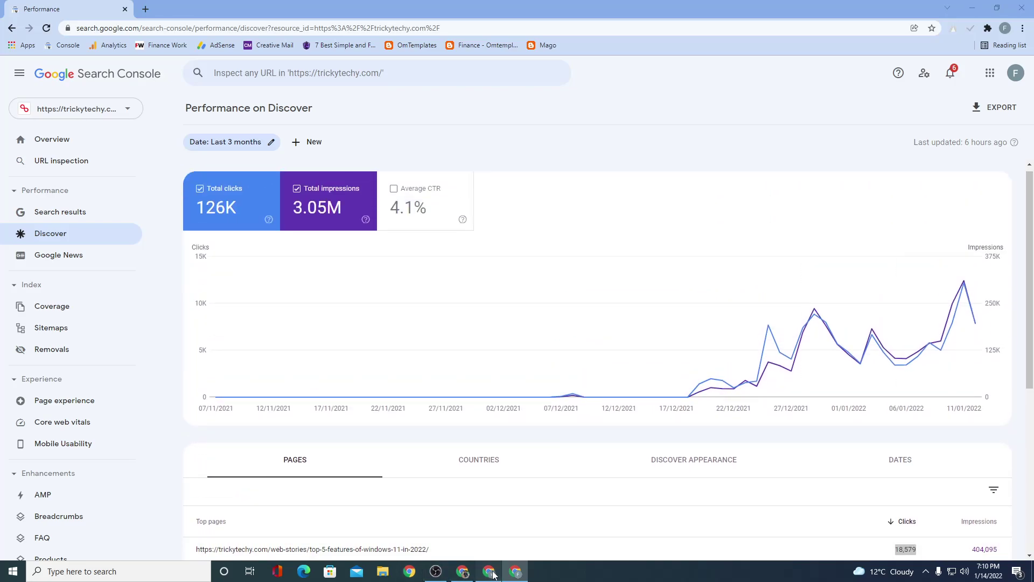
pyautogui.click(491, 572)
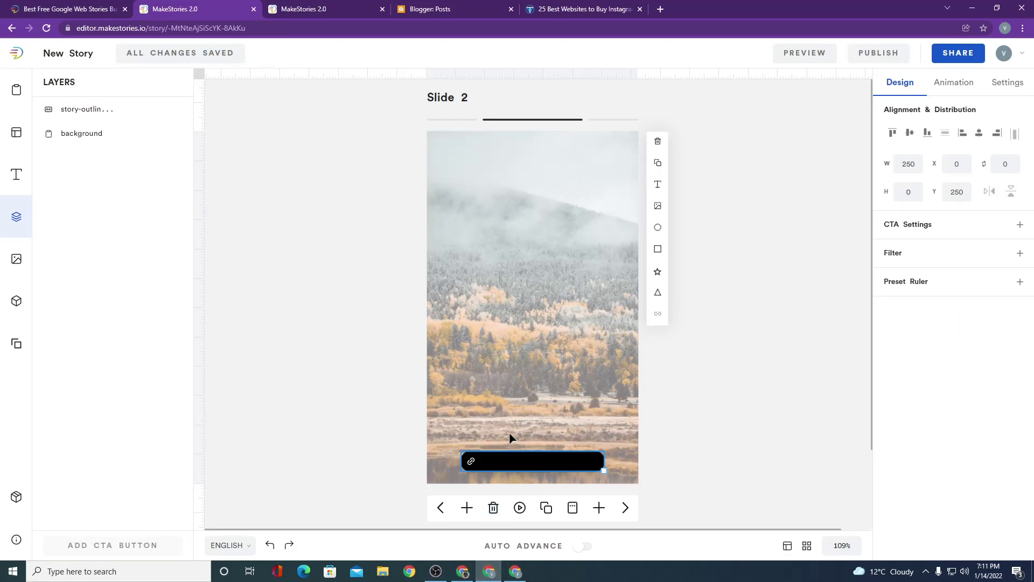
# - Finish editing the Slide 2 CTA button's label and deselect the button
pyautogui.click(739, 329)
pyautogui.click(545, 463)
pyautogui.click(720, 439)
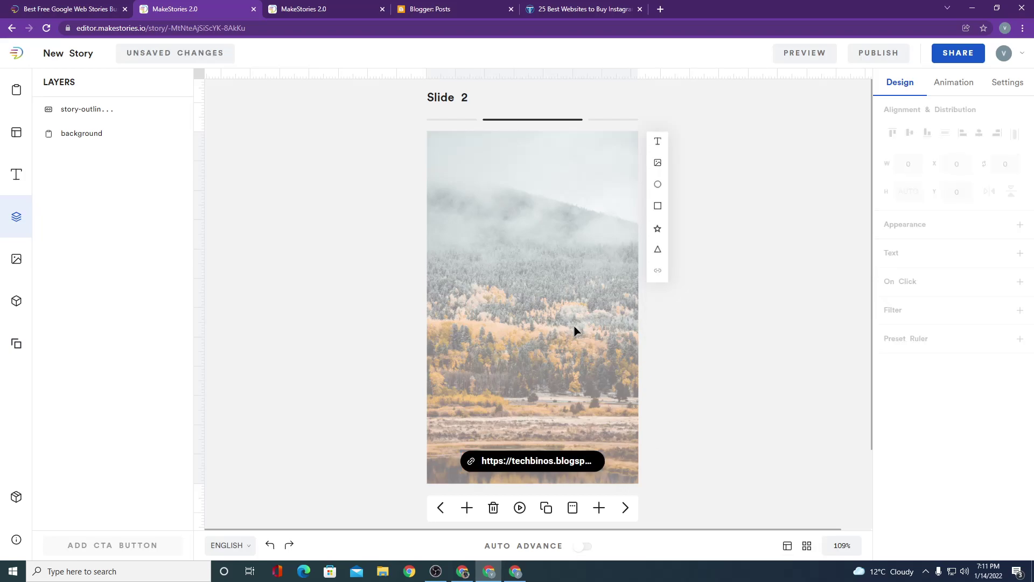
# - Add a Heading 1 text to Slide 2 and set its wording to "Read More"
pyautogui.click(17, 174)
pyautogui.click(111, 154)
pyautogui.click(471, 288)
pyautogui.doubleClick(471, 284)
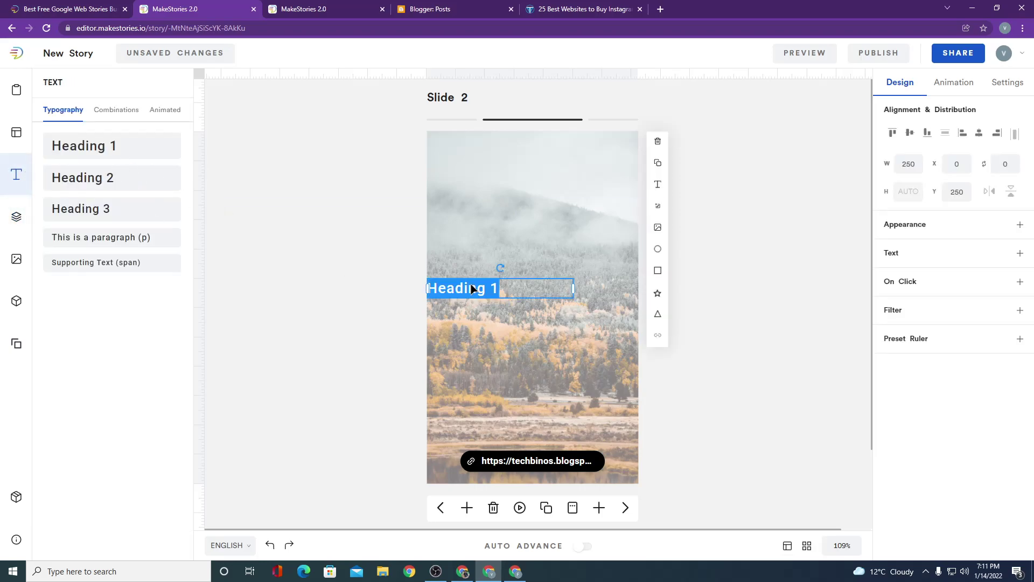
pyautogui.write('click')
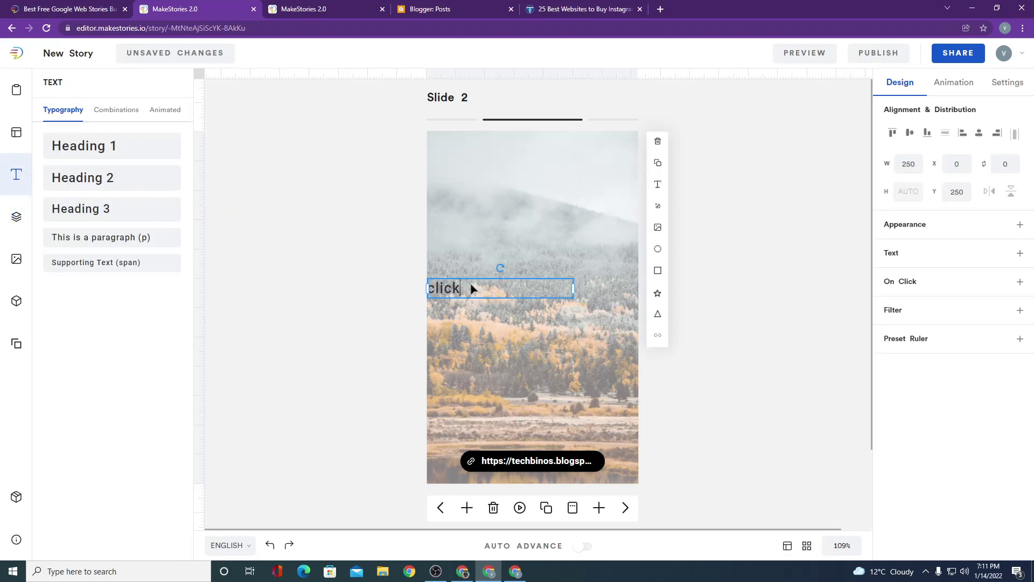
pyautogui.write(' the link')
pyautogui.press('BackSpace')
pyautogui.press('BackSpace')
pyautogui.press('BackSpace')
pyautogui.press('BackSpace')
pyautogui.press('BackSpace')
pyautogui.press('BackSpace')
pyautogui.press('BackSpace')
pyautogui.press('BackSpace')
pyautogui.press('BackSpace')
pyautogui.write('Read More')
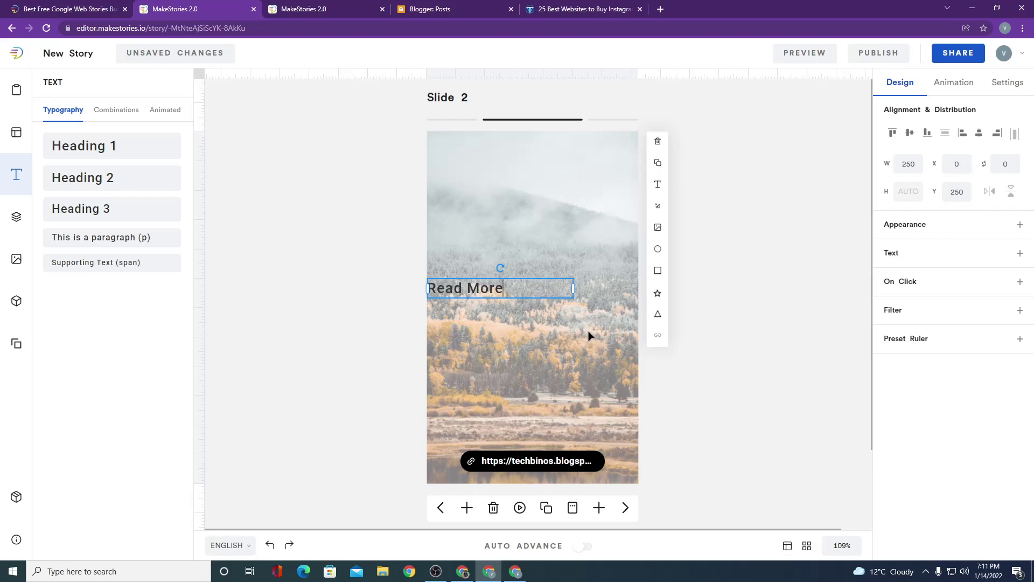
# - Turn on a background color for the "Read More" text
pyautogui.click(932, 254)
pyautogui.click(928, 225)
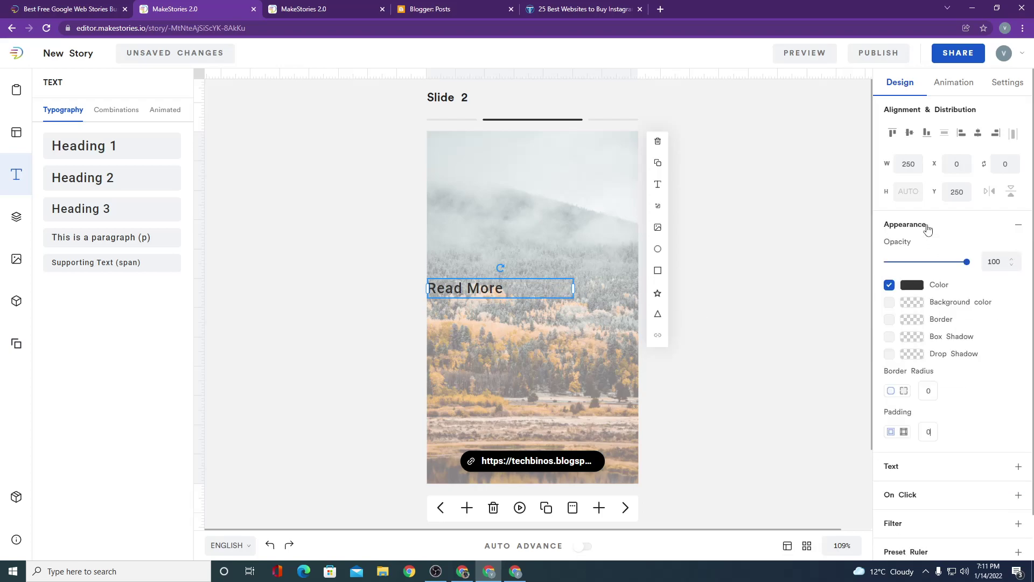
pyautogui.click(889, 302)
pyautogui.click(698, 327)
# - Narrow the "Read More" text to a width of 142 and place it just above the CTA button at X 108, Y 478
pyautogui.moveTo(517, 284); pyautogui.dragTo(611, 407)
pyautogui.moveTo(610, 389); pyautogui.dragTo(568, 428)
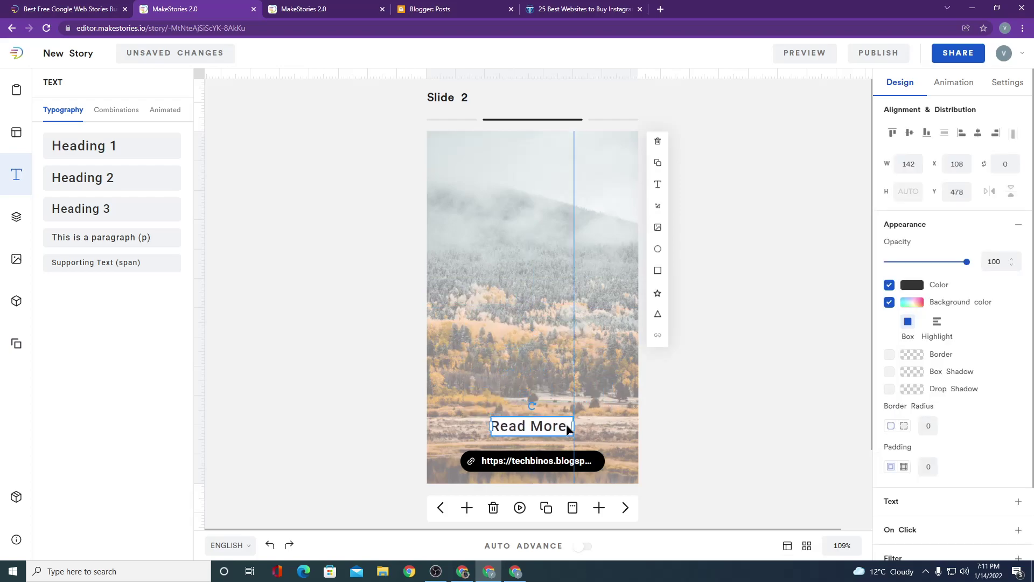
pyautogui.click(681, 406)
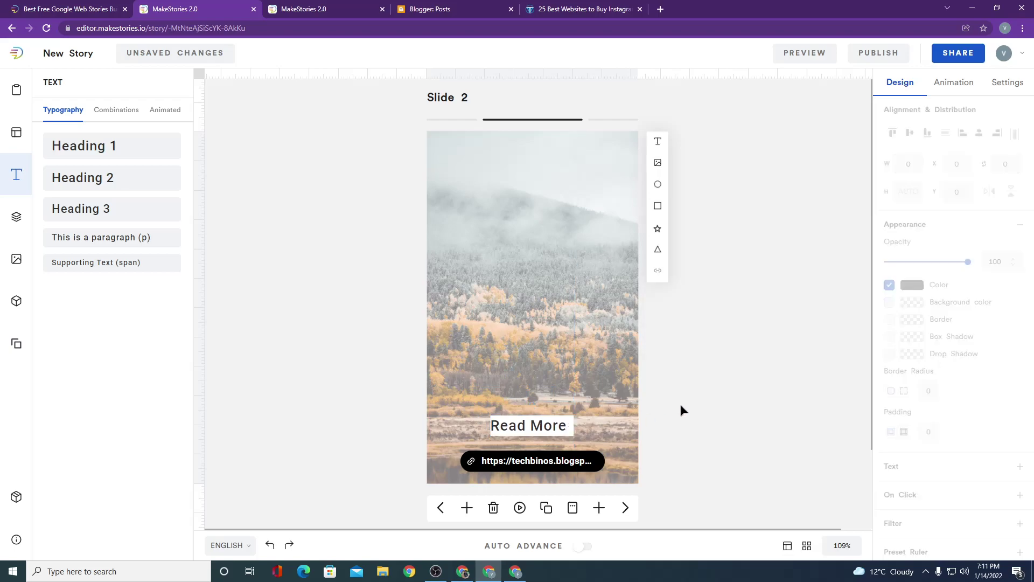
# - Examine the story name and access level options for sharing the story for review, and close the dialog without inviting anyone
pyautogui.click(960, 54)
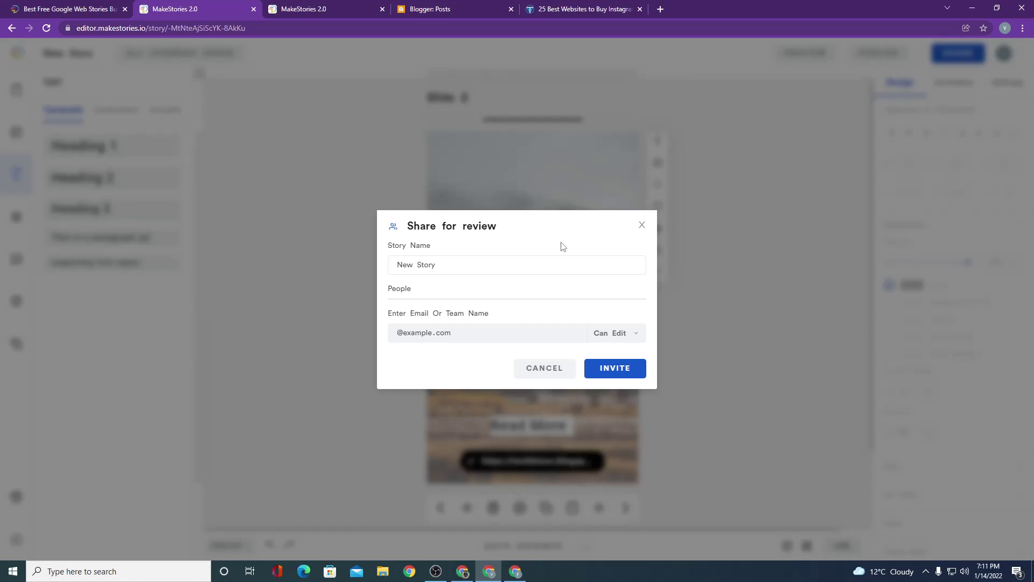
pyautogui.tripleClick(513, 261)
pyautogui.click(418, 265)
pyautogui.tripleClick(418, 265)
pyautogui.click(613, 333)
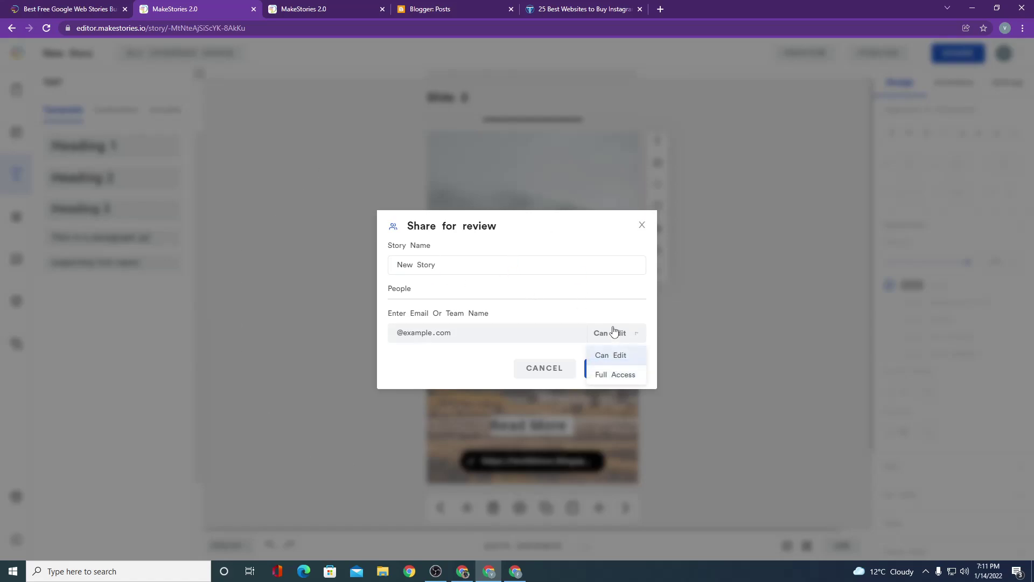
pyautogui.click(580, 339)
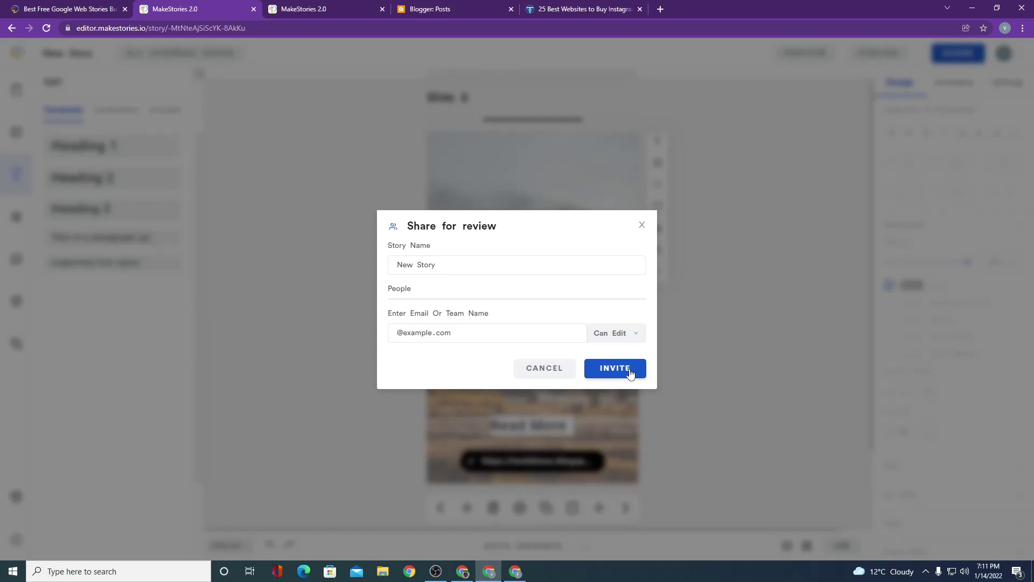
pyautogui.click(536, 369)
pyautogui.click(954, 54)
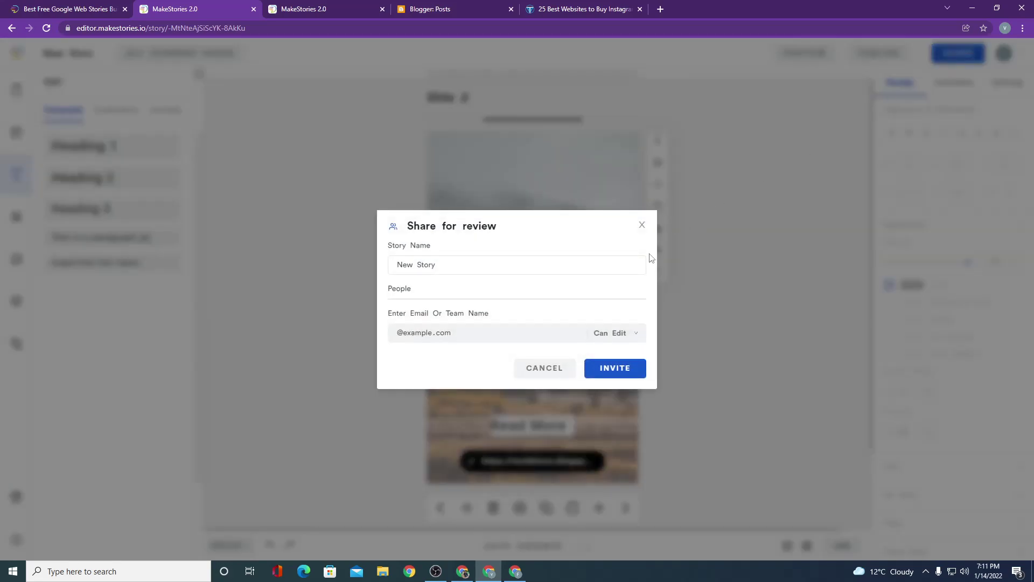
pyautogui.click(645, 229)
# - Start publishing the story and go to the Title field of the publisher details
pyautogui.click(879, 60)
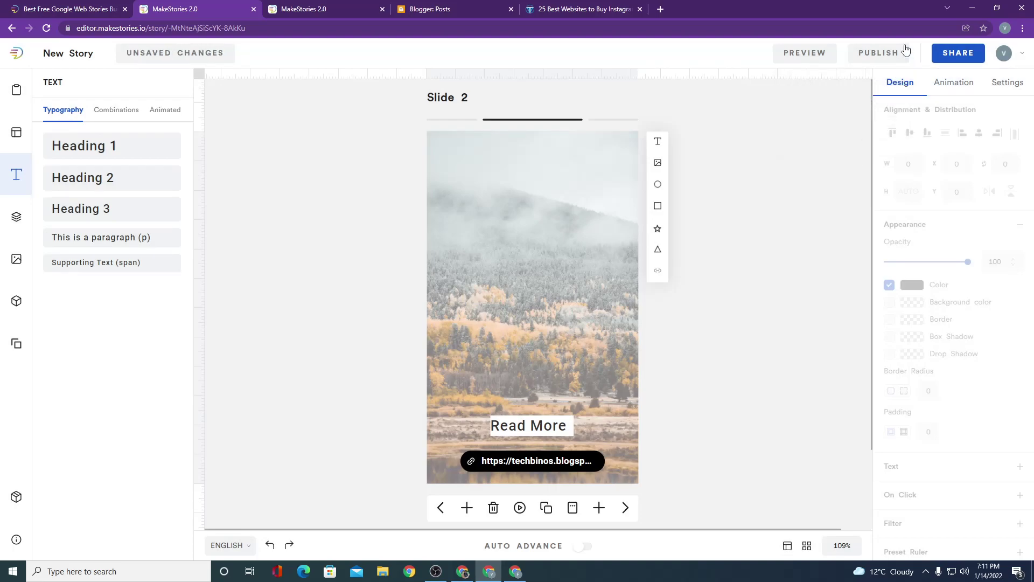
pyautogui.click(870, 85)
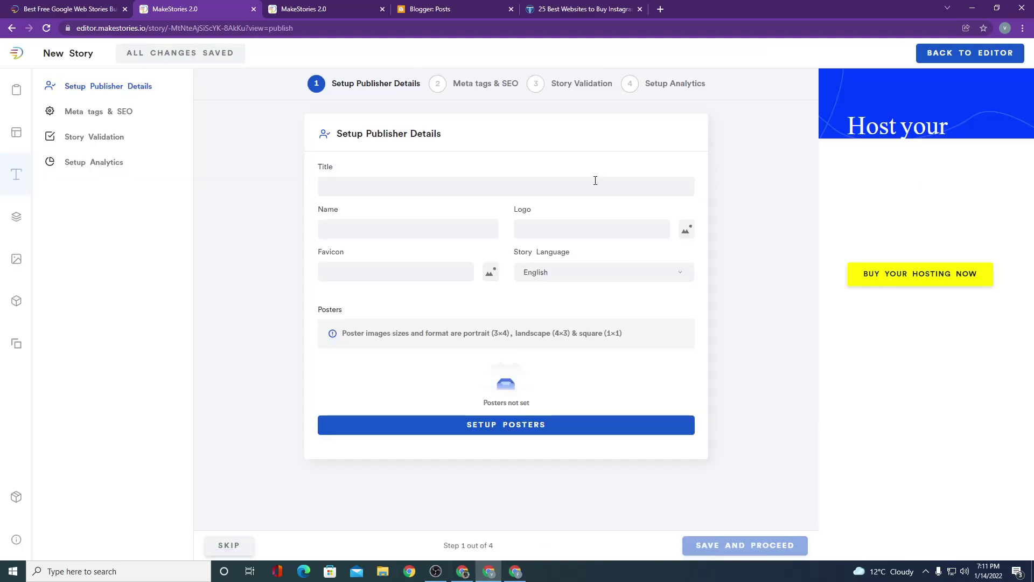
pyautogui.click(416, 178)
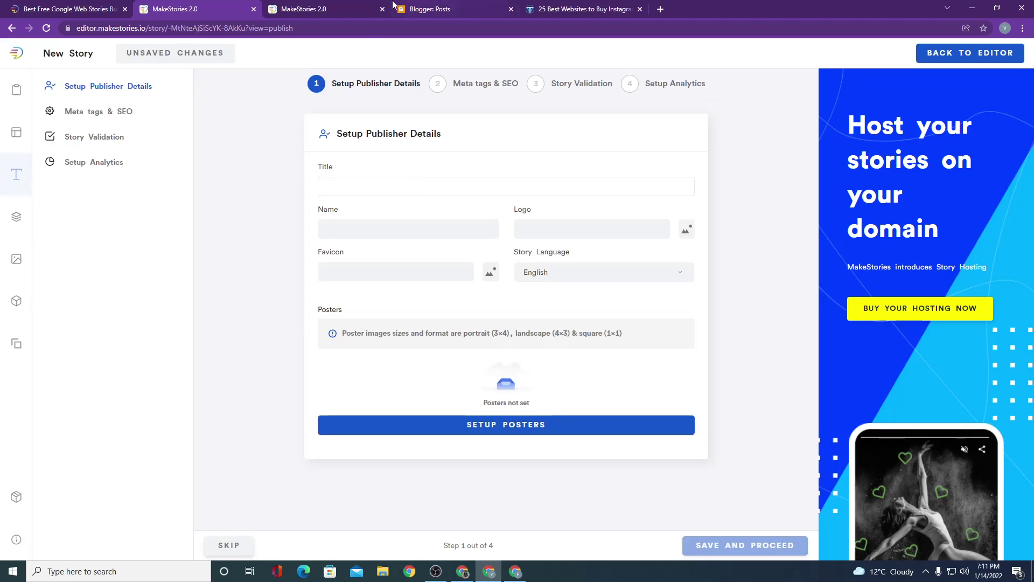
# - Copy the blog post's headline "25 Best Websites to Buy Instagram Followers (Real and Active) in 2021" into the story's Title field
pyautogui.click(302, 9)
pyautogui.click(425, 6)
pyautogui.click(555, 6)
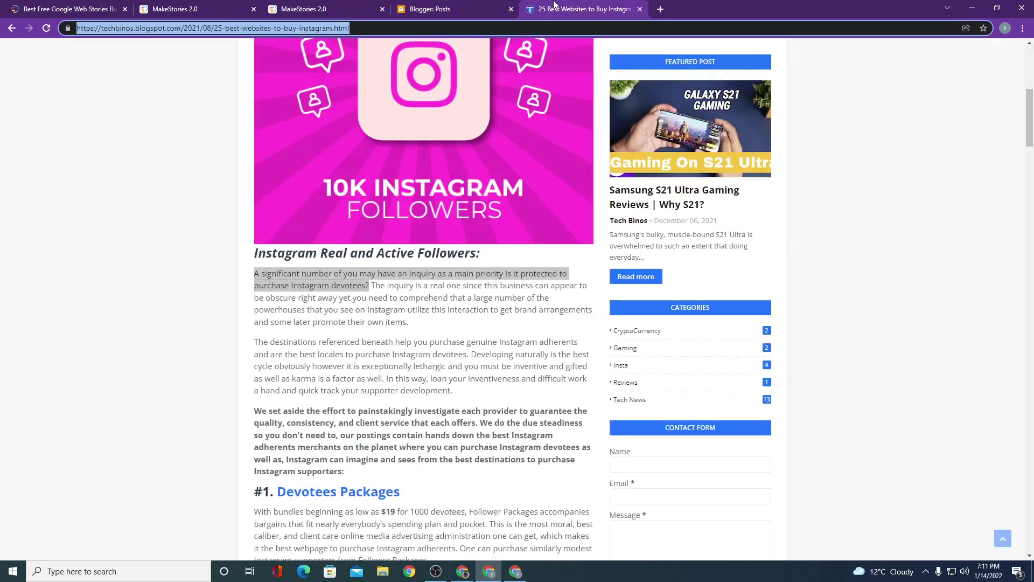
pyautogui.scroll(7, 372, 209)
pyautogui.tripleClick(334, 202)
pyautogui.hotkey('ctrl', 'c')
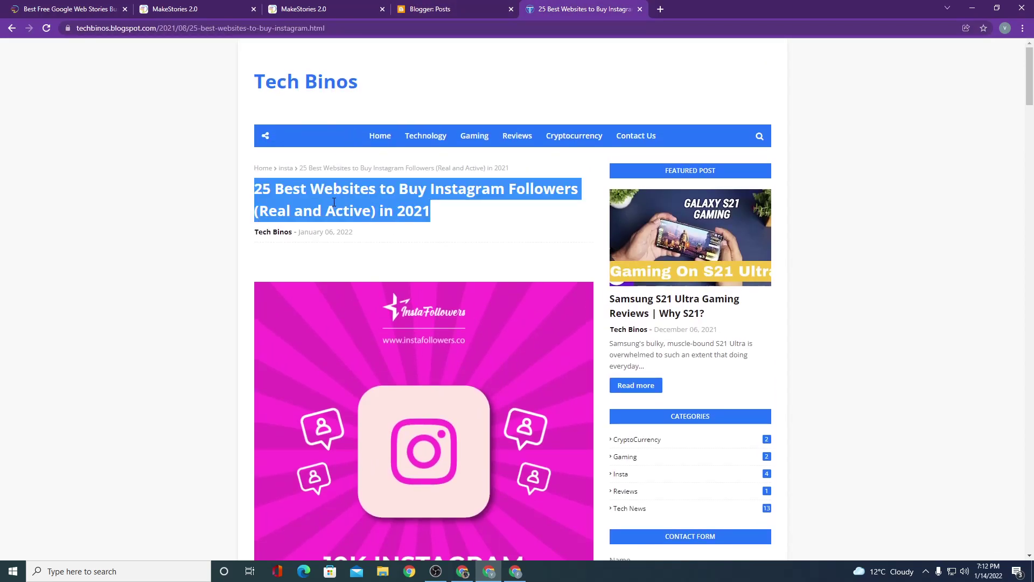
pyautogui.click(162, 9)
pyautogui.hotkey('ctrl', 'v')
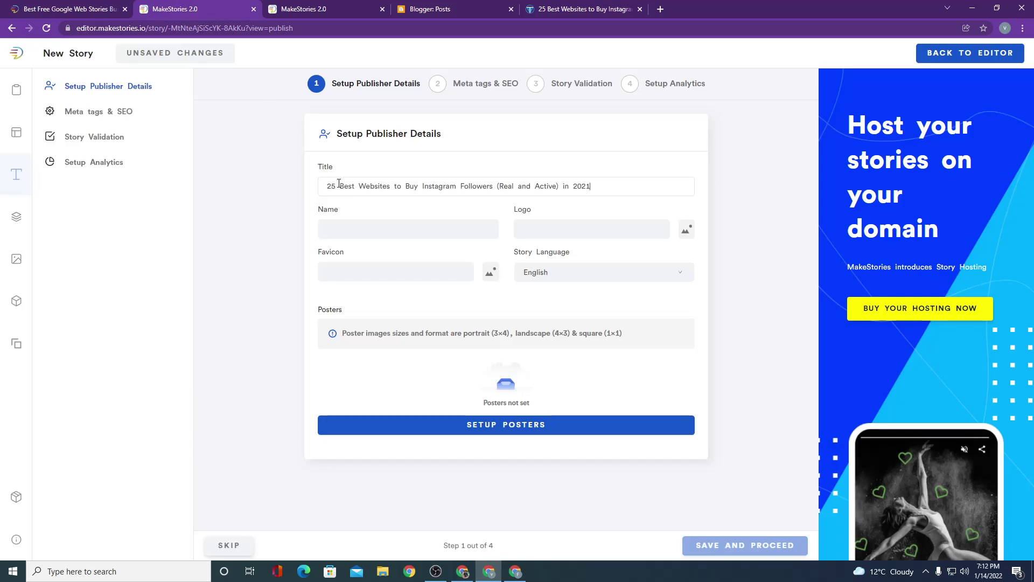
# - Set up the story posters with the free image of a hand holding a phone showing Instagram
pyautogui.click(356, 234)
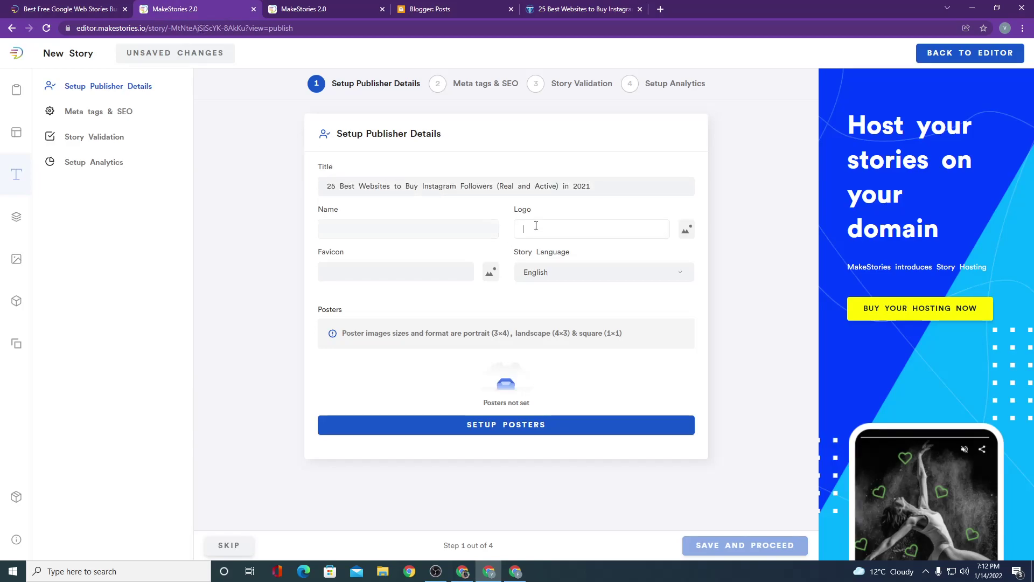
pyautogui.click(504, 339)
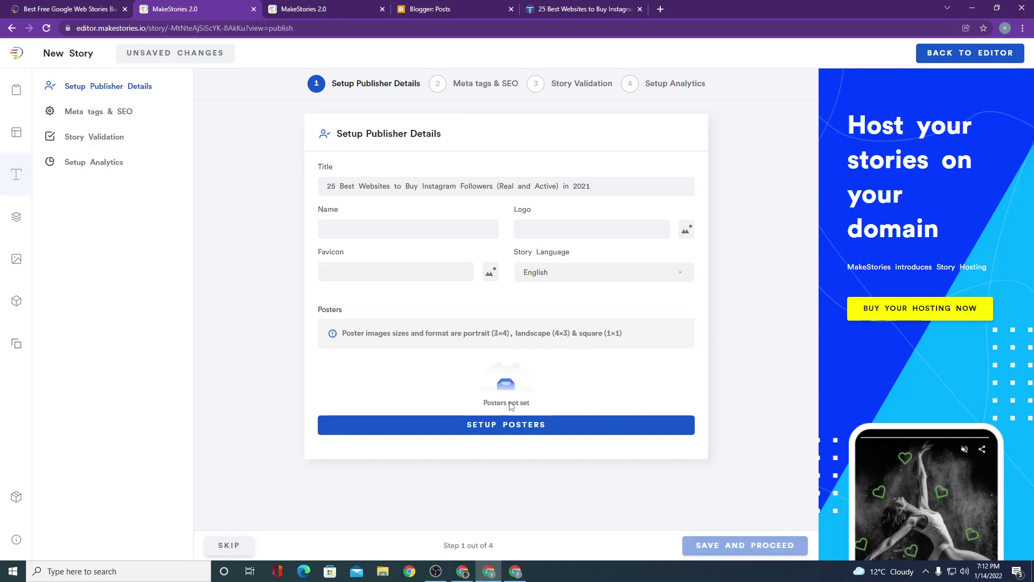
pyautogui.click(527, 426)
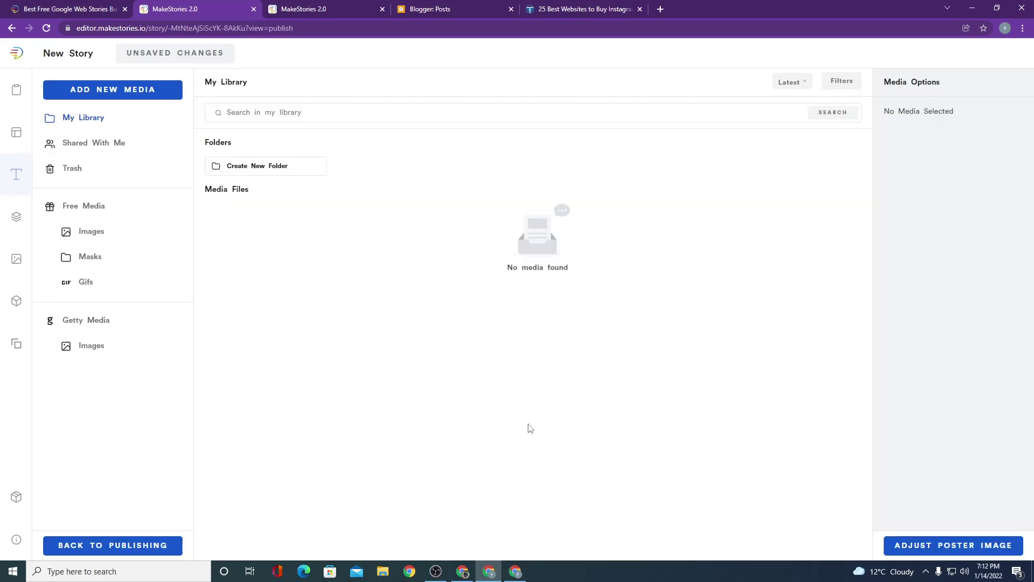
pyautogui.click(102, 236)
pyautogui.click(287, 182)
pyautogui.click(957, 549)
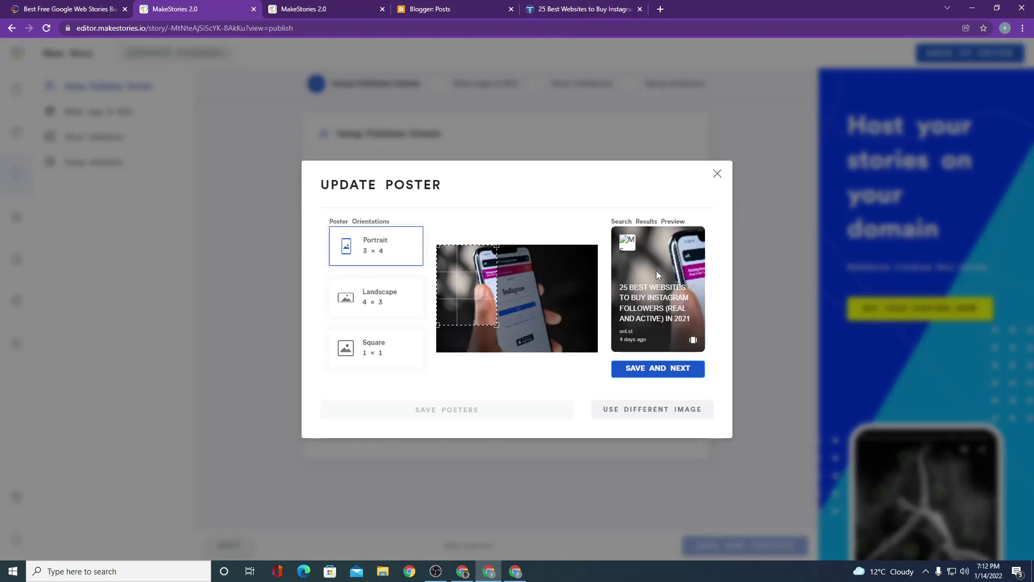
# - Center the portrait poster crop on the phone and save the portrait, landscape and square posters
pyautogui.moveTo(484, 292); pyautogui.dragTo(524, 305)
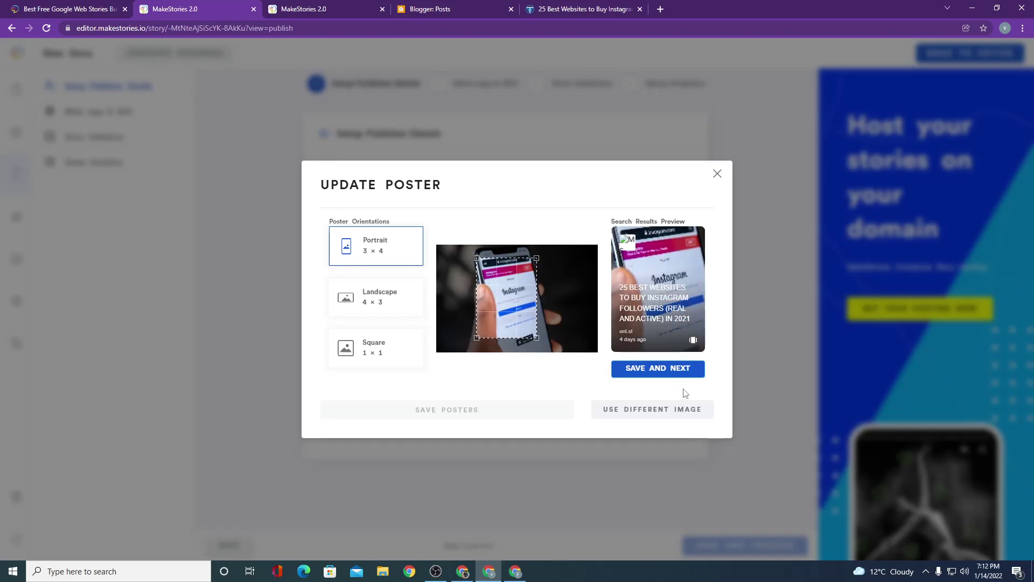
pyautogui.click(675, 372)
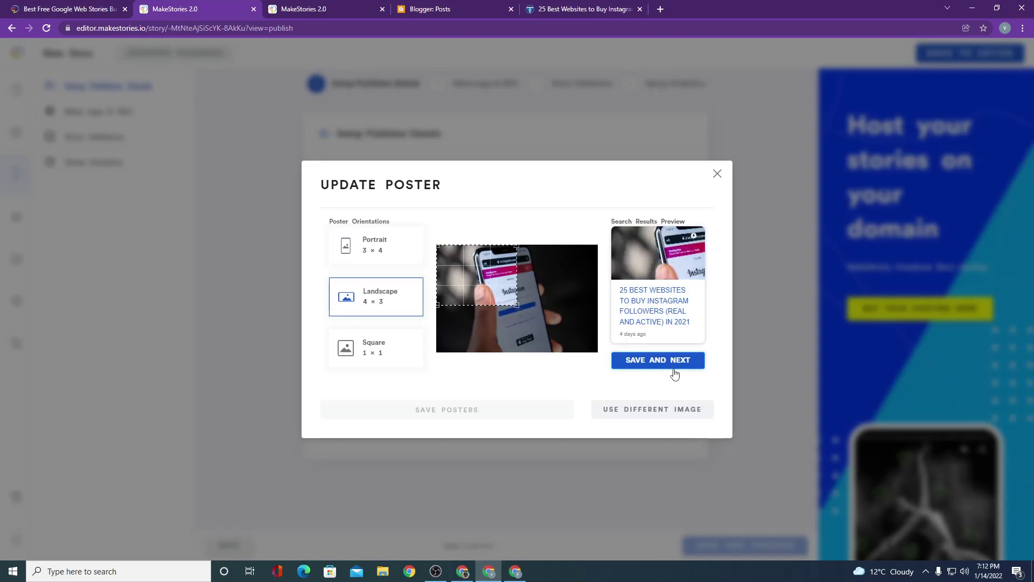
pyautogui.click(679, 362)
pyautogui.click(487, 418)
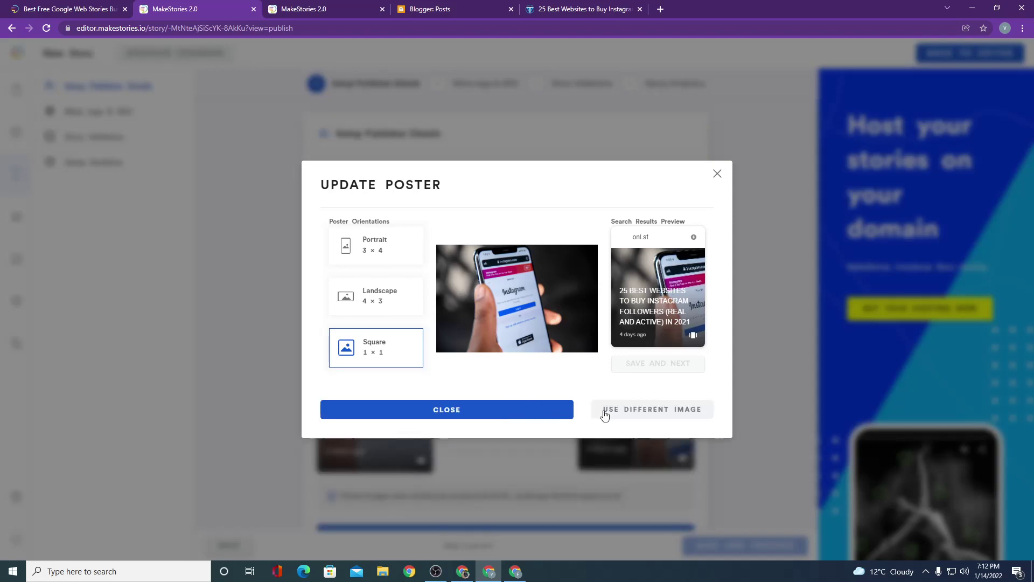
# - Close the poster update and enter "Tech" as the publisher name
pyautogui.click(496, 409)
pyautogui.scroll(-1, 600, 496)
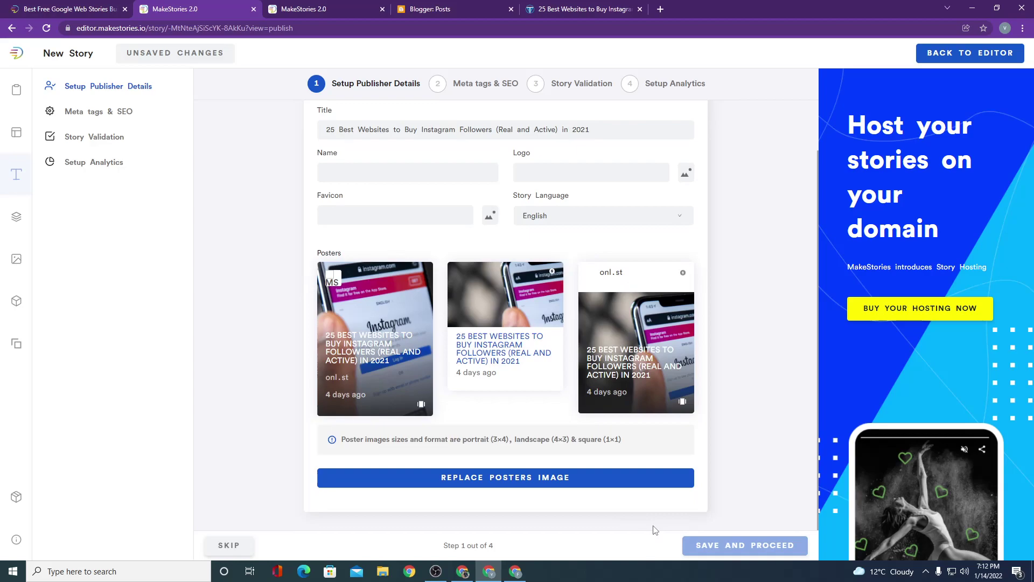
pyautogui.scroll(1, 647, 517)
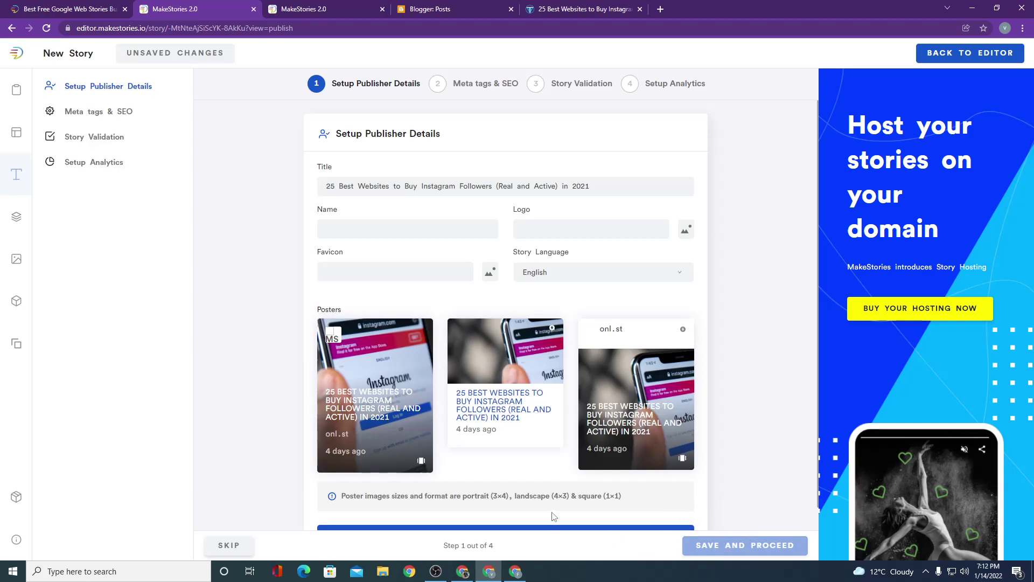
pyautogui.scroll(-1, 552, 513)
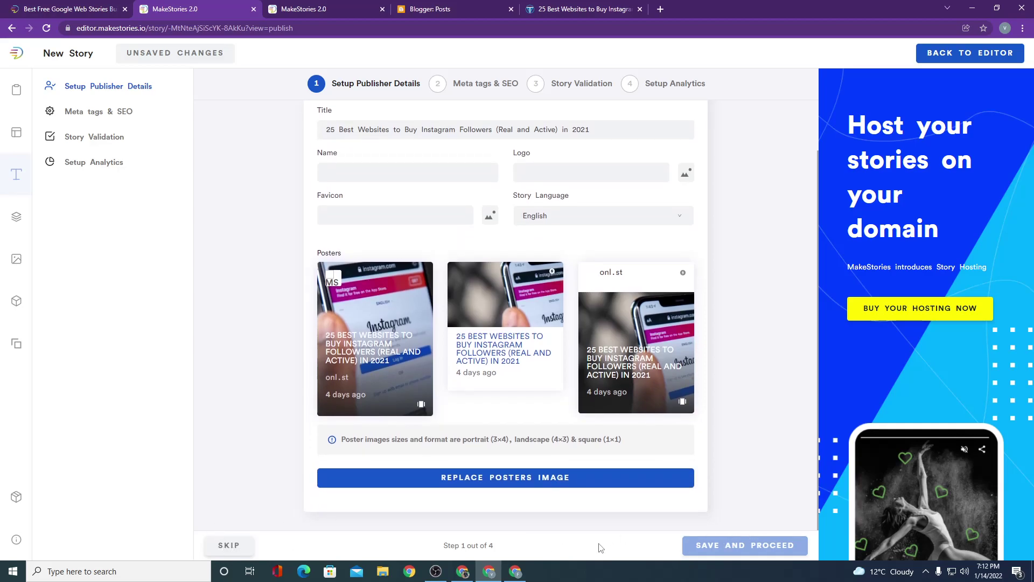
pyautogui.scroll(1, 551, 372)
pyautogui.click(421, 229)
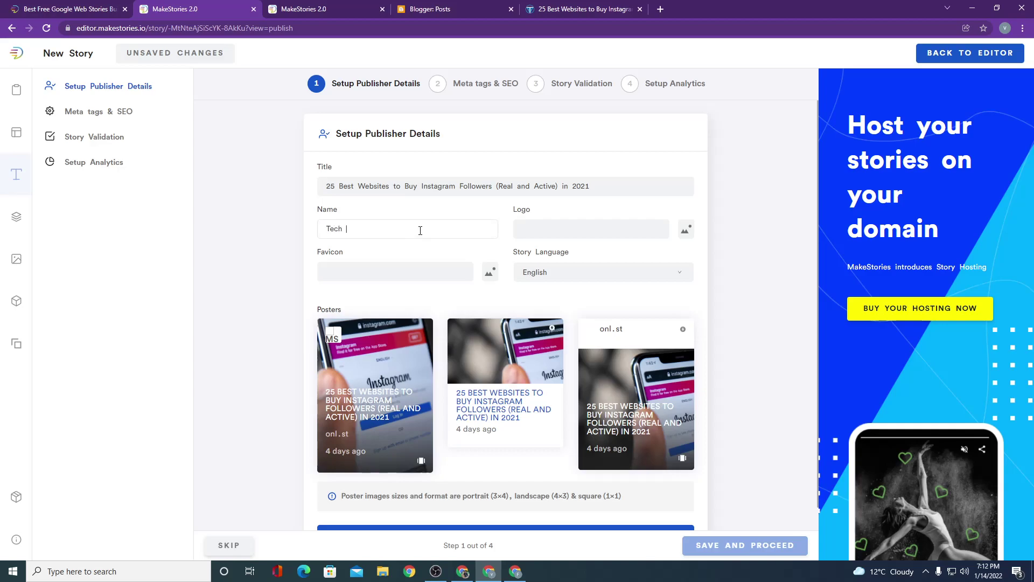
# - Set the publisher logo to the free landscape image of the Instagram icon on a pink background
pyautogui.click(686, 230)
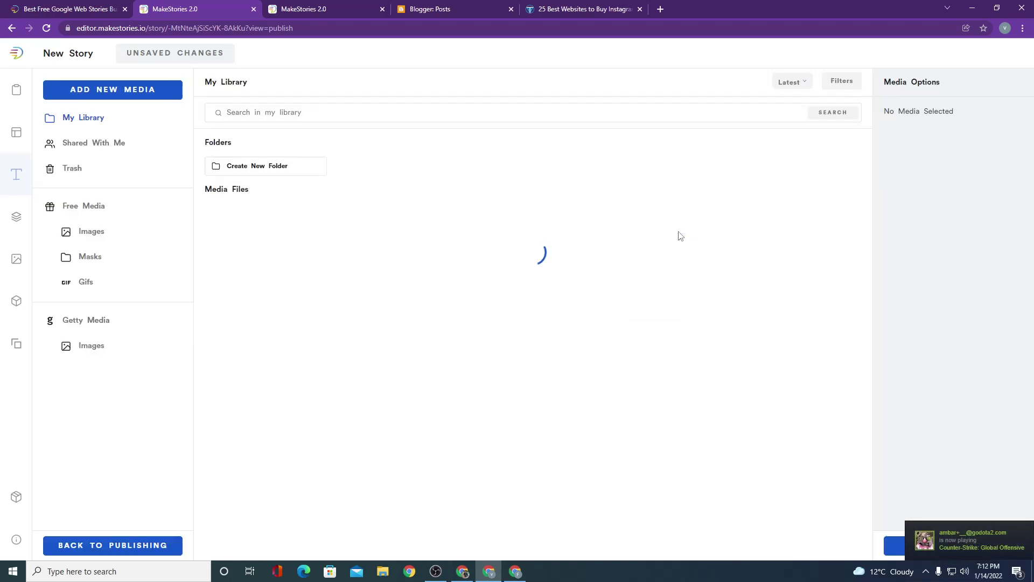
pyautogui.click(149, 237)
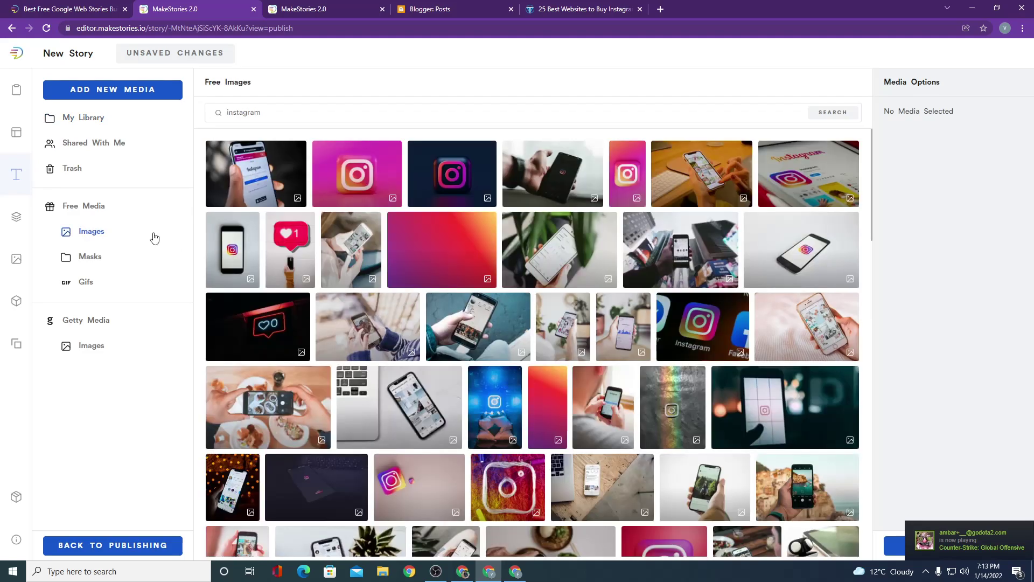
pyautogui.click(351, 172)
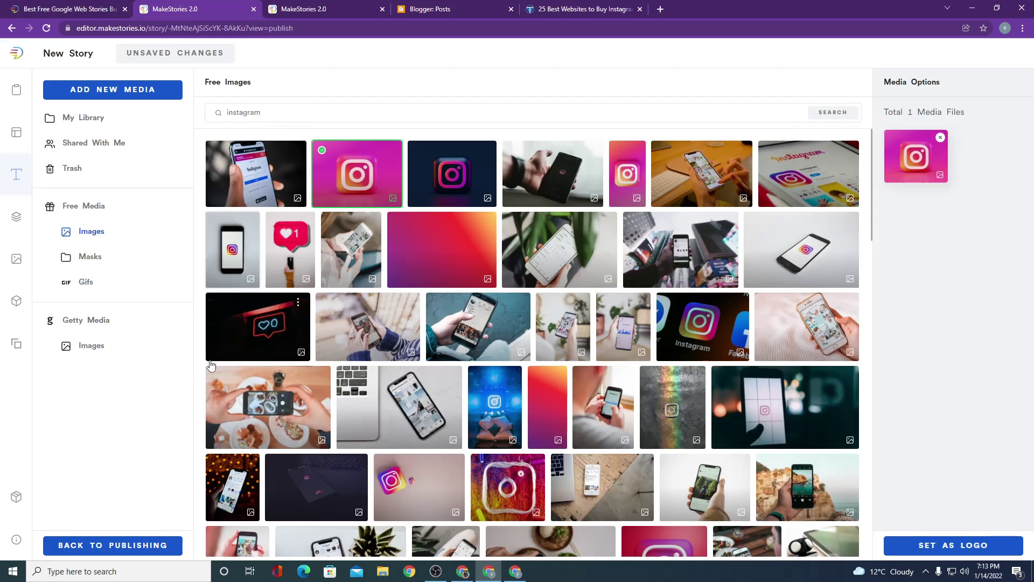
pyautogui.click(988, 547)
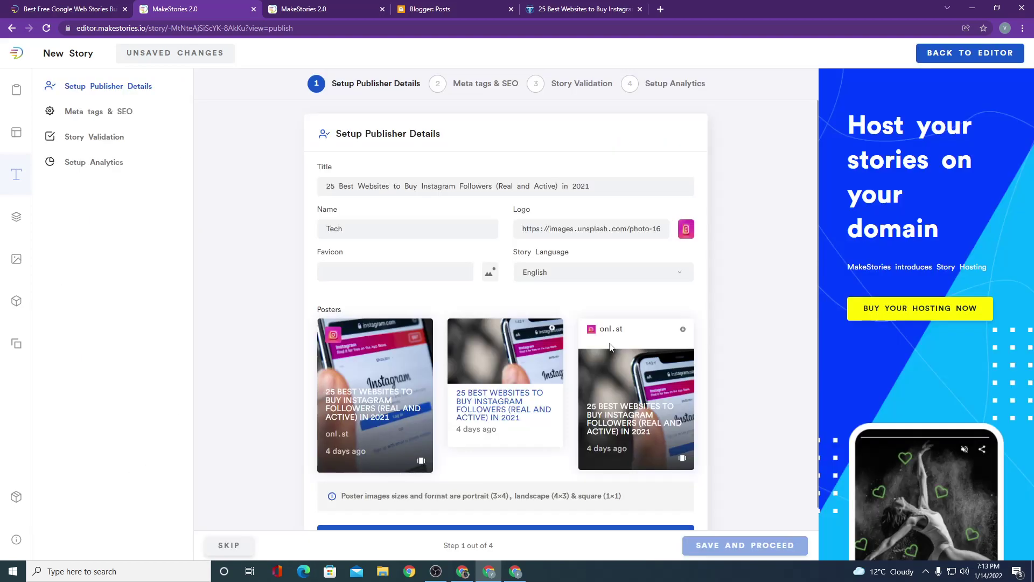
# - Set the favicon to the free narrow portrait image of the pink Instagram icon and save the publisher details
pyautogui.click(490, 273)
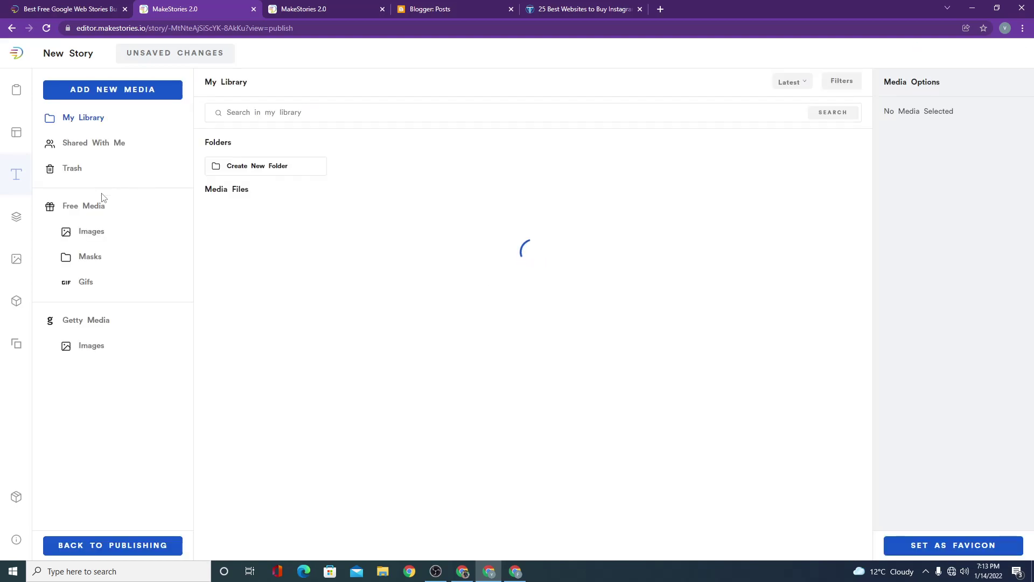
pyautogui.click(113, 235)
pyautogui.click(637, 173)
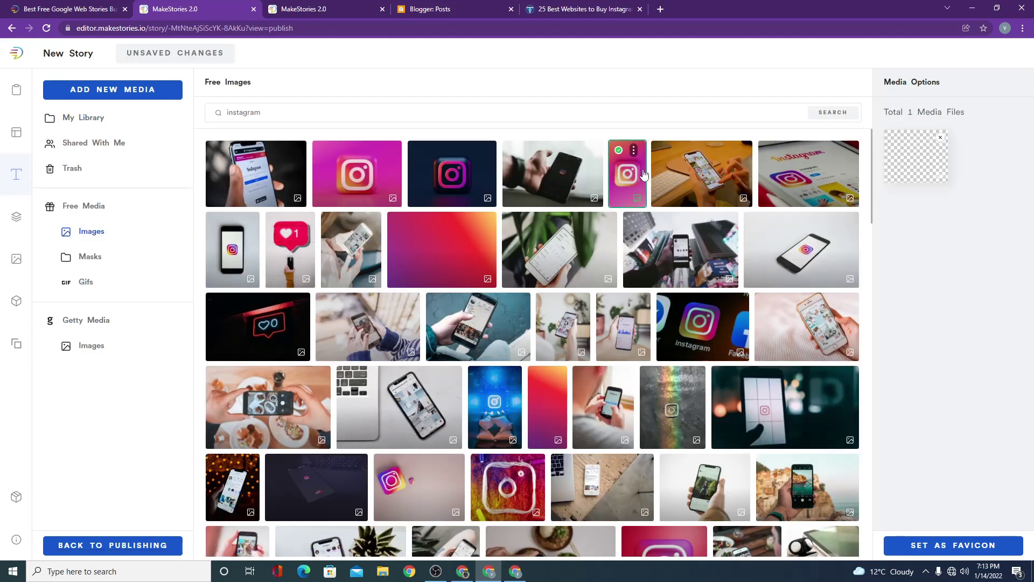
pyautogui.click(969, 546)
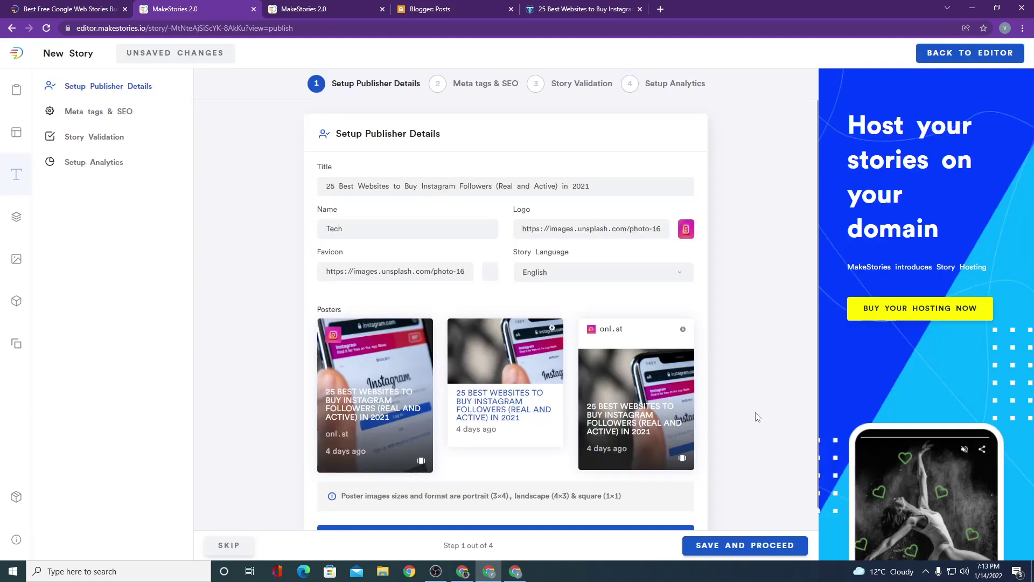
pyautogui.scroll(-1, 709, 472)
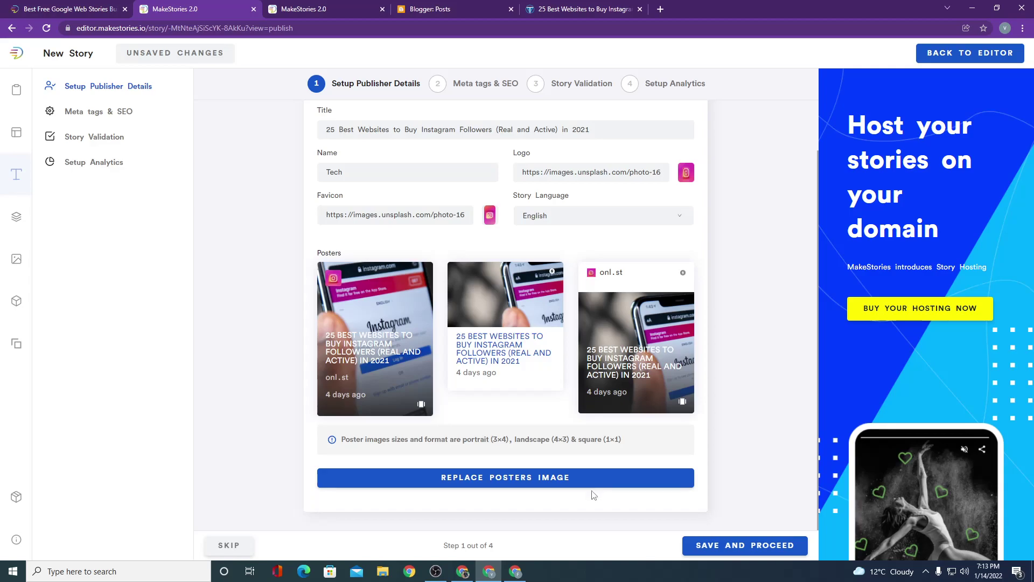
pyautogui.click(750, 543)
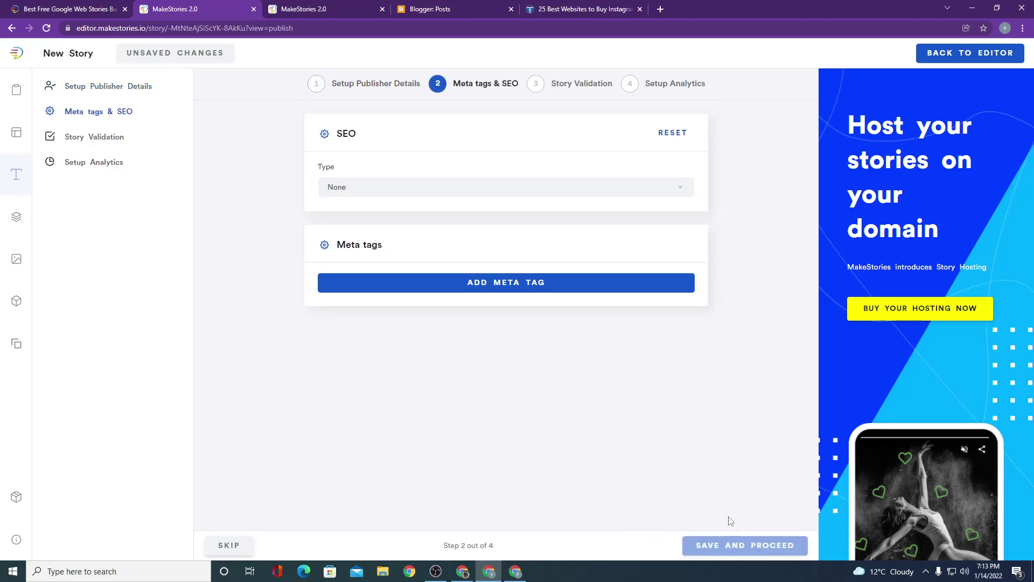
# - Set the SEO type of the story to Article
pyautogui.click(419, 188)
pyautogui.scroll(-1, 425, 246)
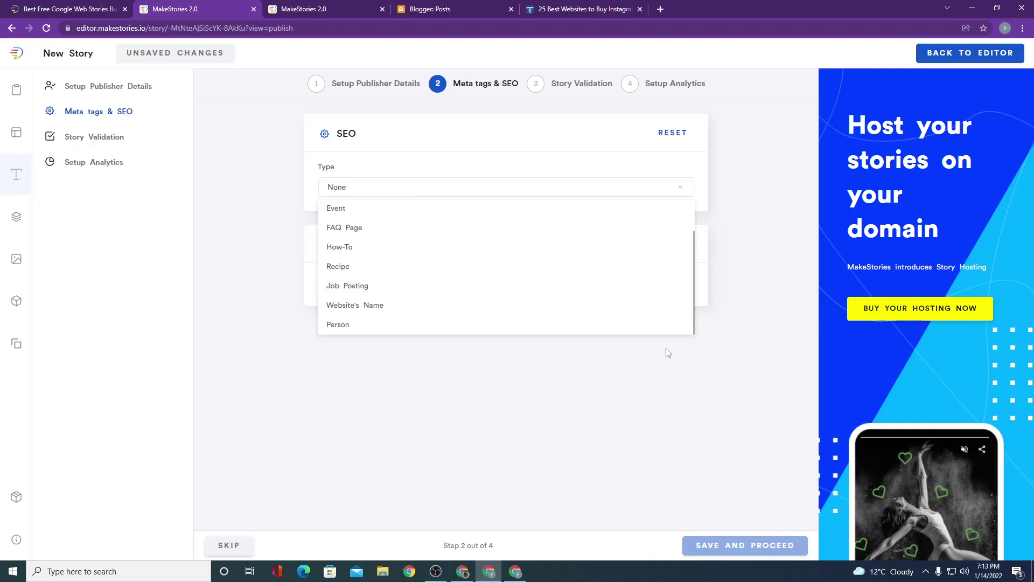
pyautogui.scroll(2, 485, 277)
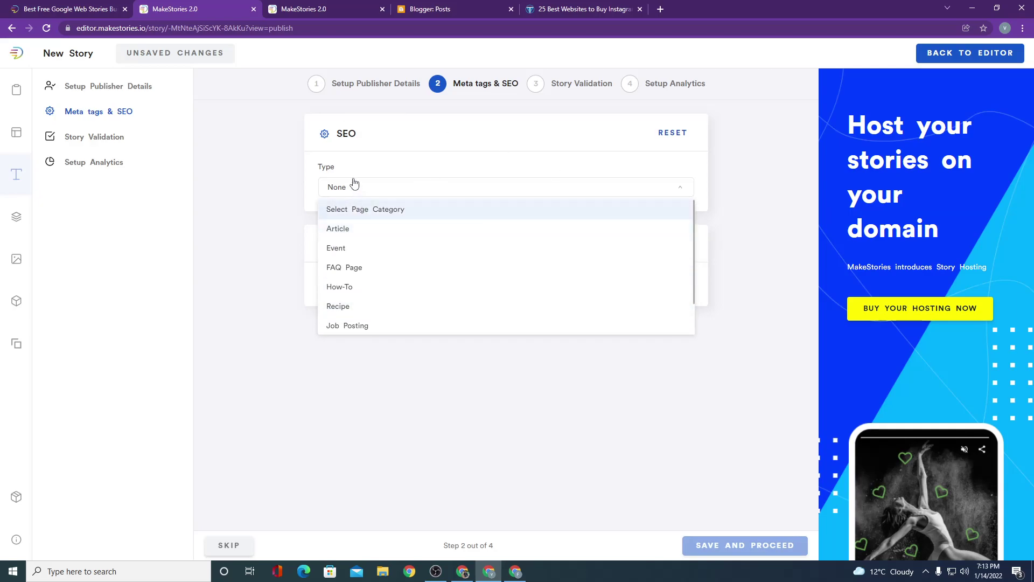
pyautogui.scroll(-1, 365, 235)
pyautogui.scroll(-2, 365, 234)
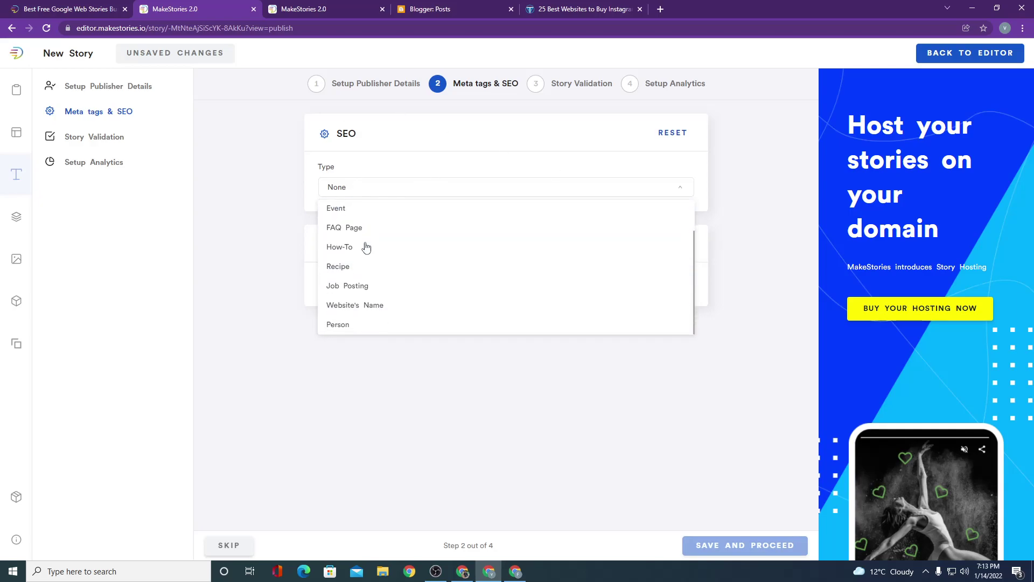
pyautogui.scroll(3, 370, 289)
pyautogui.click(354, 236)
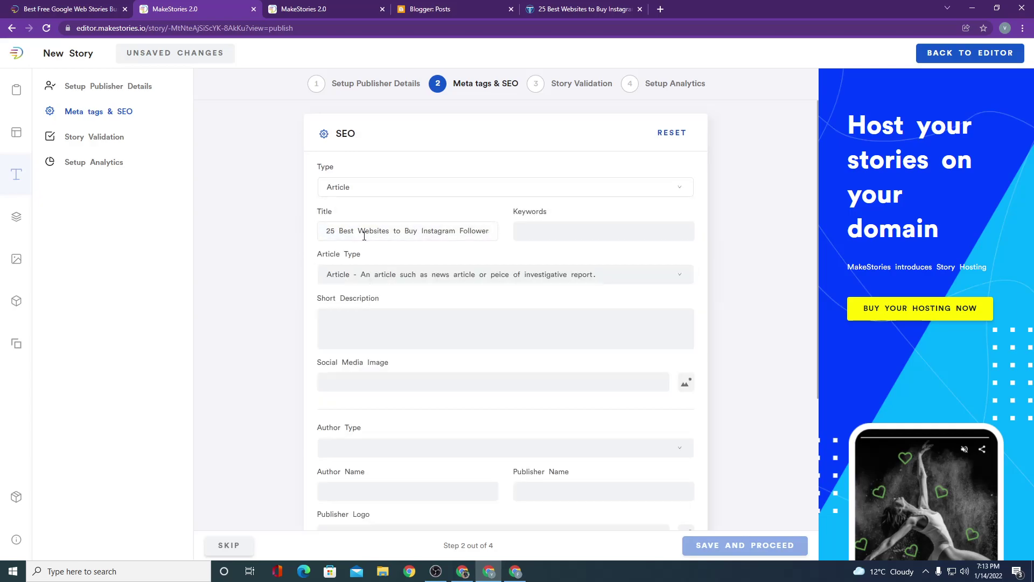
# - Enter the SEO keywords "instagram followers, instagram, intsgram likes, best instagram,"
pyautogui.click(566, 233)
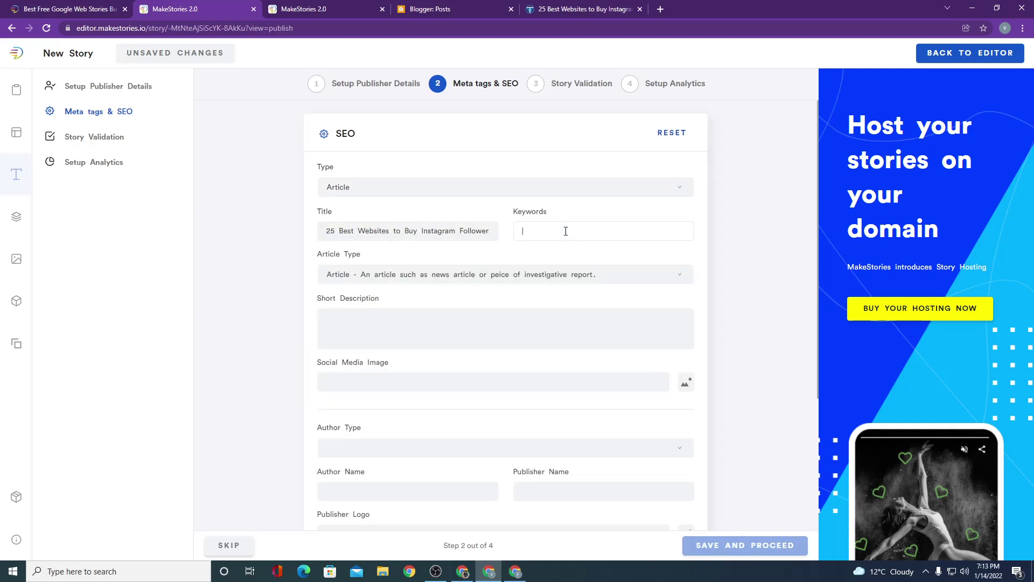
pyautogui.click(437, 9)
pyautogui.click(291, 8)
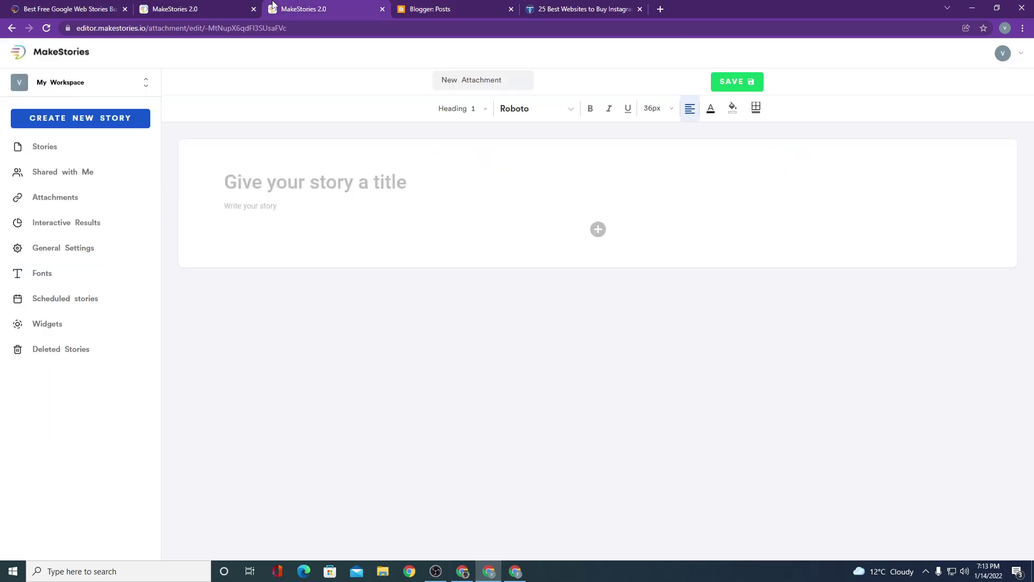
pyautogui.click(233, 5)
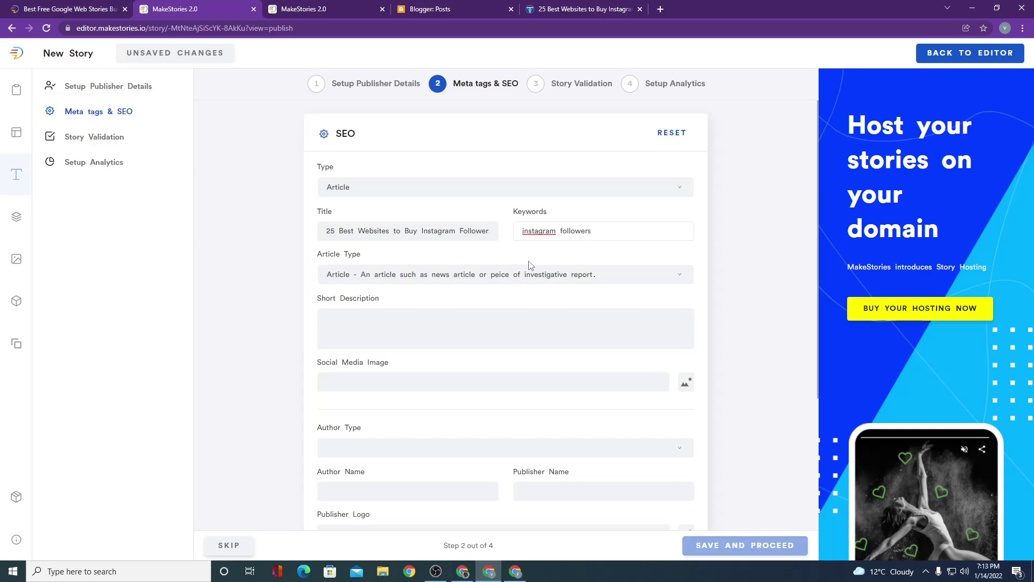
pyautogui.write('tagram, in')
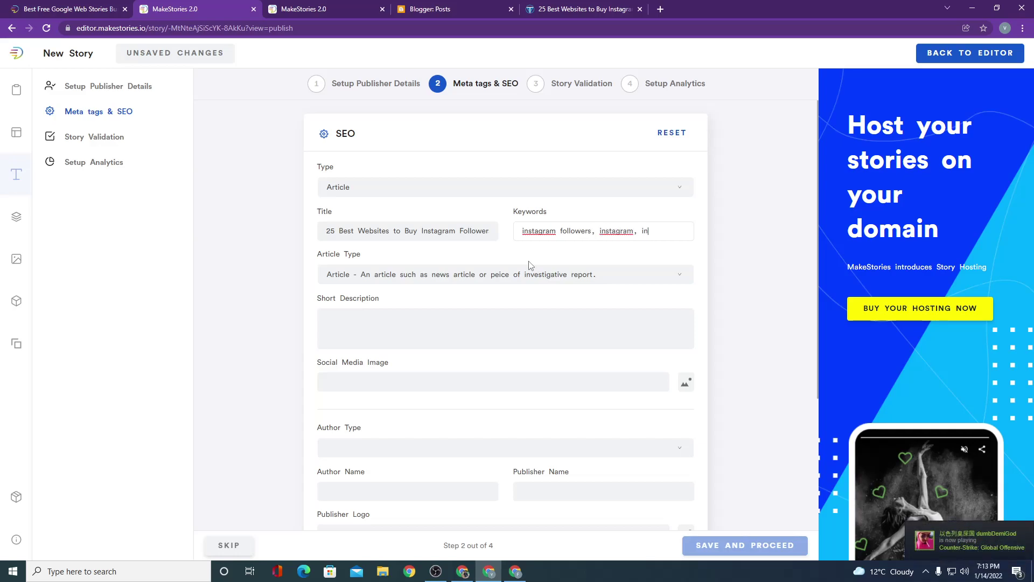
pyautogui.write('tsgram like')
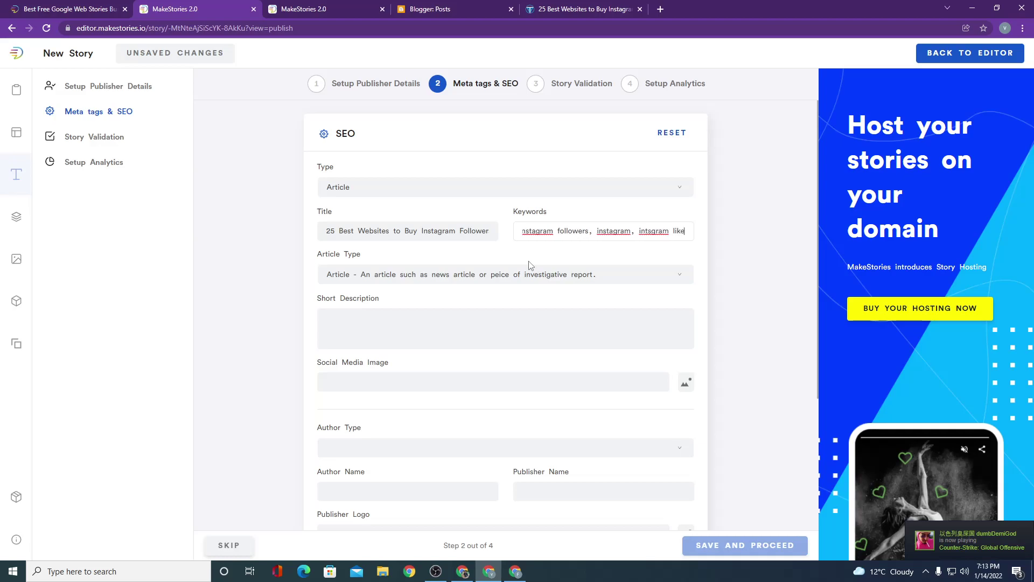
pyautogui.write('s, best ')
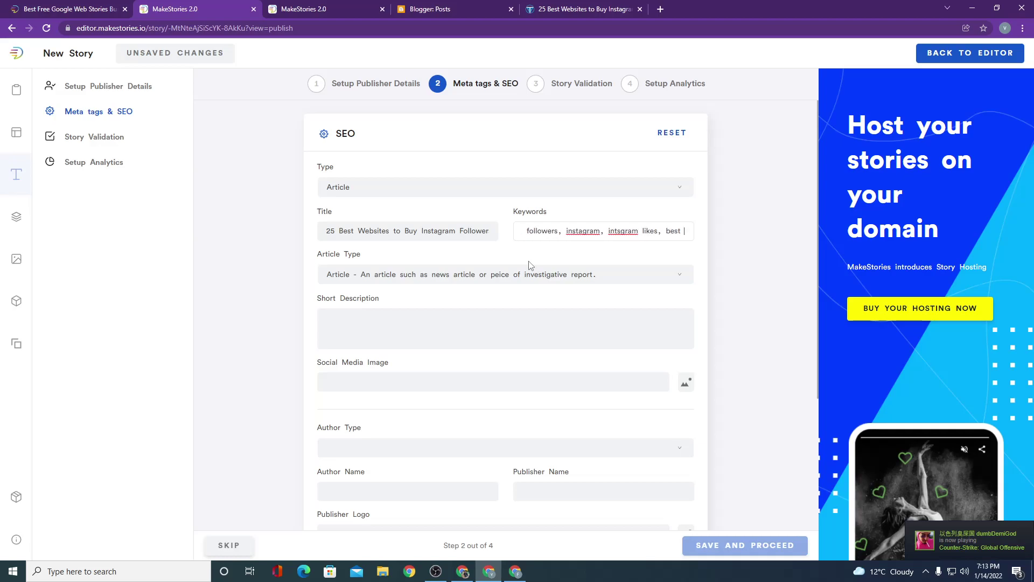
pyautogui.write('instagram,')
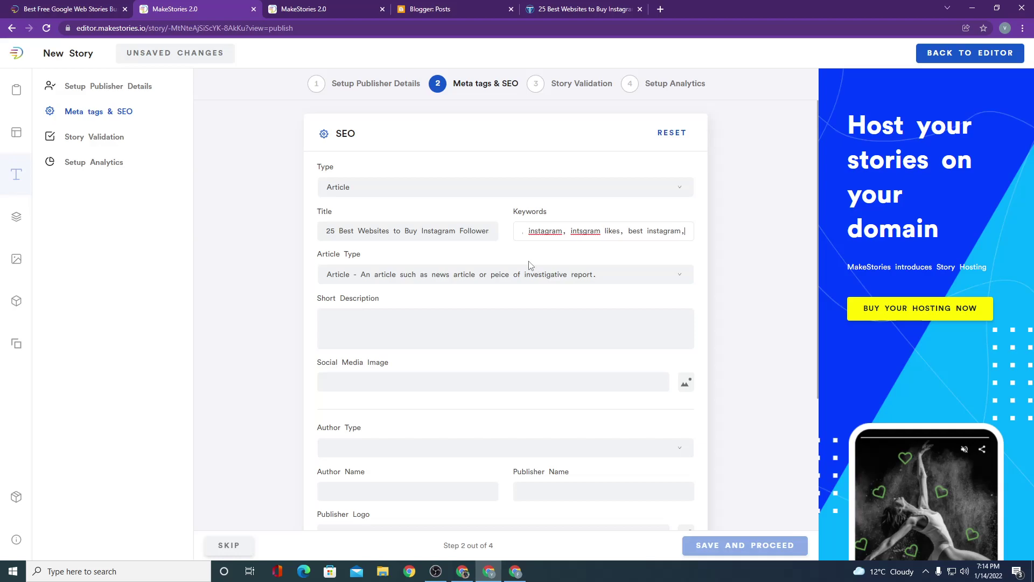
# - Switch to Blogger and check the Instagram followers and software engineering posts for a search description to use as the Short Description
pyautogui.click(470, 323)
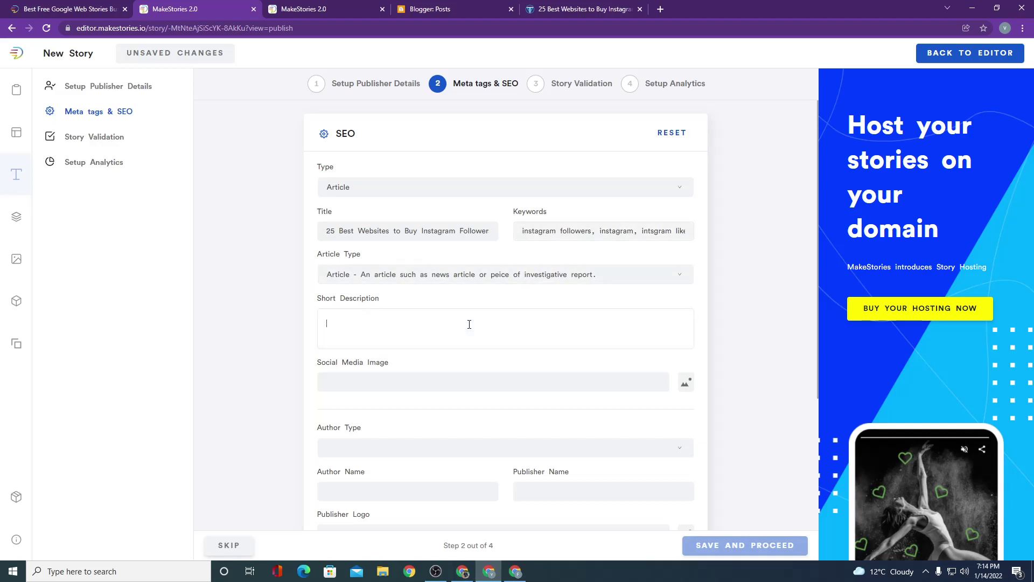
pyautogui.click(345, 8)
pyautogui.click(453, 8)
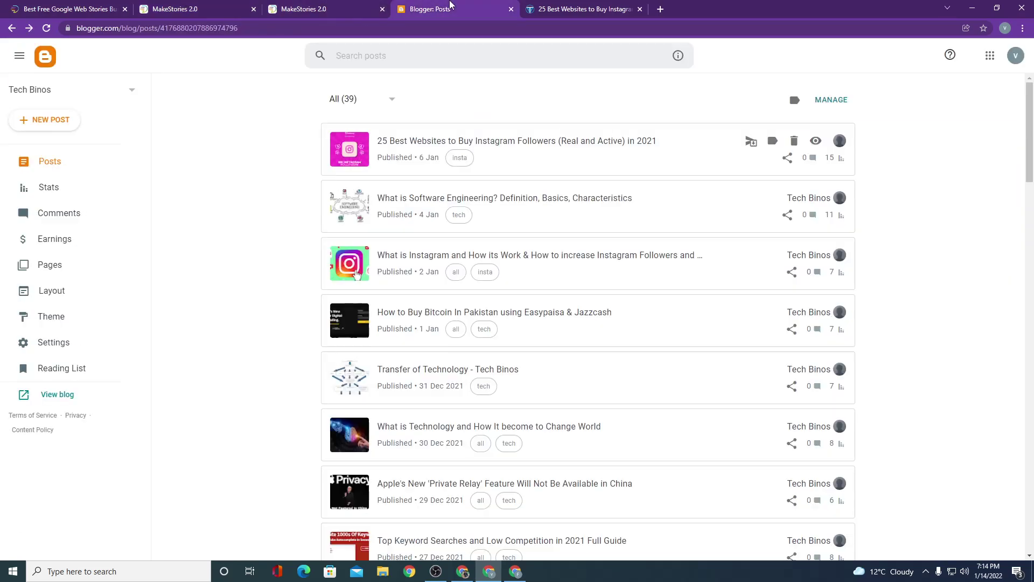
pyautogui.click(487, 163)
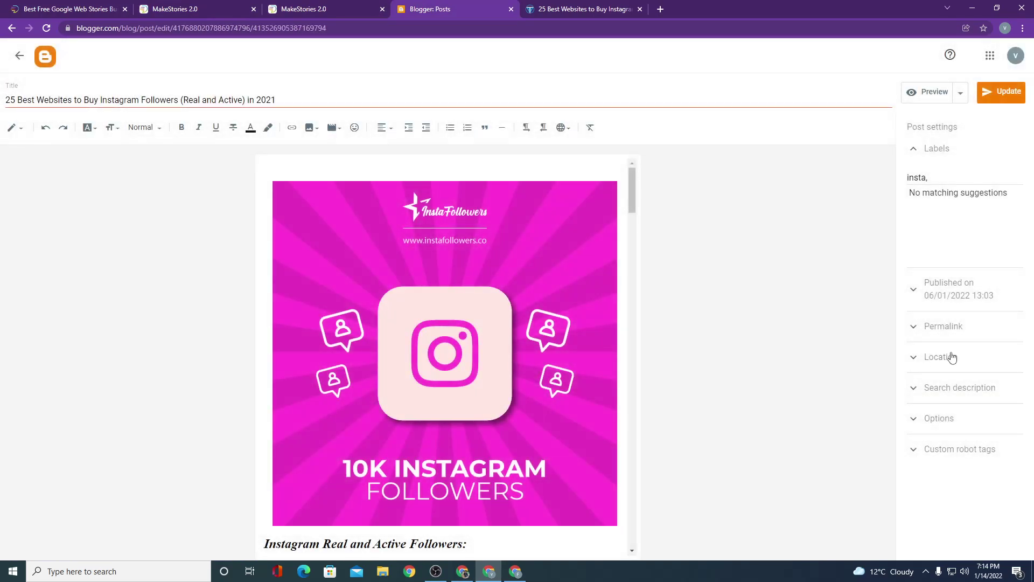
pyautogui.click(947, 389)
pyautogui.click(955, 323)
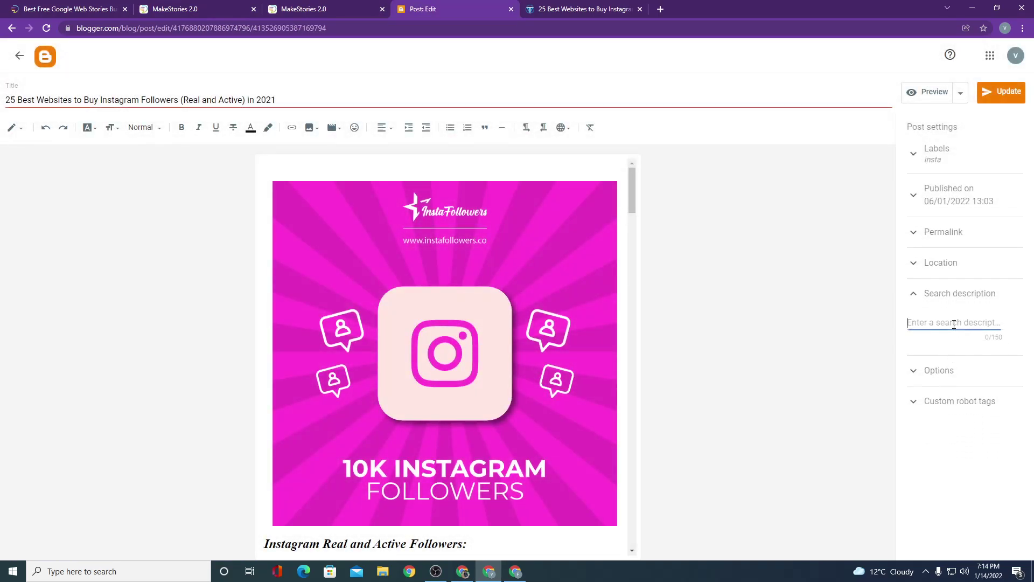
pyautogui.click(19, 55)
pyautogui.click(507, 216)
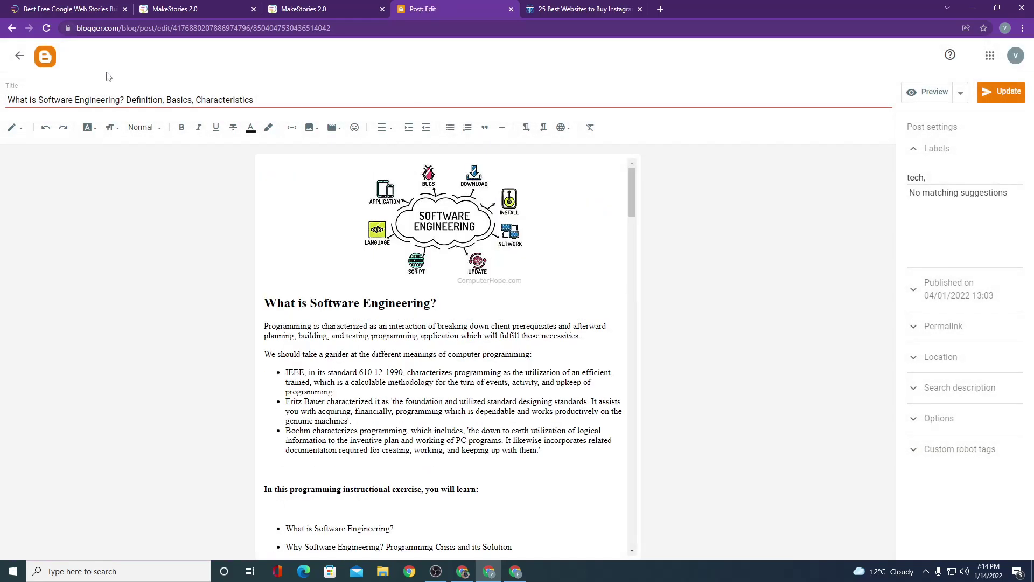
pyautogui.click(12, 52)
# - Copy the blog post's first paragraph under "Instagram Real and Active Followers:" into the story's Short Description
pyautogui.click(194, 9)
pyautogui.click(323, 9)
pyautogui.click(579, 9)
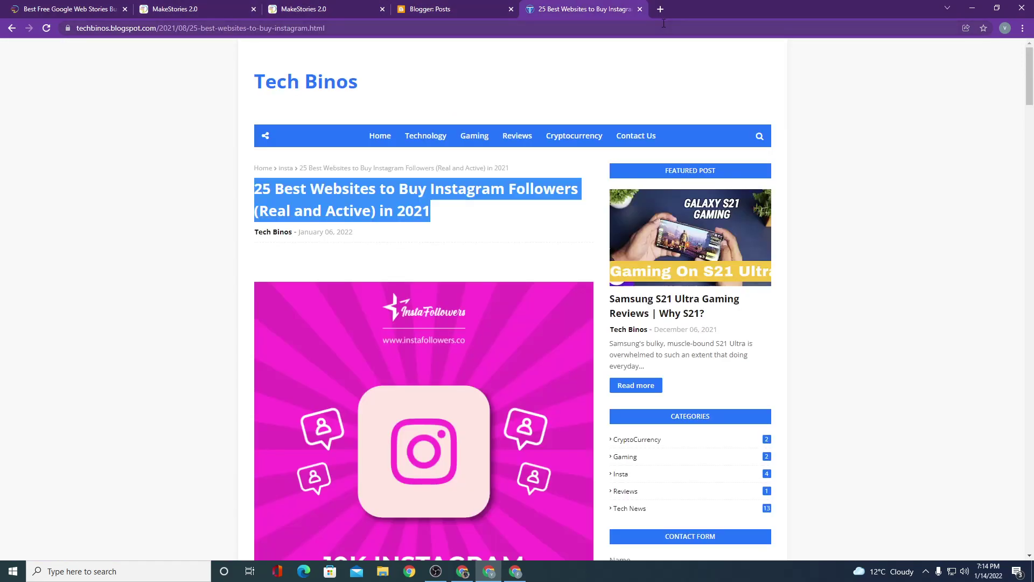
pyautogui.scroll(-7, 377, 302)
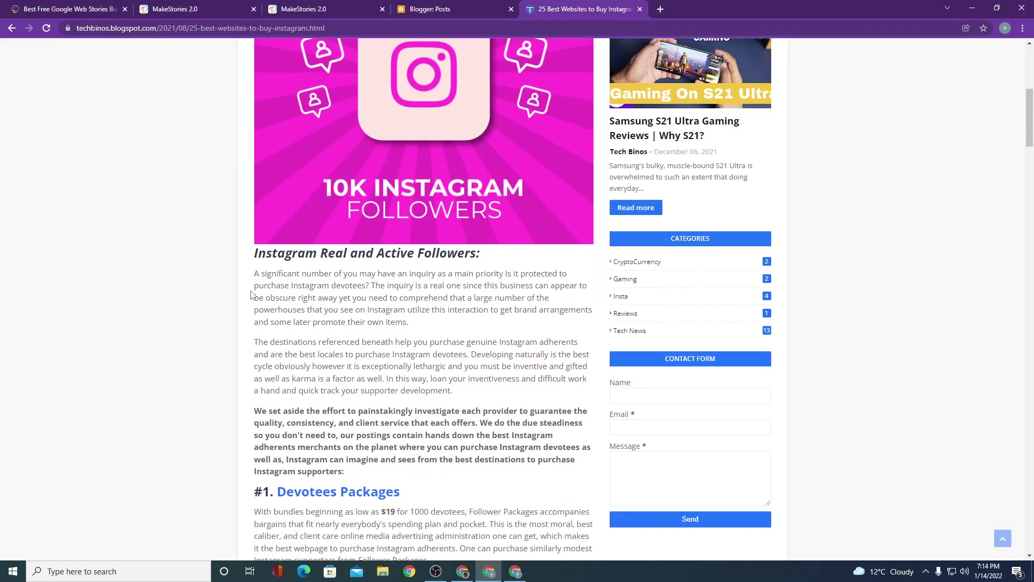
pyautogui.moveTo(256, 273); pyautogui.dragTo(455, 326)
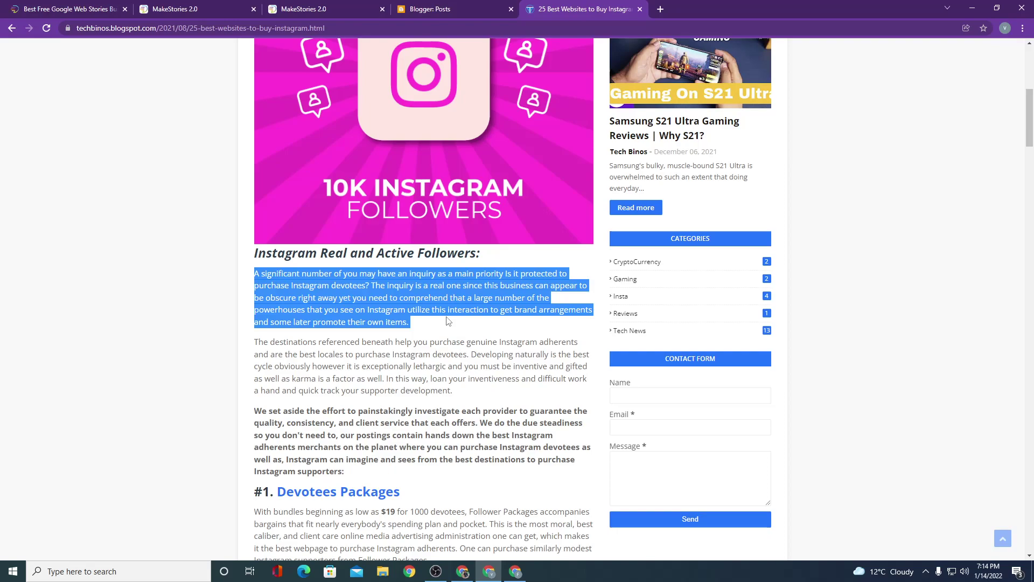
pyautogui.click(277, 8)
pyautogui.click(219, 8)
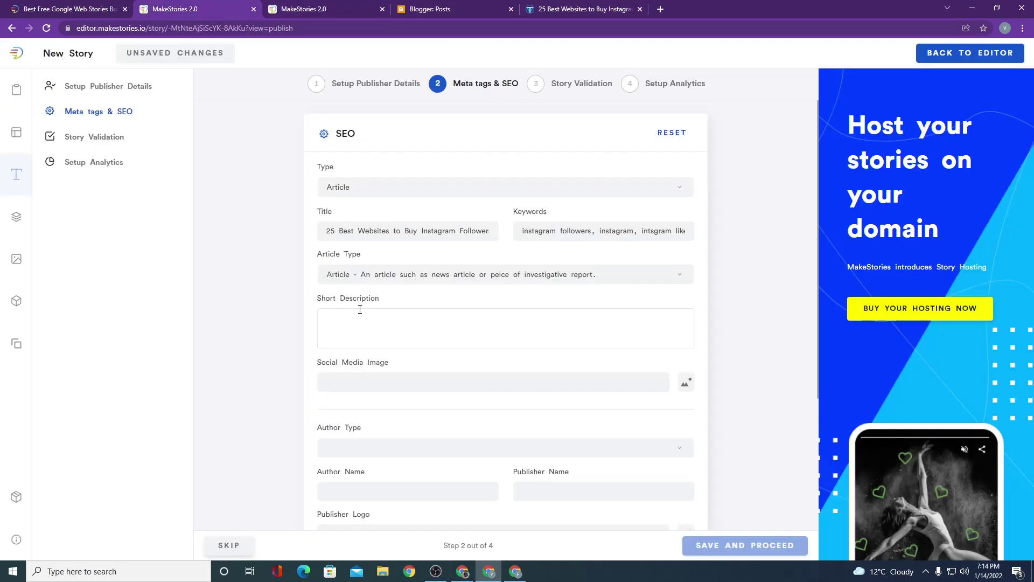
pyautogui.hotkey('ctrl', 'v')
pyautogui.scroll(-1, 402, 369)
pyautogui.click(414, 323)
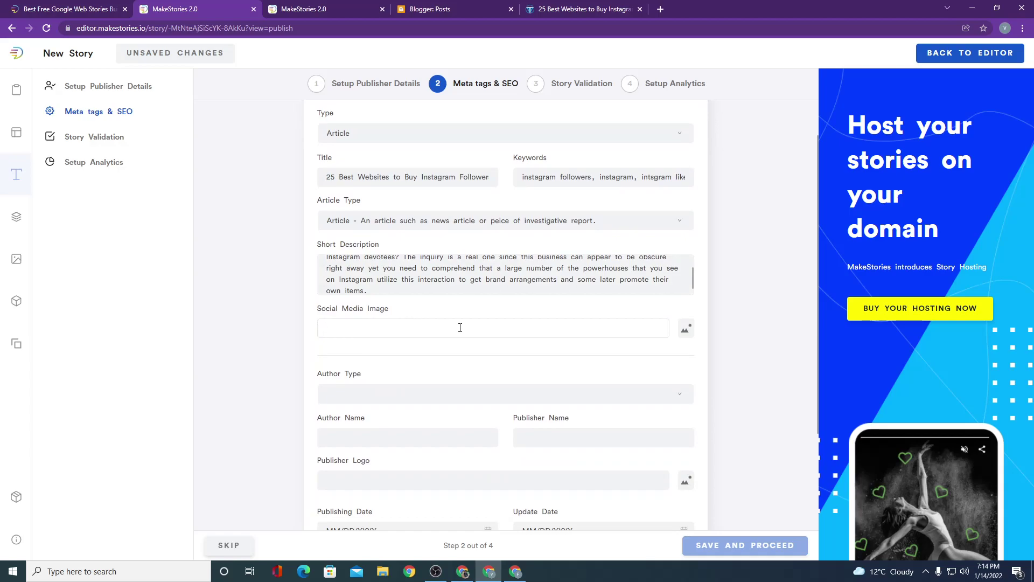
pyautogui.scroll(-4, 468, 337)
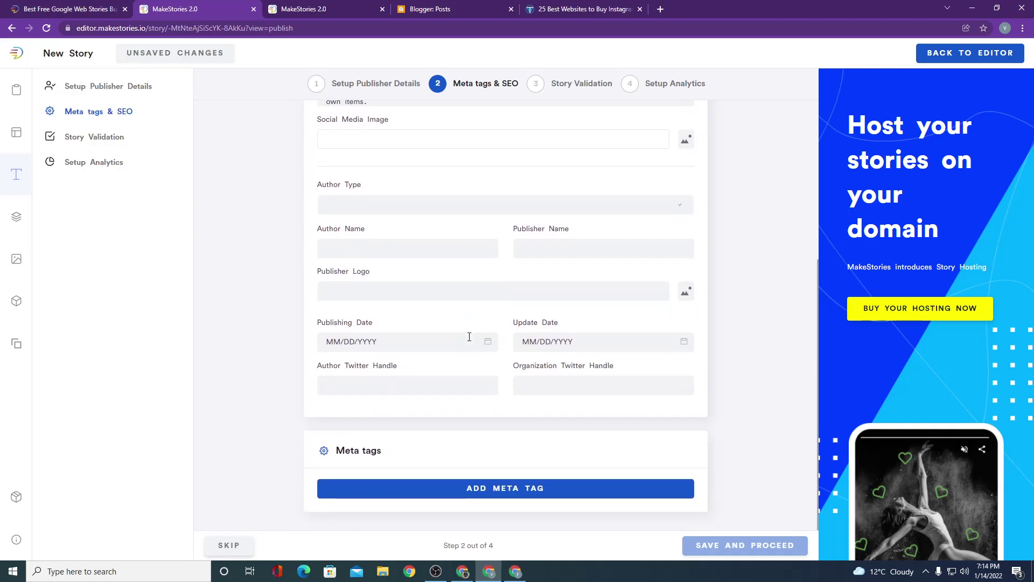
# - Set the Author Type to Person and fill in the author's name and the publisher's name
pyautogui.click(397, 205)
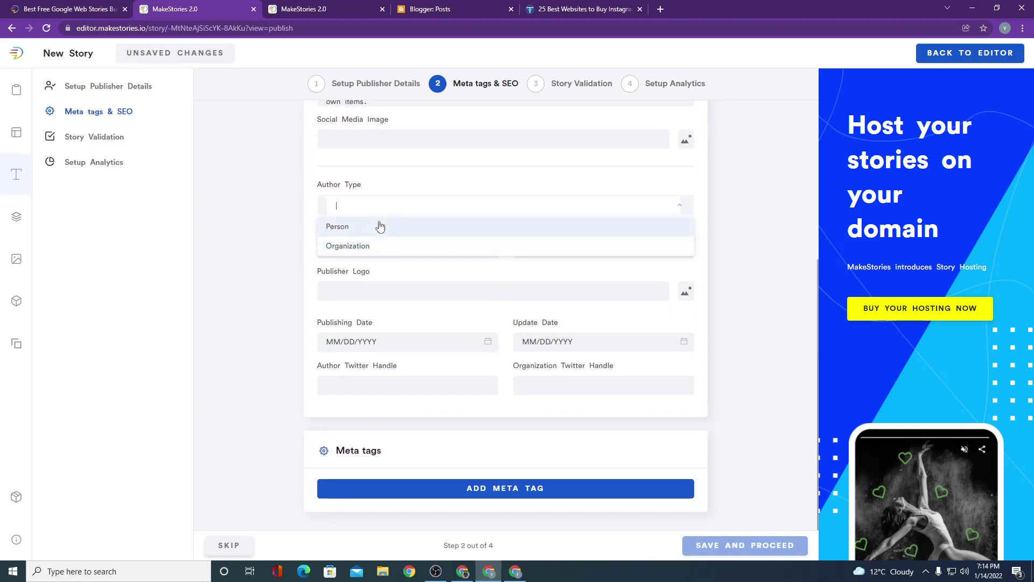
pyautogui.click(380, 226)
pyautogui.click(388, 251)
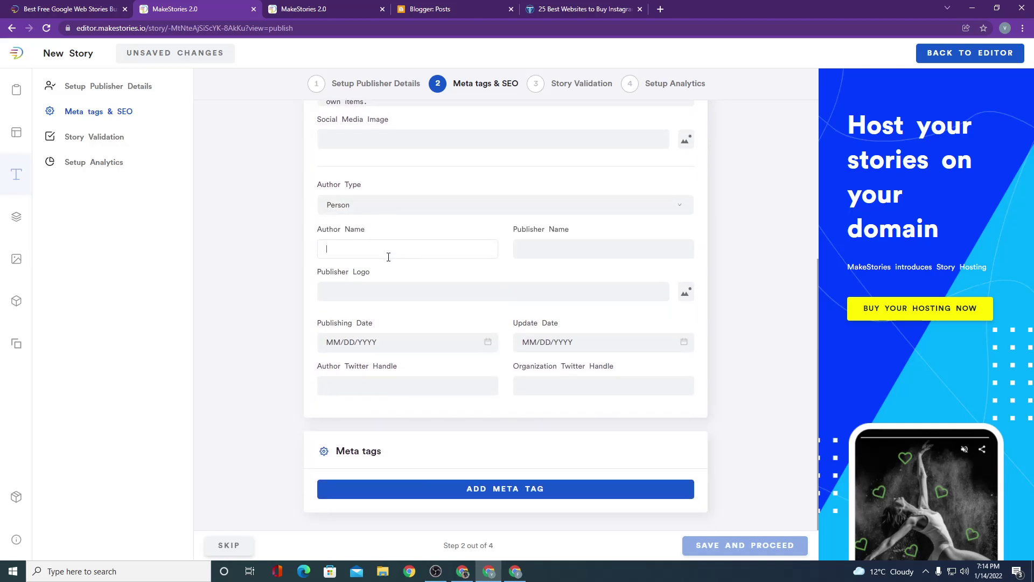
pyautogui.write('anas')
pyautogui.click(558, 248)
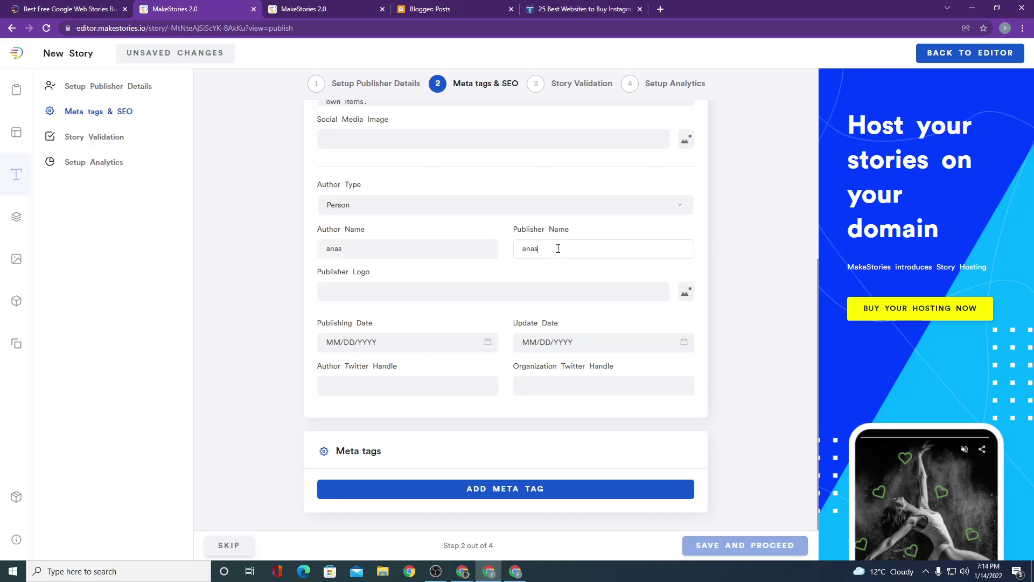
pyautogui.click(520, 489)
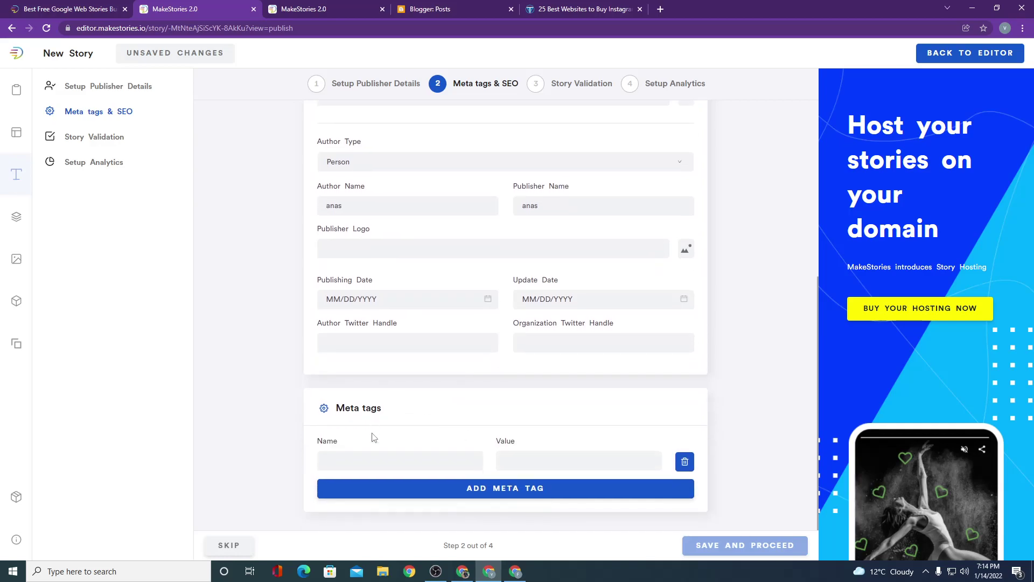
pyautogui.click(555, 465)
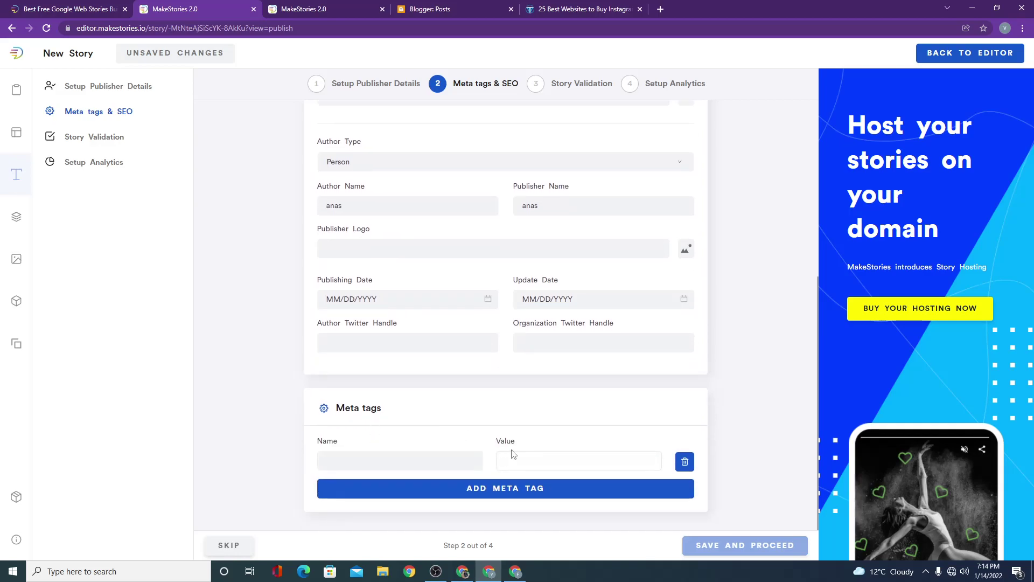
pyautogui.click(414, 458)
pyautogui.click(685, 464)
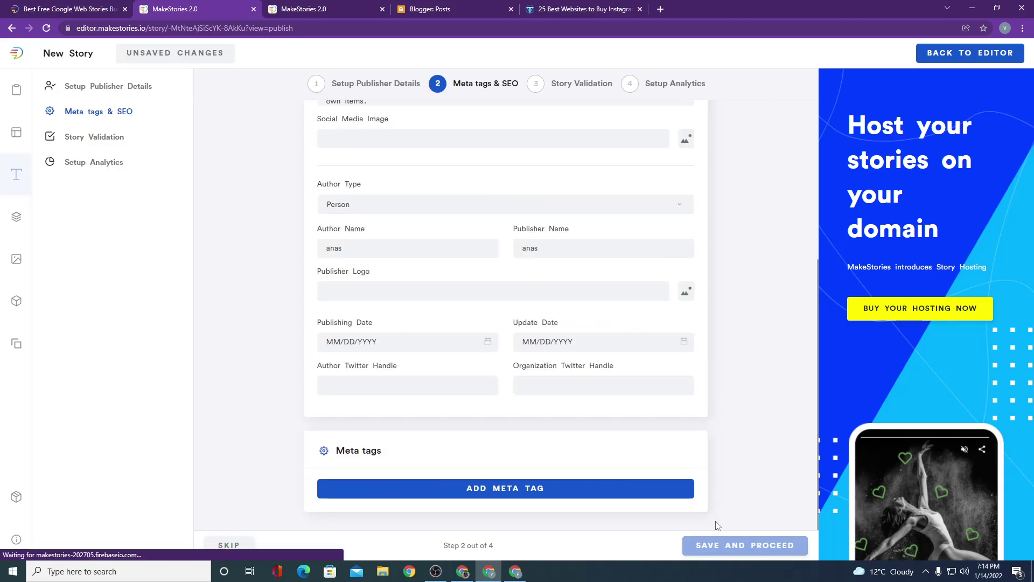
# - Add a meta tag named "instgarm" with the value 1, plus a second, empty meta tag row
pyautogui.click(566, 478)
pyautogui.click(400, 490)
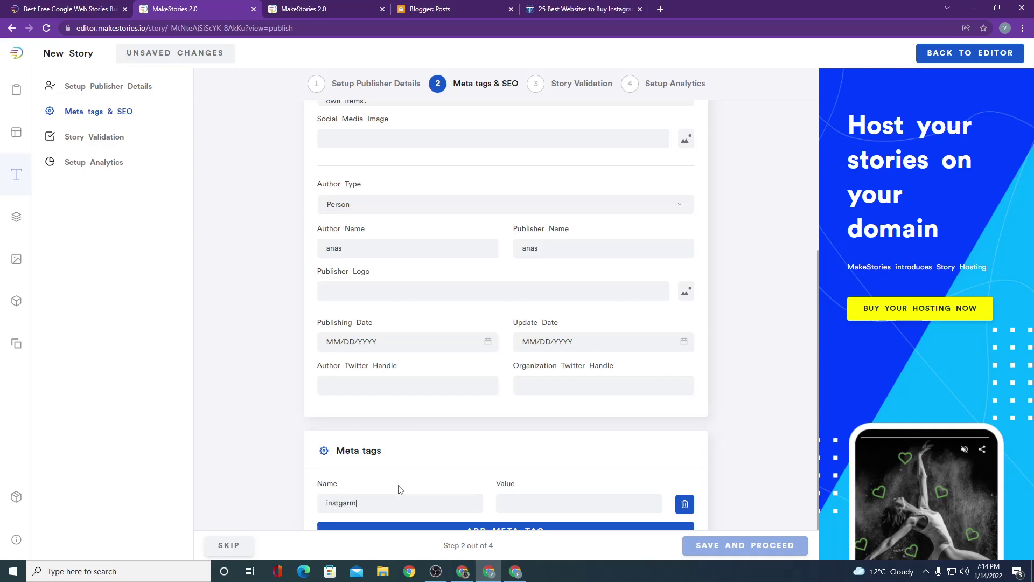
pyautogui.scroll(-1, 400, 490)
pyautogui.click(568, 456)
pyautogui.write('1')
pyautogui.click(617, 489)
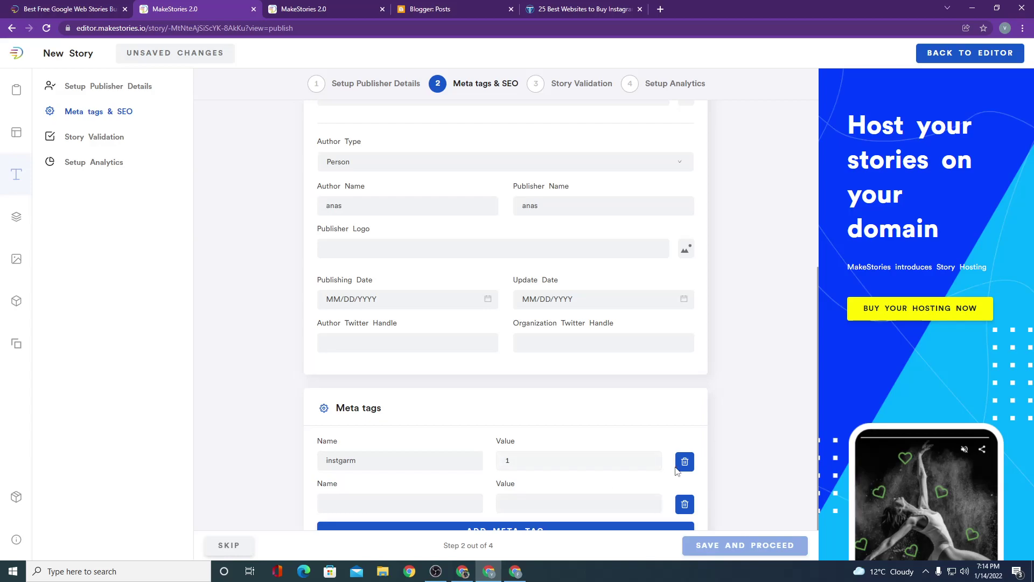
pyautogui.scroll(-1, 593, 512)
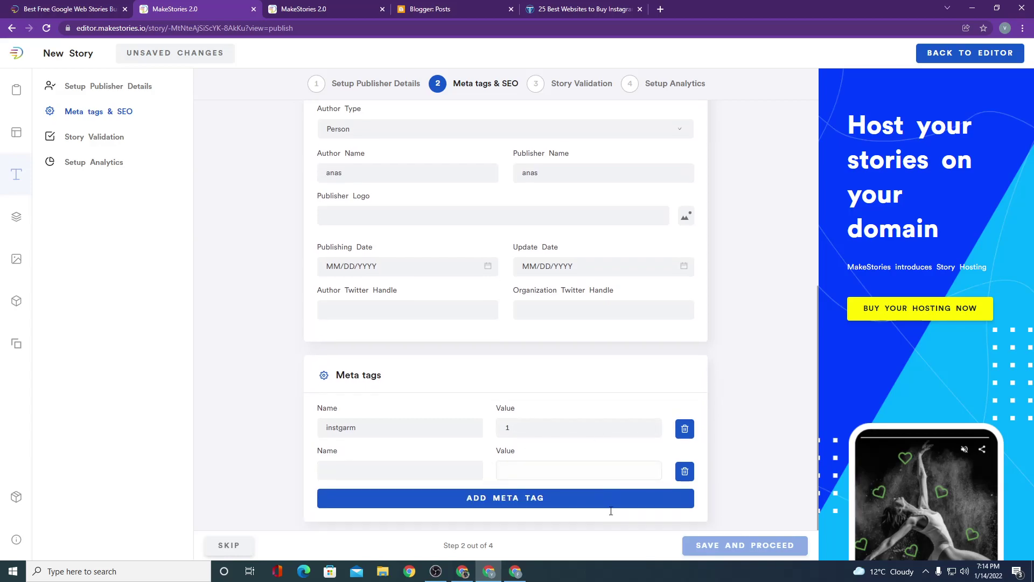
# - Set the Publisher Logo to the free Instagram image of a hand holding a phone over a wooden desk
pyautogui.scroll(6, 635, 439)
pyautogui.scroll(-4, 635, 435)
pyautogui.click(387, 316)
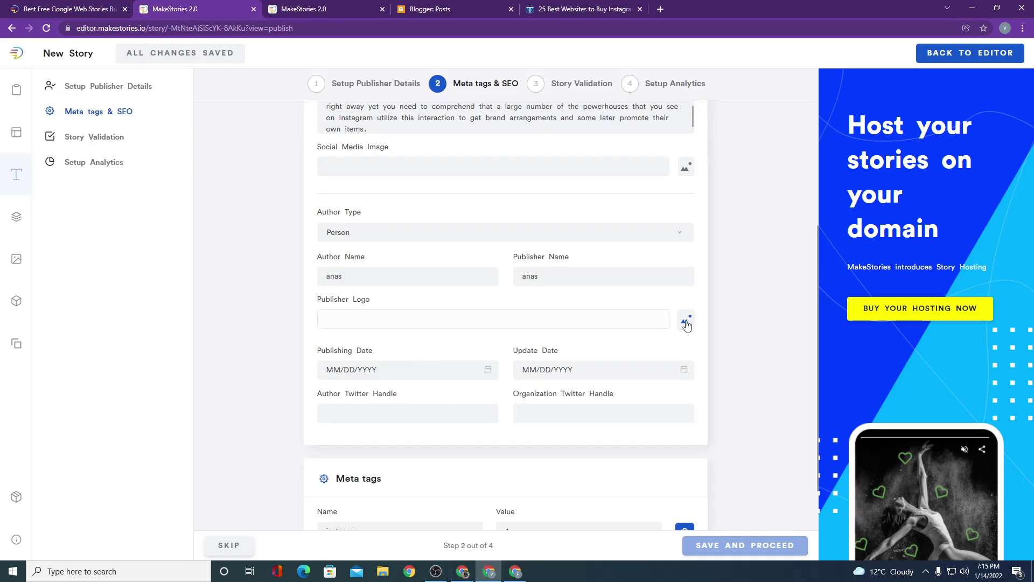
pyautogui.click(686, 319)
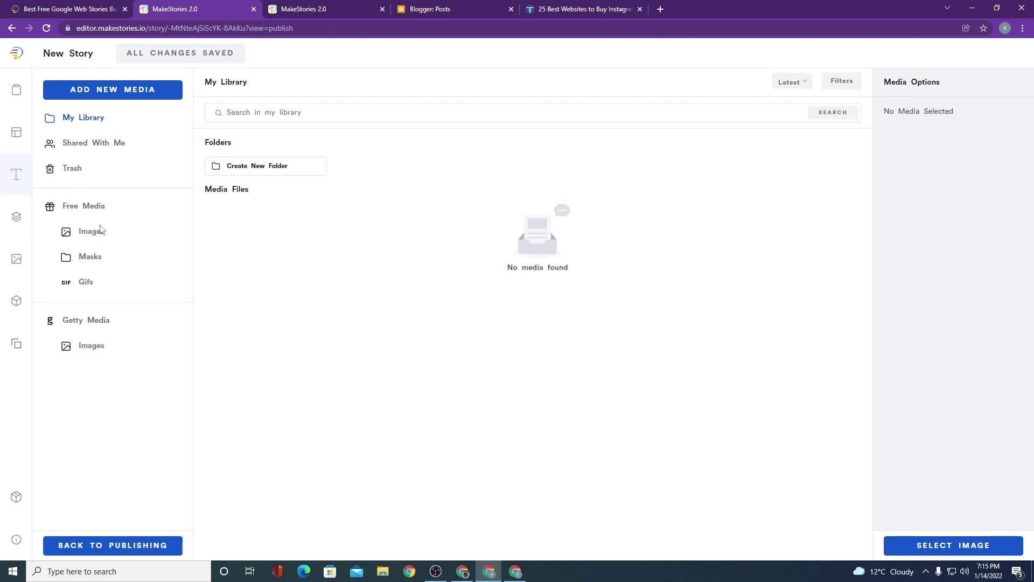
pyautogui.click(440, 571)
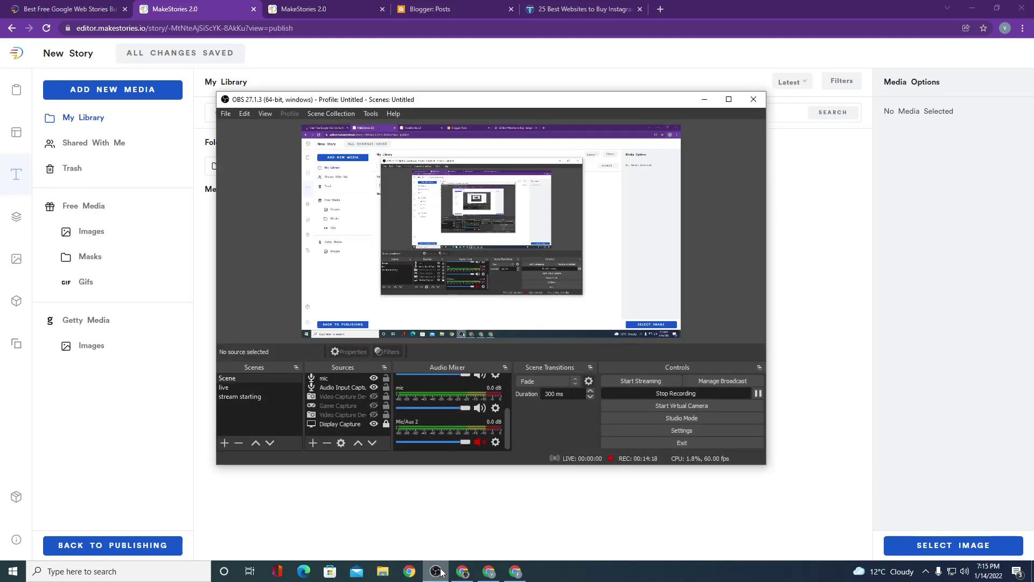
pyautogui.click(441, 571)
pyautogui.click(111, 233)
pyautogui.click(686, 176)
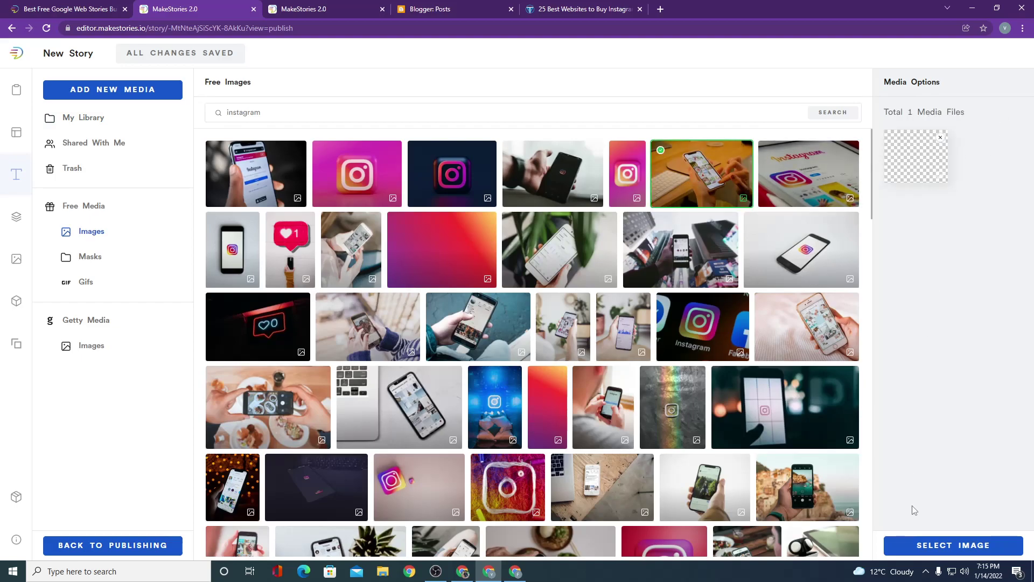
pyautogui.click(951, 545)
pyautogui.scroll(-3, 625, 397)
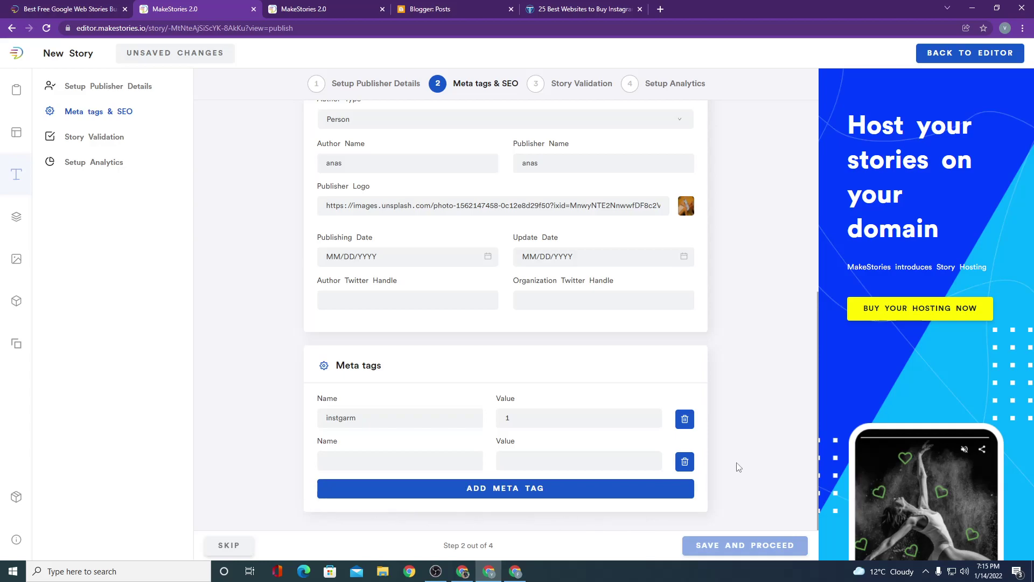
pyautogui.click(243, 546)
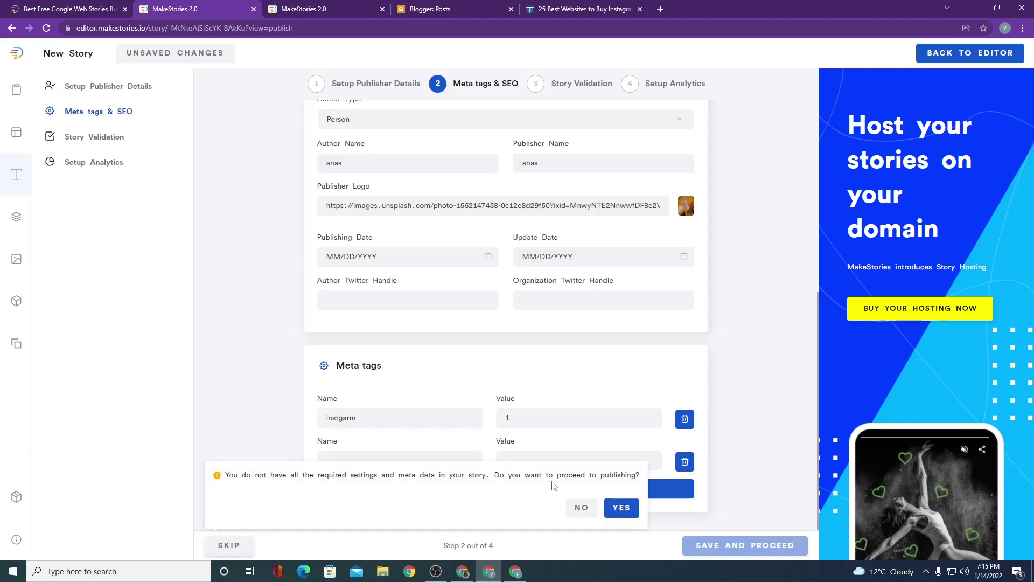
pyautogui.moveTo(582, 480); pyautogui.dragTo(618, 479)
pyautogui.click(582, 508)
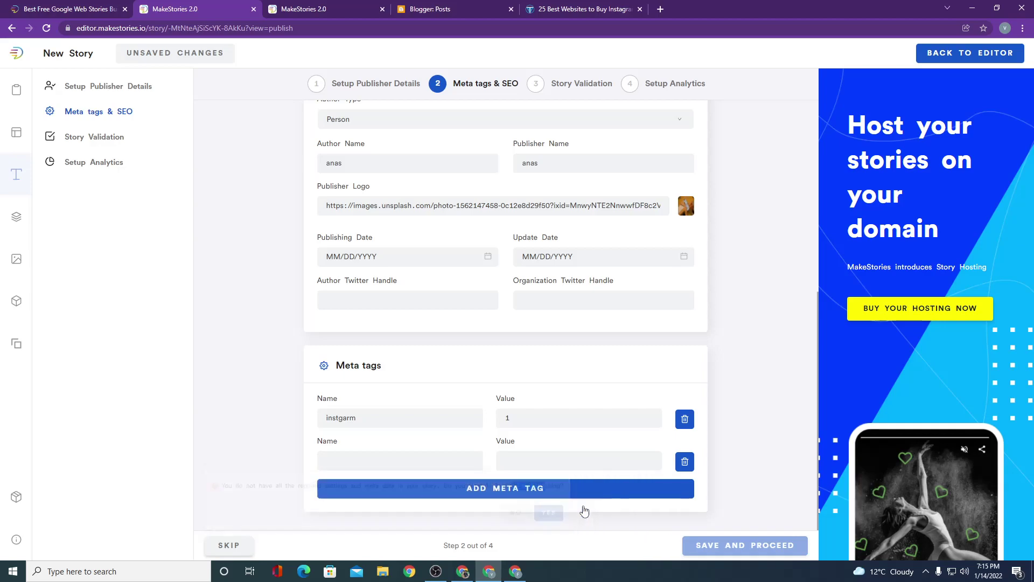
# - Delete the empty second meta tag row
pyautogui.click(685, 462)
pyautogui.scroll(5, 685, 473)
pyautogui.scroll(-5, 654, 462)
pyautogui.scroll(5, 654, 452)
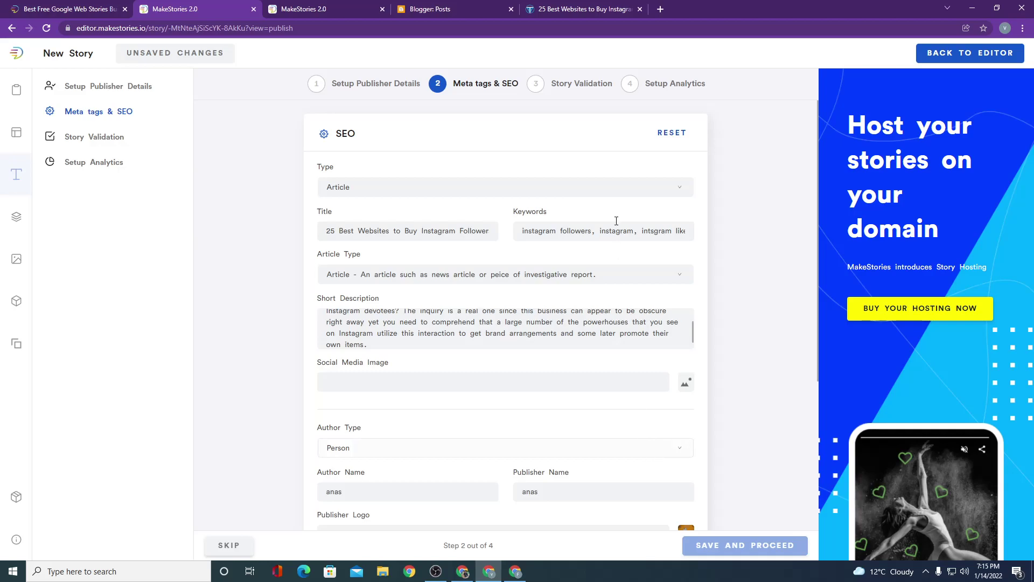
pyautogui.click(374, 194)
pyautogui.click(373, 195)
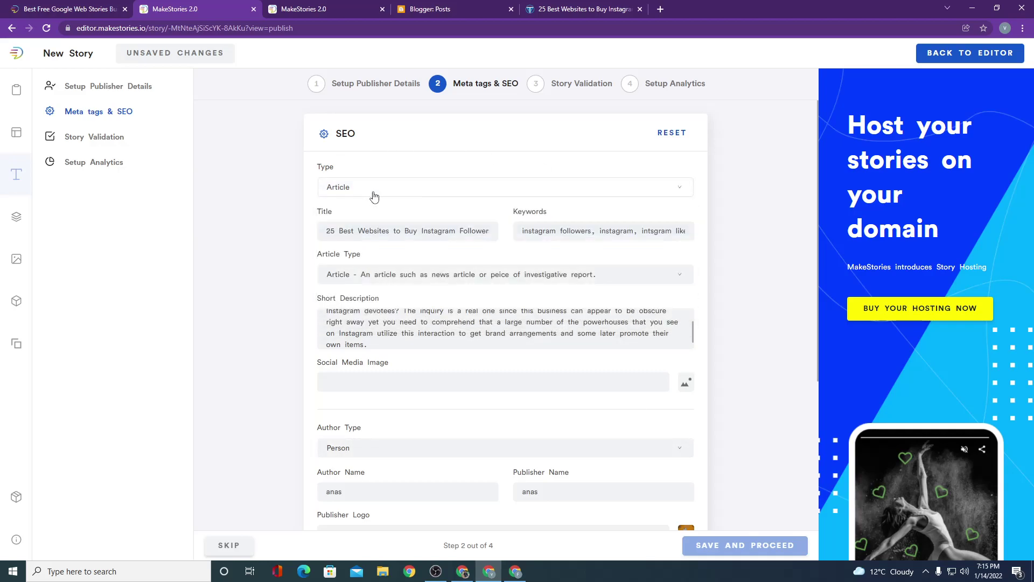
# - Use the free dark-background neon Instagram logo image as the Social Media Image, then save and proceed to Story Validation
pyautogui.click(462, 377)
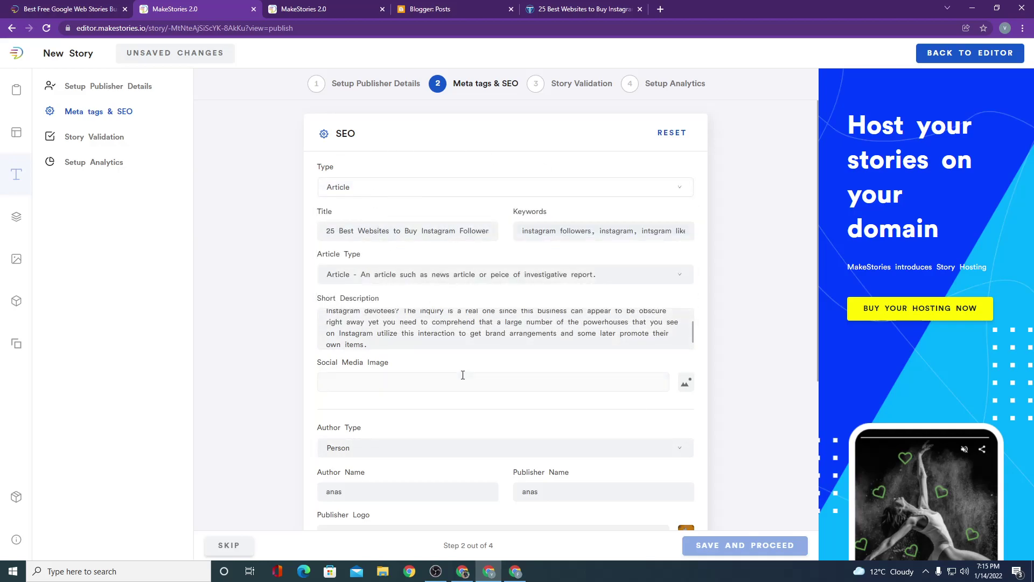
pyautogui.click(685, 383)
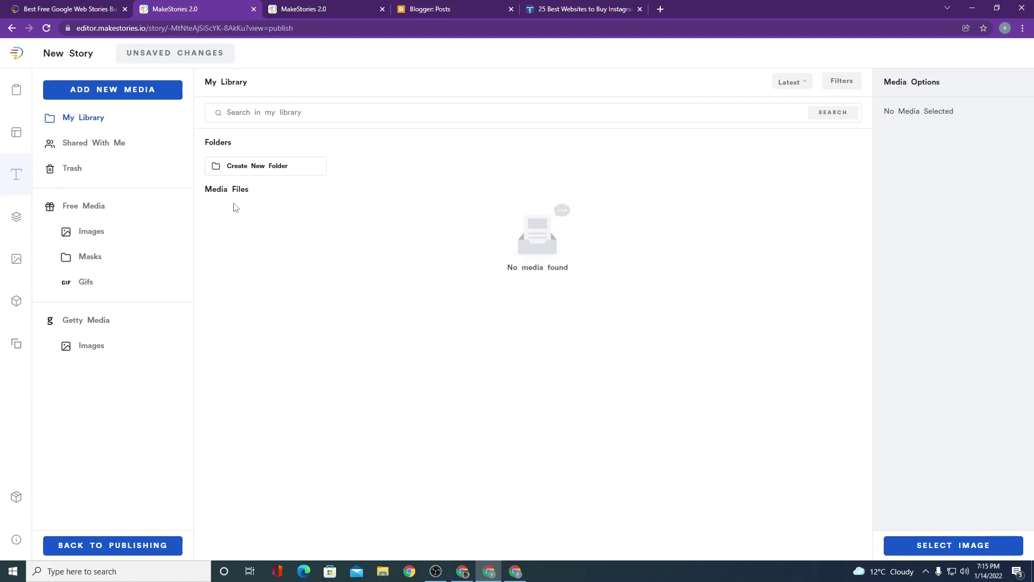
pyautogui.click(170, 232)
pyautogui.click(462, 173)
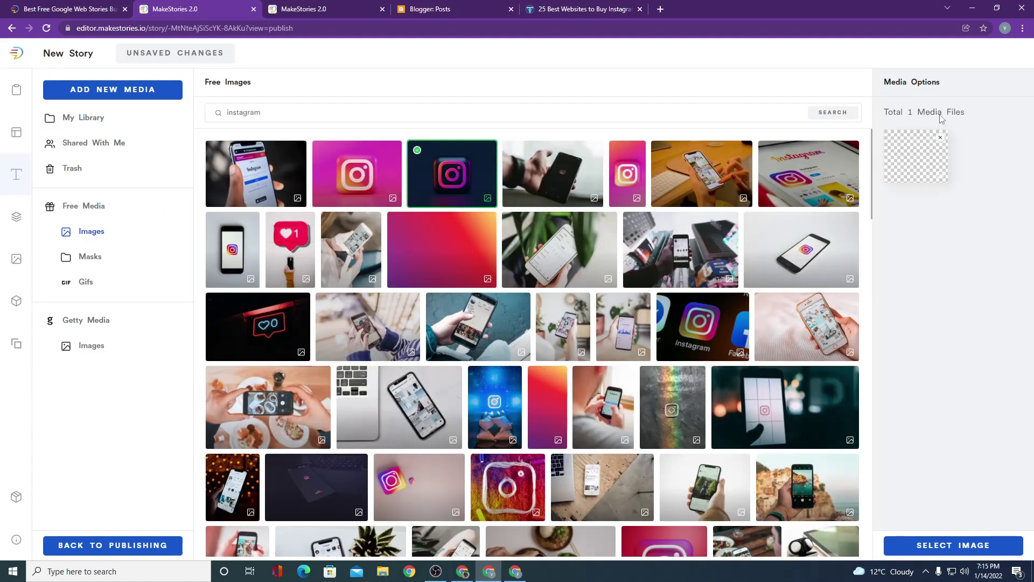
pyautogui.click(963, 544)
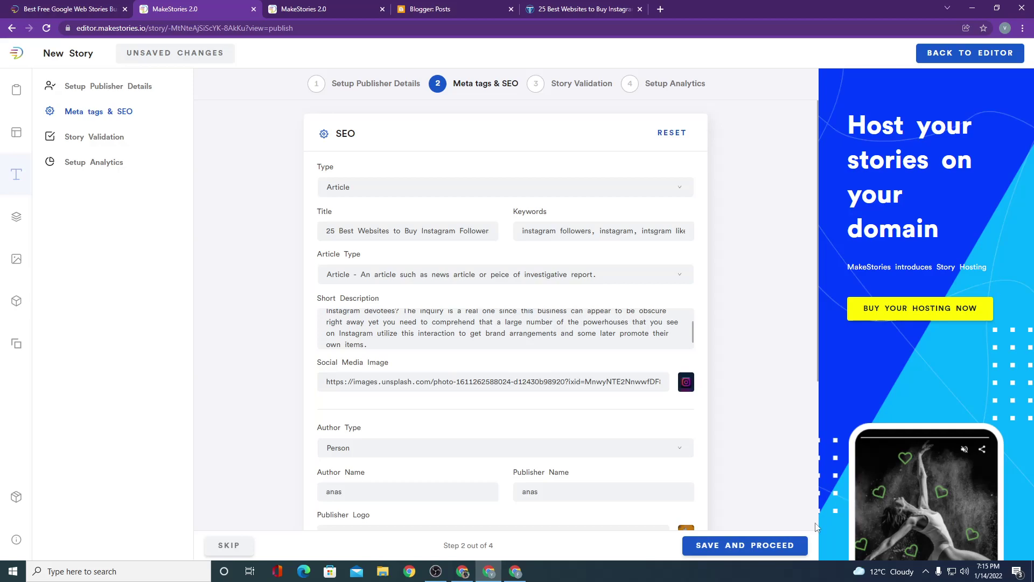
pyautogui.click(752, 546)
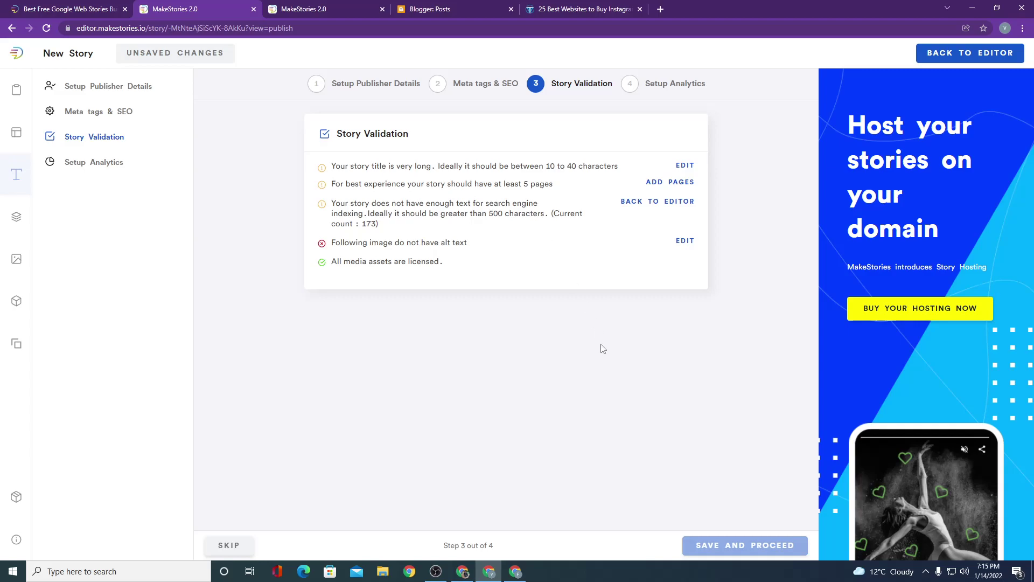
# - Return to the editor from the page-count validation item and add three blank pages after slide 2
pyautogui.click(669, 183)
pyautogui.click(597, 513)
pyautogui.click(599, 516)
pyautogui.click(599, 517)
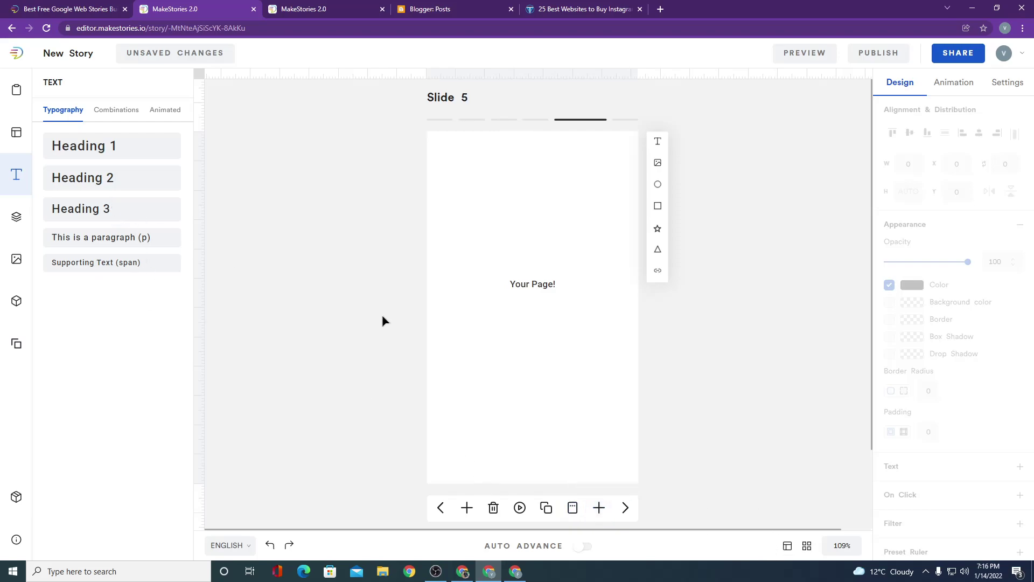
# - Insert a Heading 3 on slide 5 and a Heading 2 on each of slides 4 and 3
pyautogui.click(112, 207)
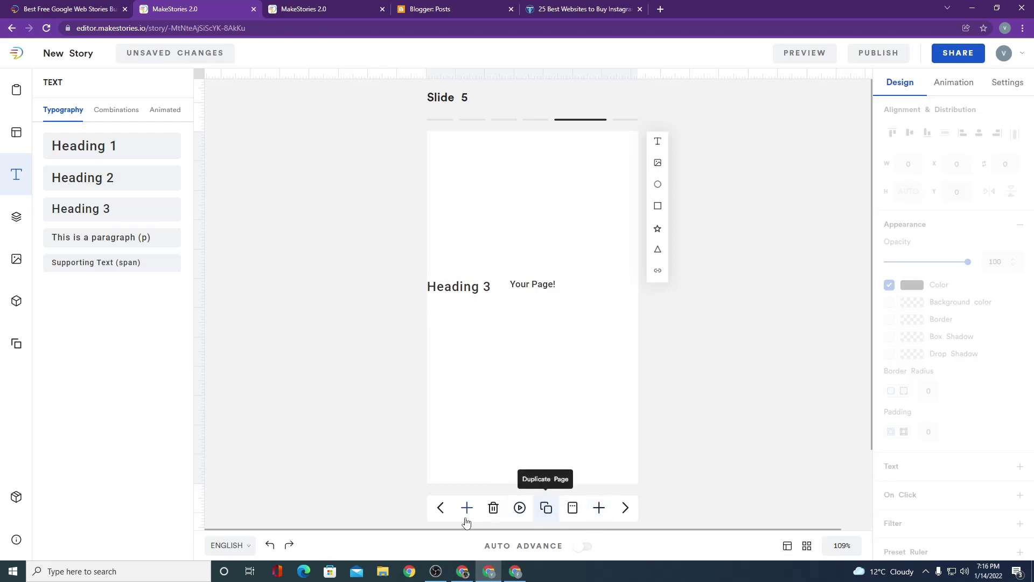
pyautogui.click(440, 508)
pyautogui.click(119, 185)
pyautogui.click(441, 508)
pyautogui.click(151, 186)
pyautogui.click(442, 509)
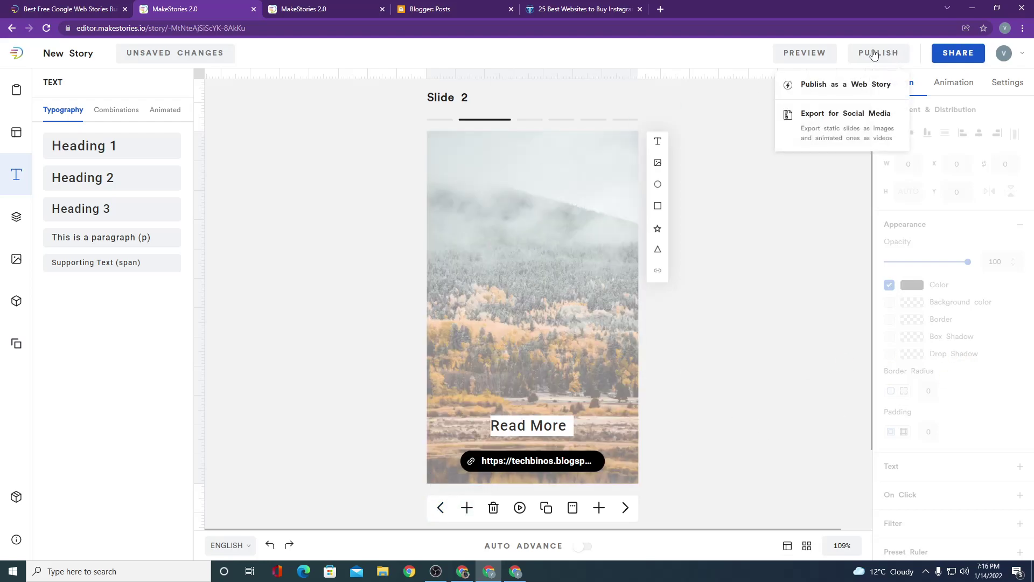
# - Reopen the web story publishing validation and remove "(Real and Active)" from the story title
pyautogui.moveTo(876, 56)
pyautogui.click(851, 84)
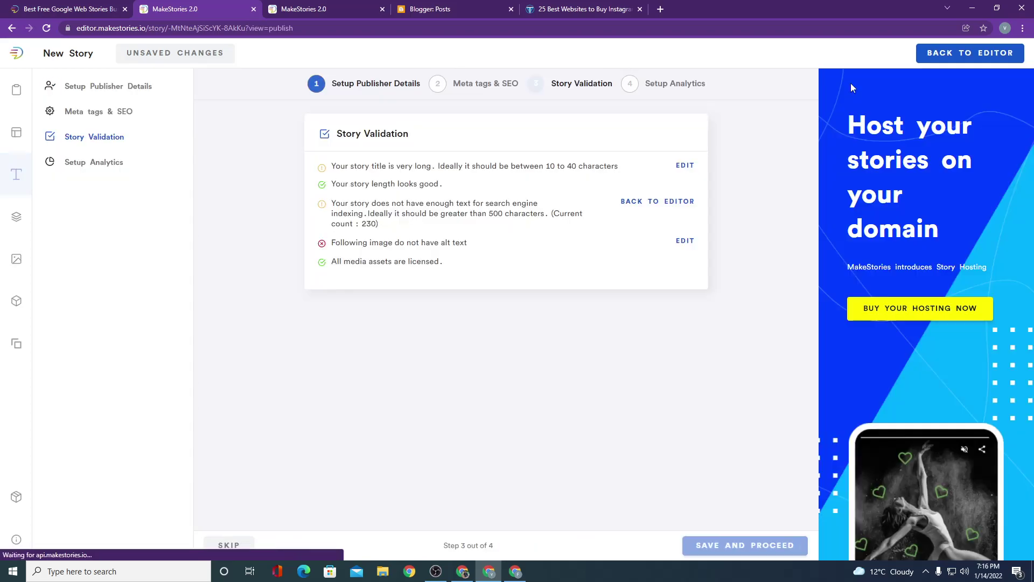
pyautogui.click(684, 165)
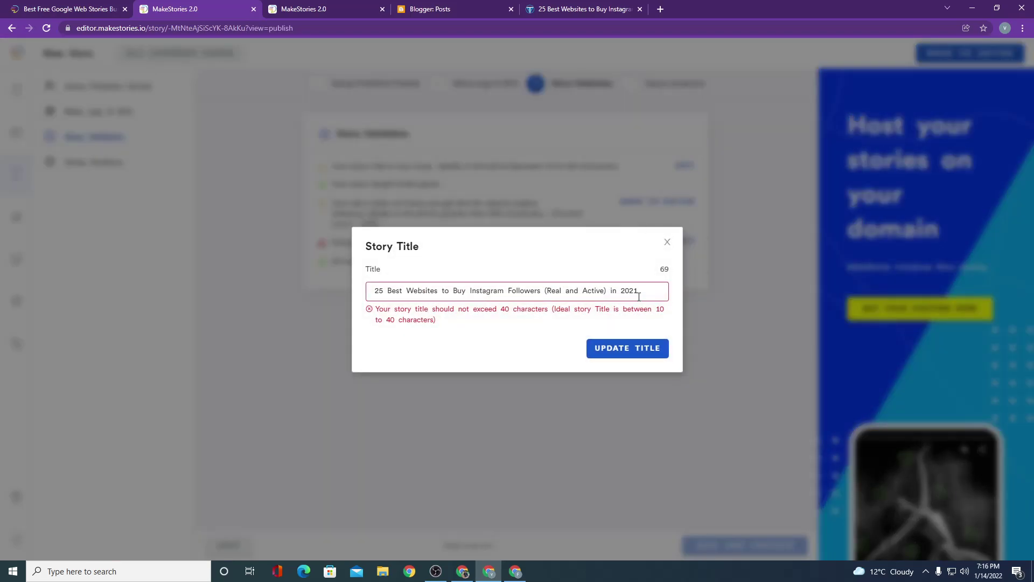
pyautogui.moveTo(609, 291); pyautogui.dragTo(540, 291)
pyautogui.press('BackSpace')
pyautogui.moveTo(612, 293); pyautogui.dragTo(545, 291)
pyautogui.press('BackSpace')
pyautogui.click(618, 347)
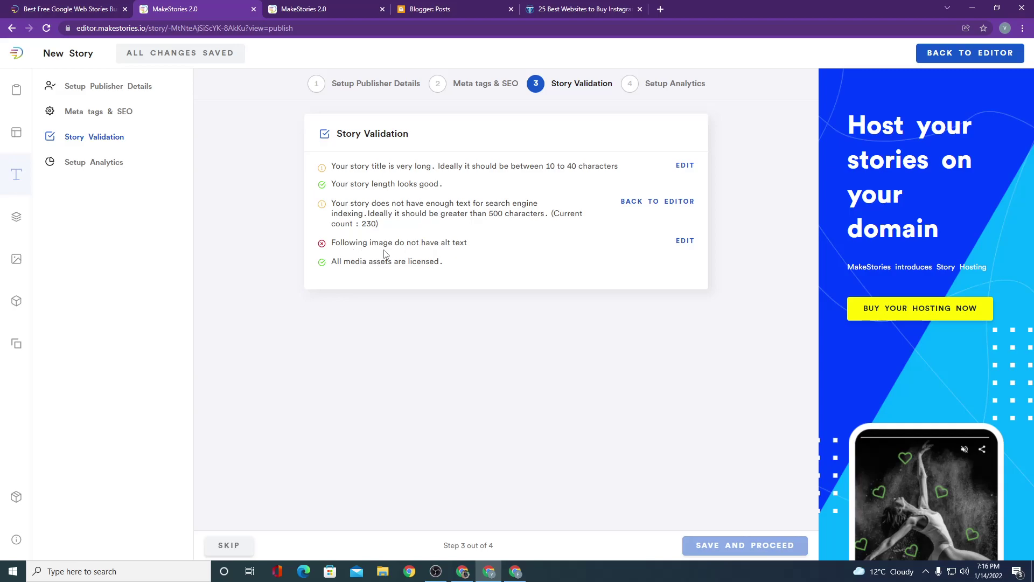
# - Enter Instagram-related alternative text for both story images and submit it
pyautogui.click(684, 242)
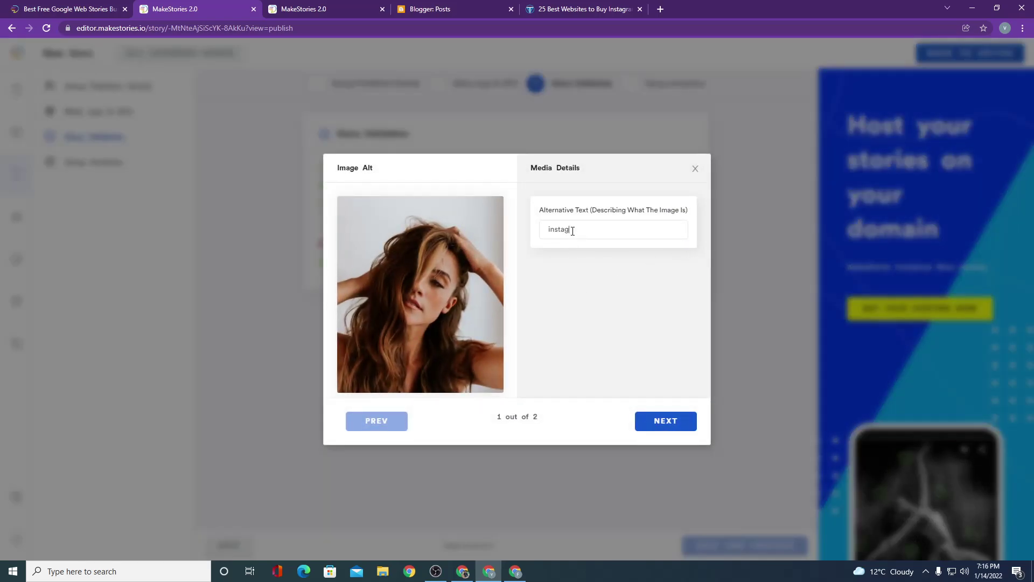
pyautogui.click(681, 422)
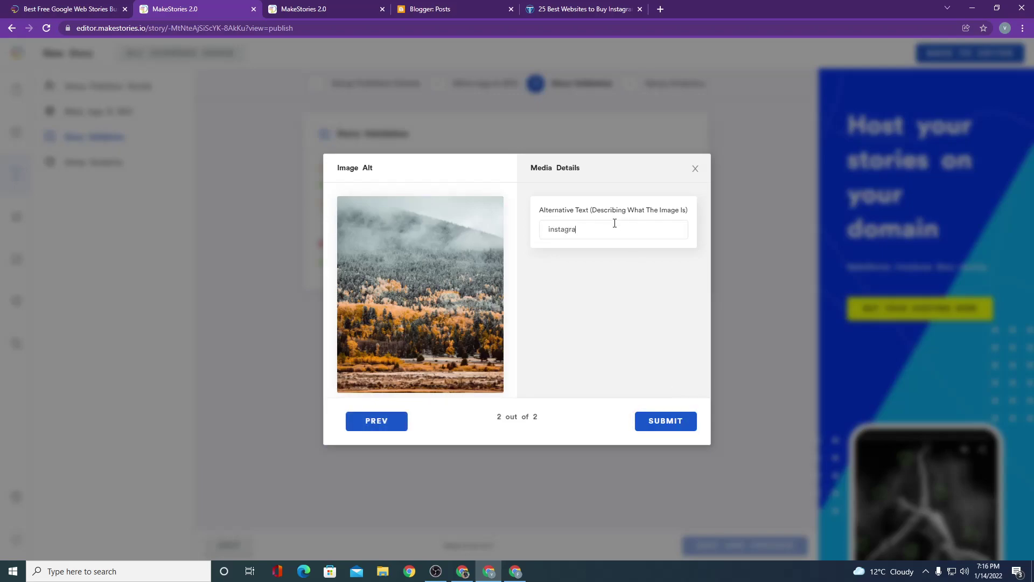
pyautogui.click(670, 420)
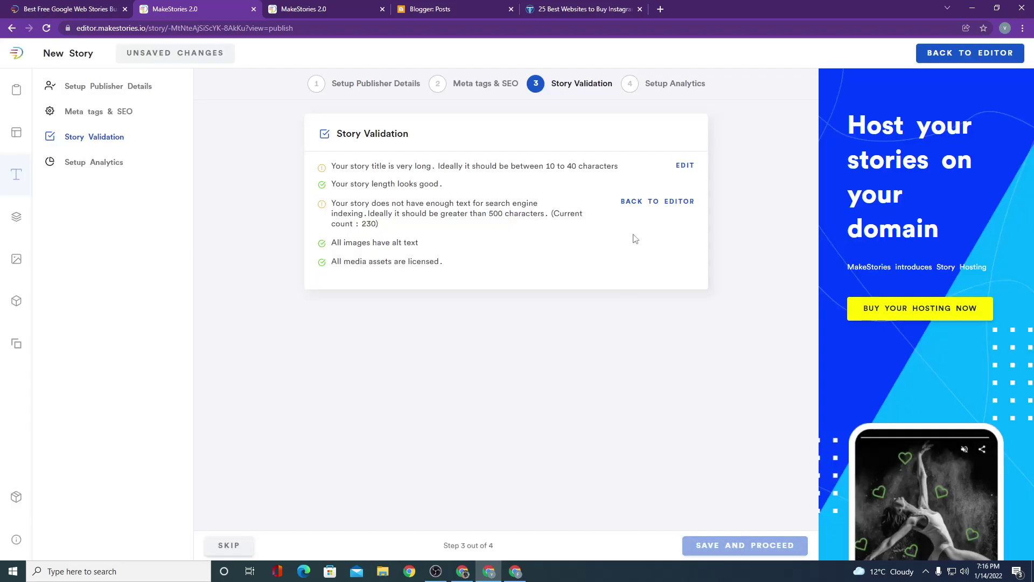
# - Check slide 2's Read More text and link in the editor, and return to the web story validation
pyautogui.click(653, 204)
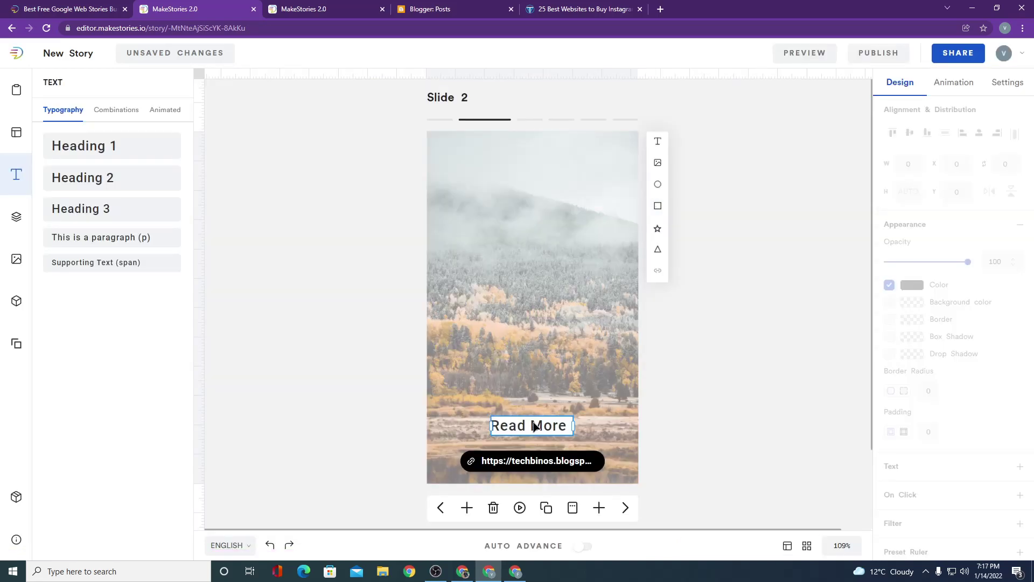
pyautogui.click(541, 468)
pyautogui.doubleClick(541, 468)
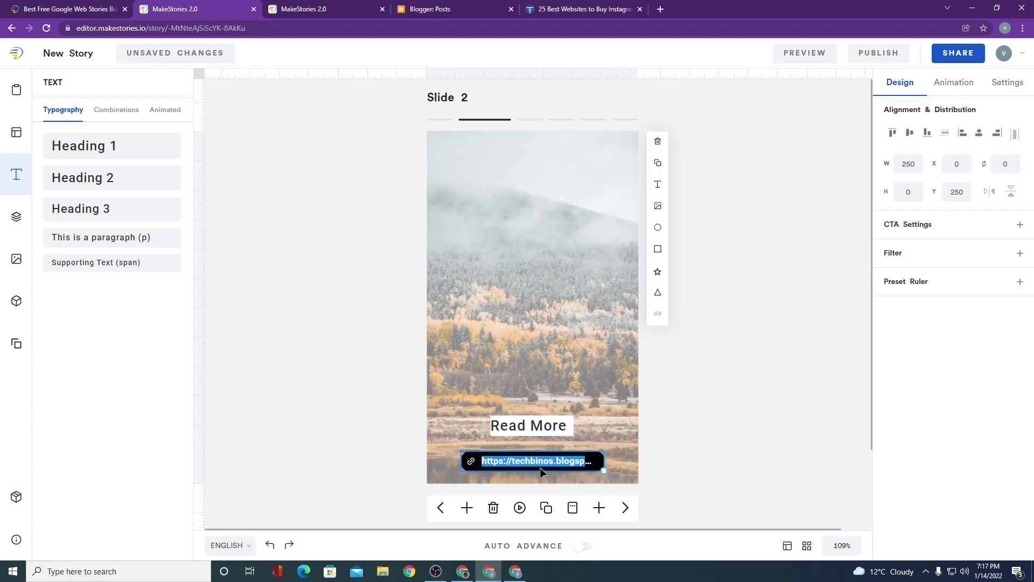
pyautogui.click(898, 54)
pyautogui.click(837, 89)
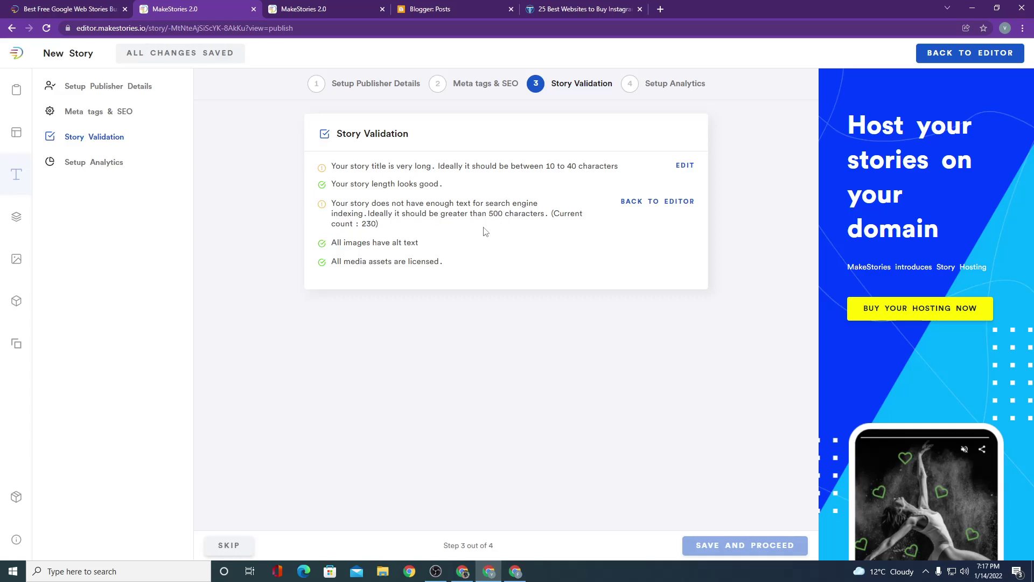
# - Return to the editor and change the label of slide 2's link button to "Read More"
pyautogui.click(939, 55)
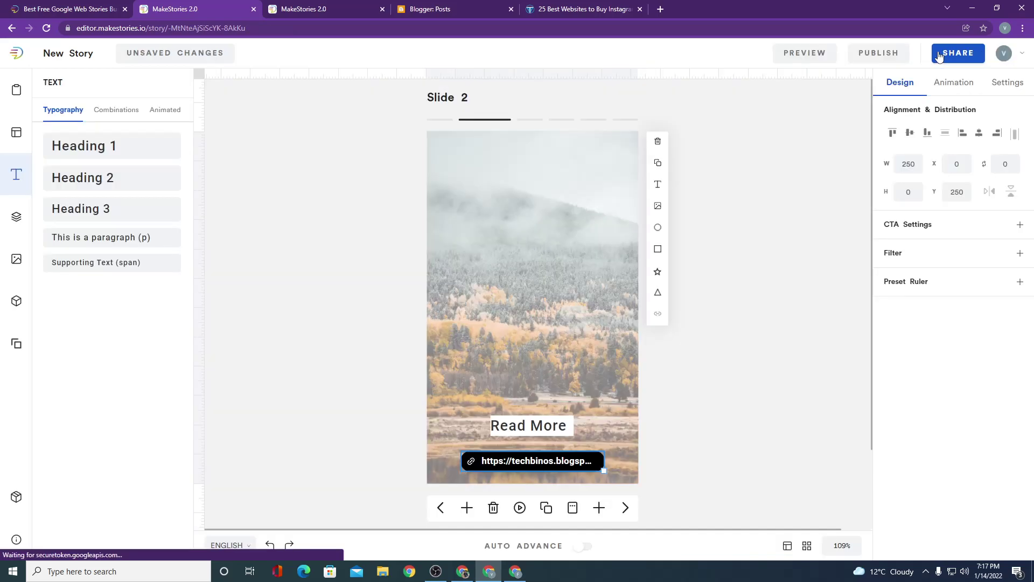
pyautogui.doubleClick(576, 469)
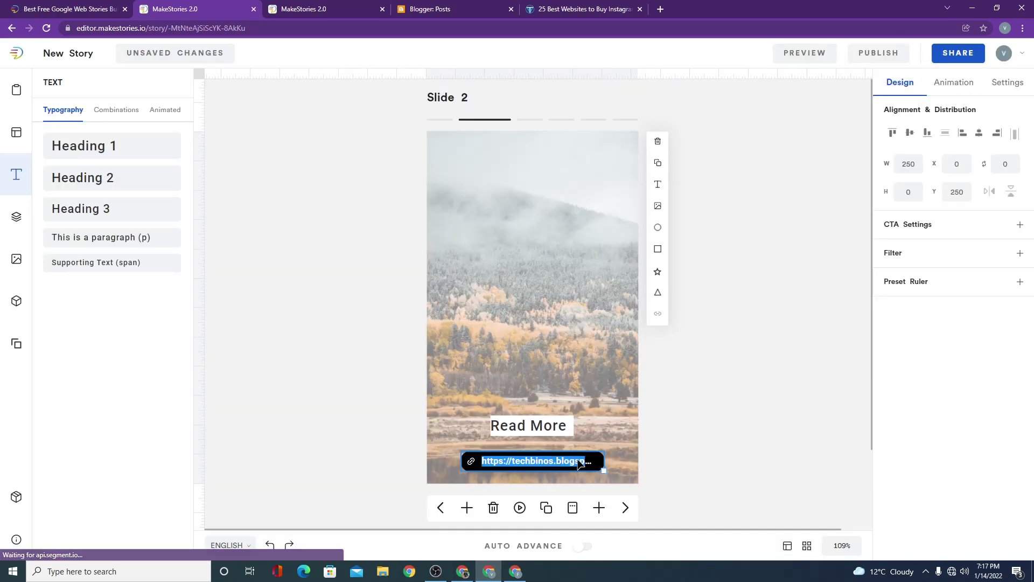
pyautogui.press('BackSpace')
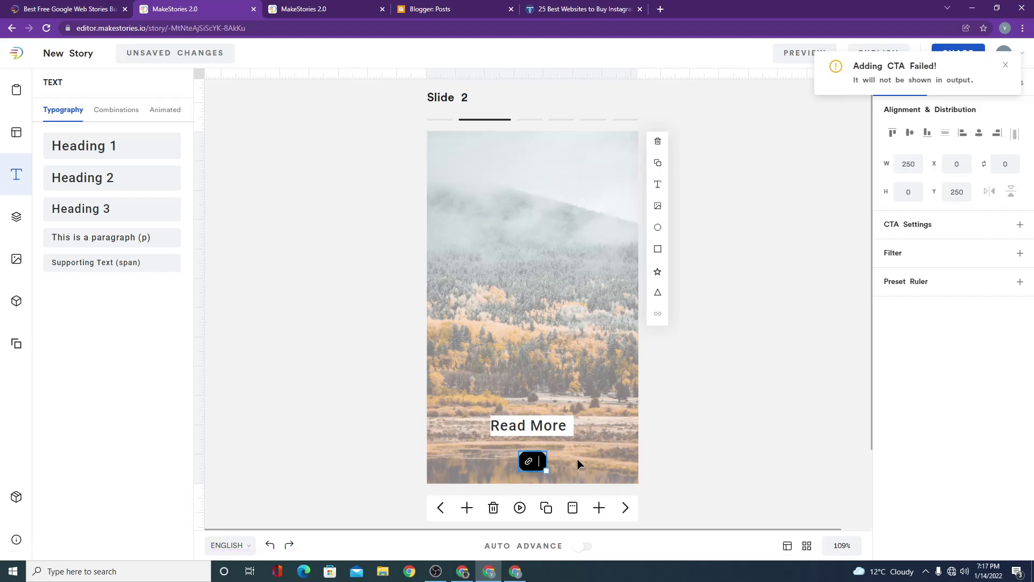
pyautogui.write('Read ')
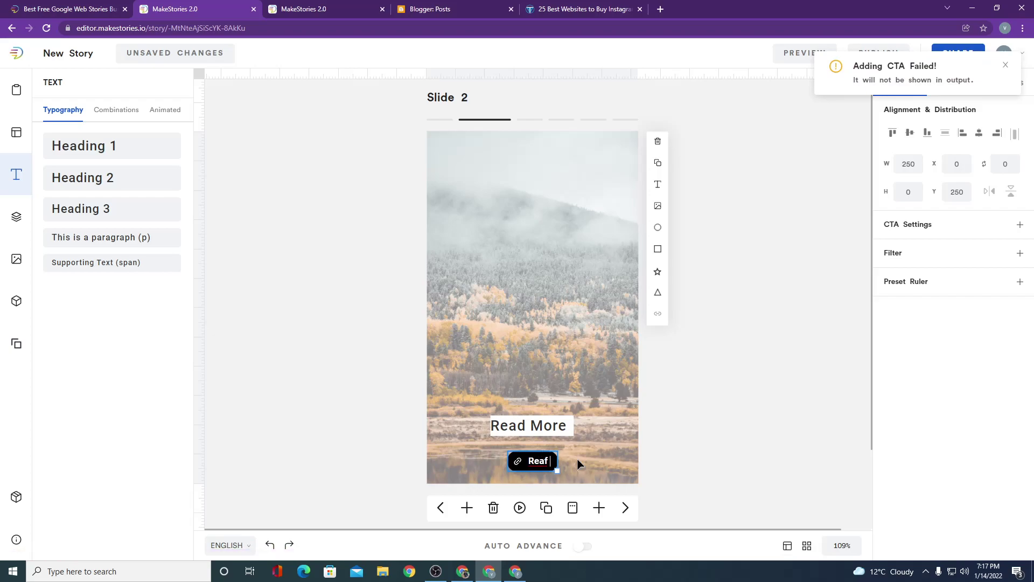
pyautogui.write('More')
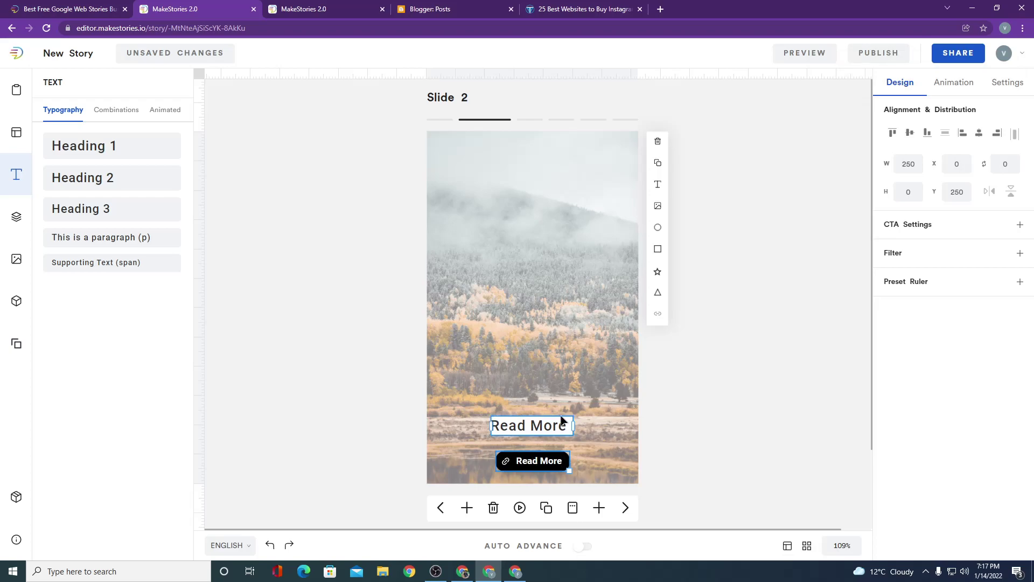
pyautogui.click(916, 230)
pyautogui.click(912, 262)
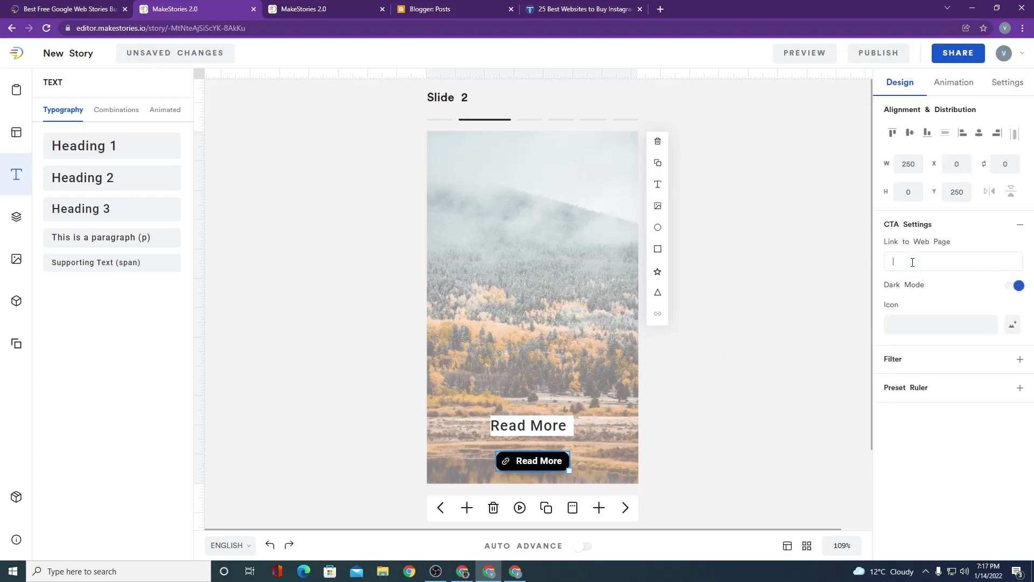
pyautogui.click(527, 8)
pyautogui.click(501, 30)
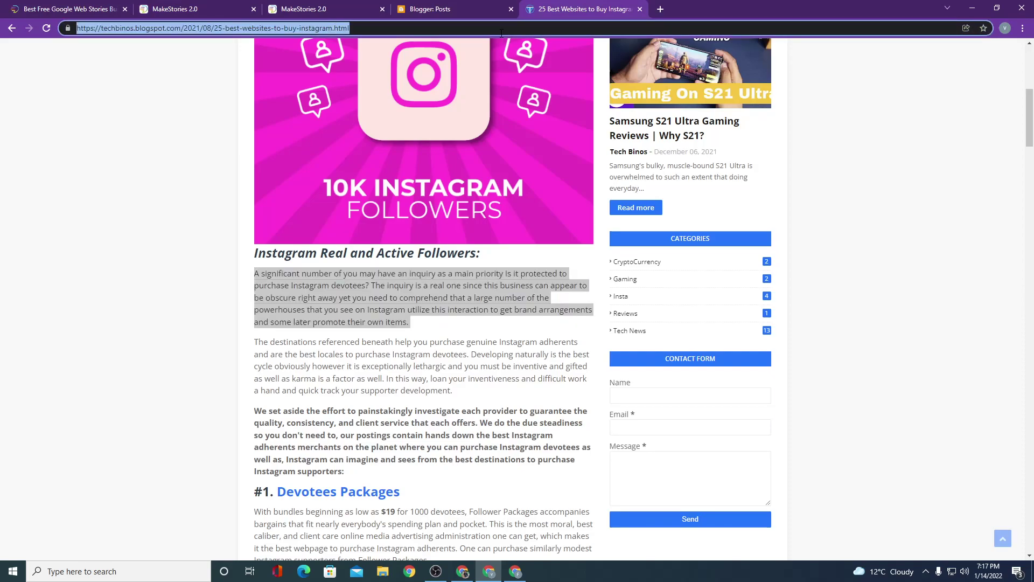
pyautogui.click(198, 6)
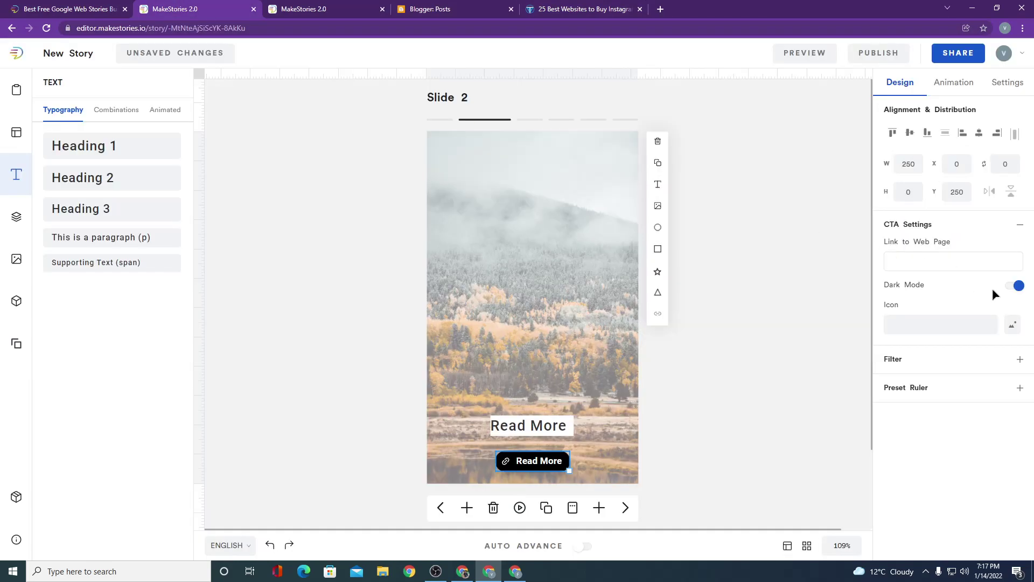
pyautogui.hotkey('ctrl', 'v')
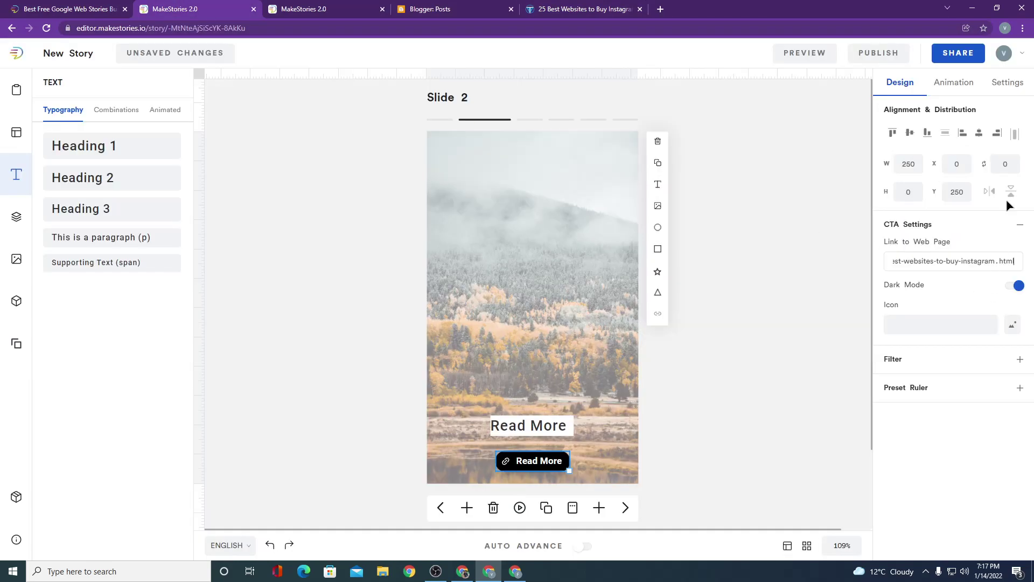
# - Reopen the web story validation and shorten the story title to "Best Websites to Buy Instagram Followers"
pyautogui.click(889, 54)
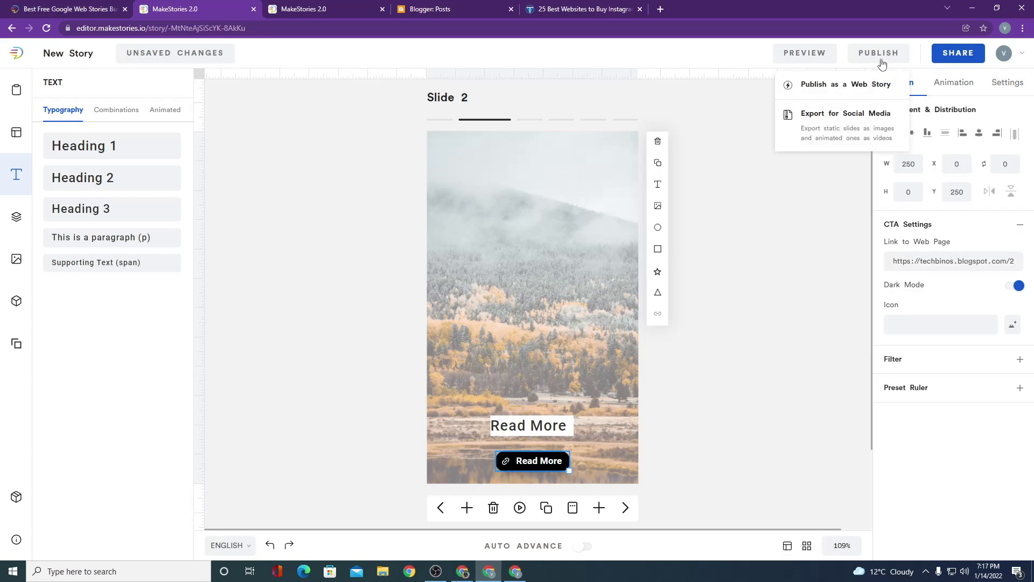
pyautogui.click(850, 82)
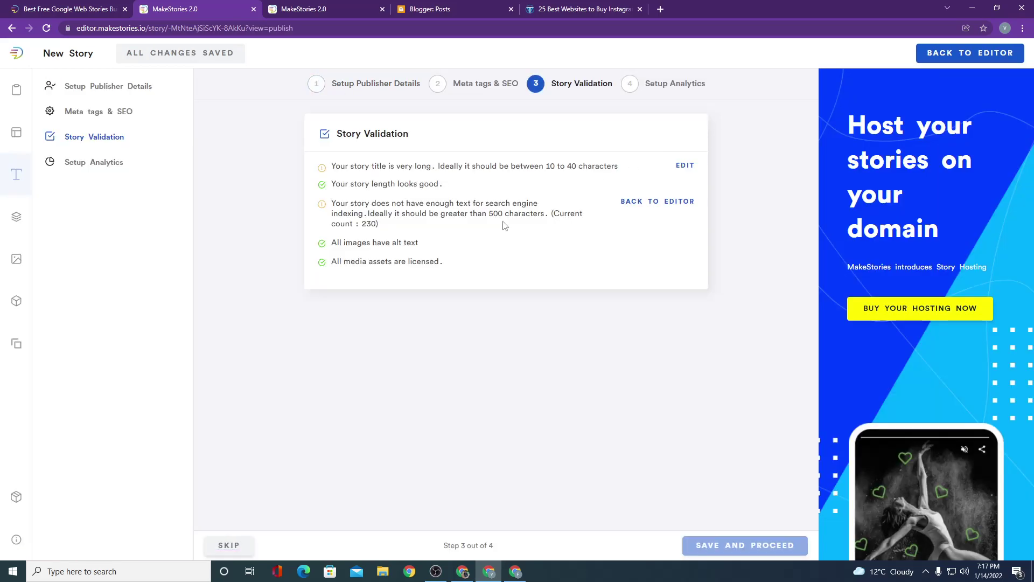
pyautogui.click(684, 165)
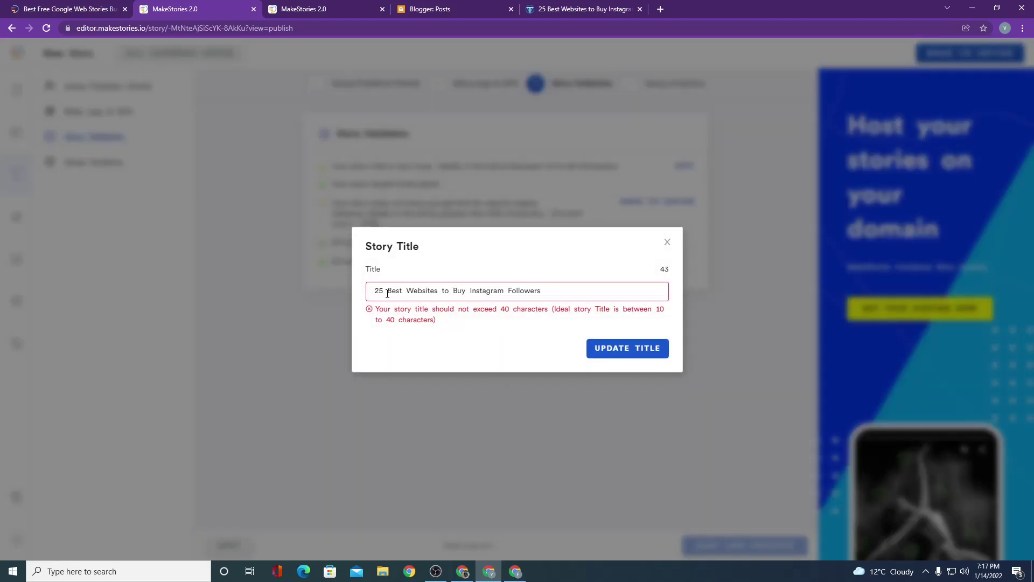
pyautogui.moveTo(389, 292); pyautogui.dragTo(364, 293)
pyautogui.press('BackSpace')
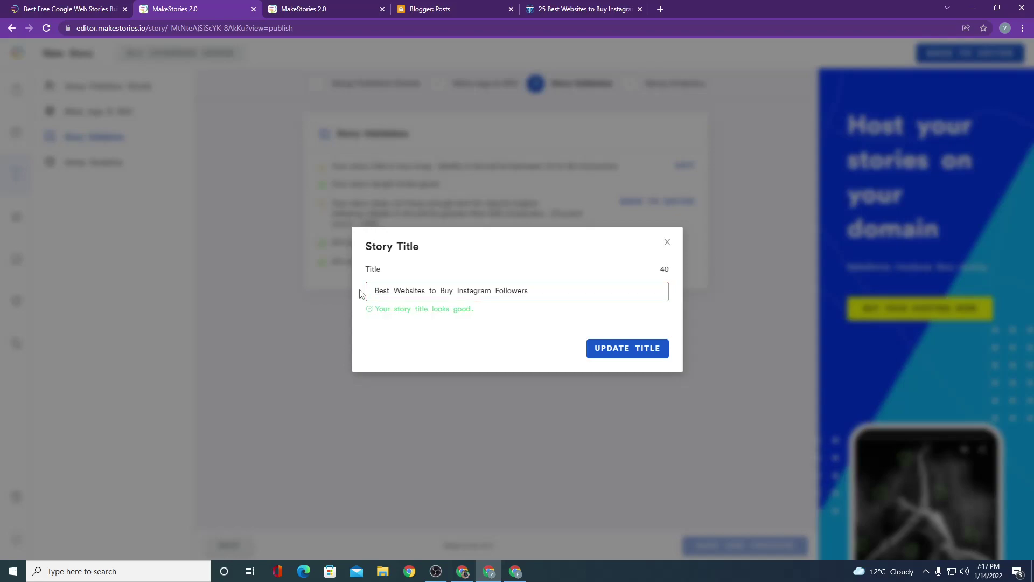
pyautogui.click(638, 350)
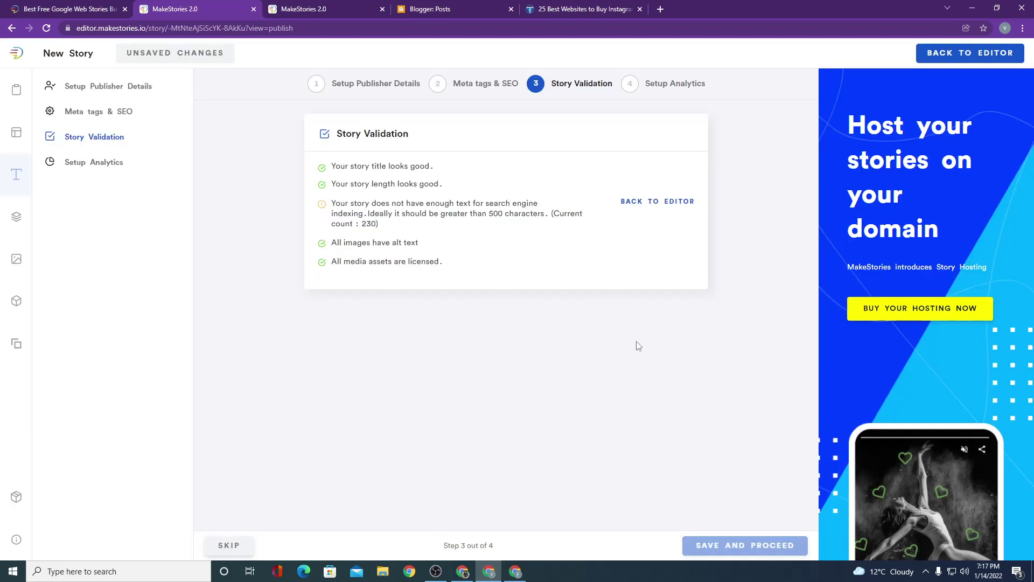
# - Look over slide 2's Read More heading and button in the editor, and reopen the story validation
pyautogui.click(666, 205)
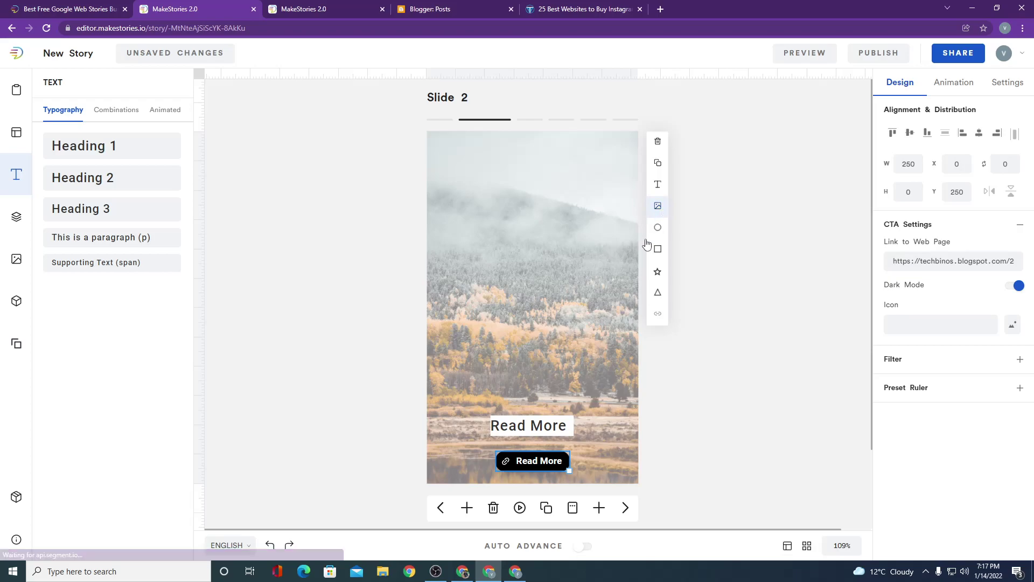
pyautogui.click(539, 431)
pyautogui.click(532, 464)
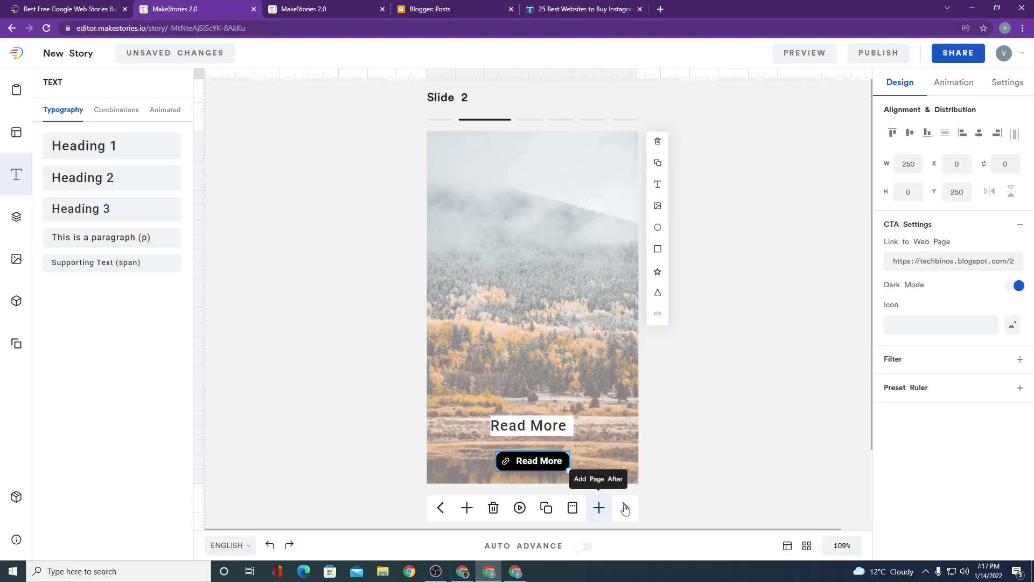
pyautogui.click(878, 53)
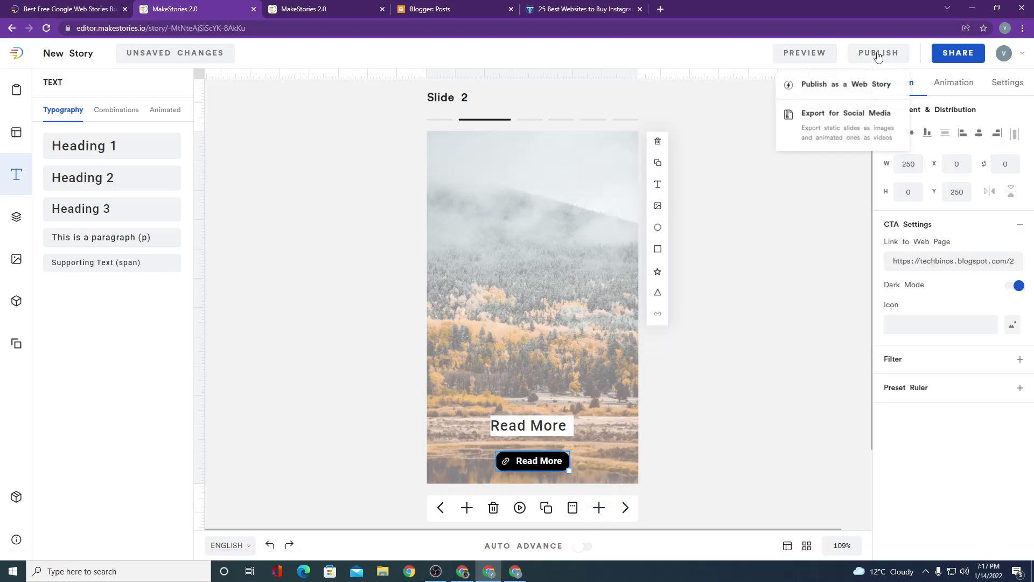
pyautogui.click(856, 83)
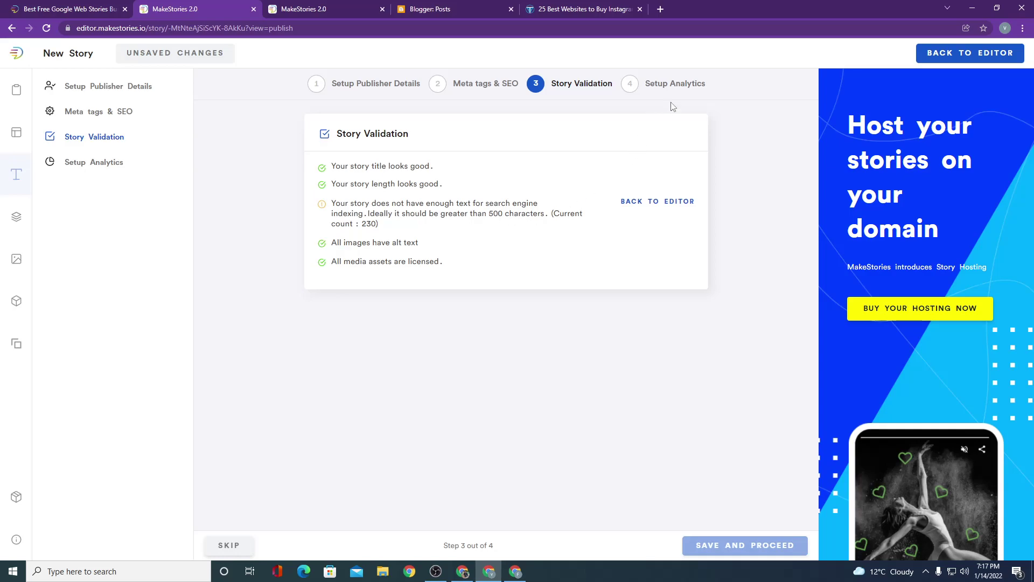
# - Leave the validation and copy the blog post passage from "are the best locales" through "Instagram supporters:"
pyautogui.click(655, 202)
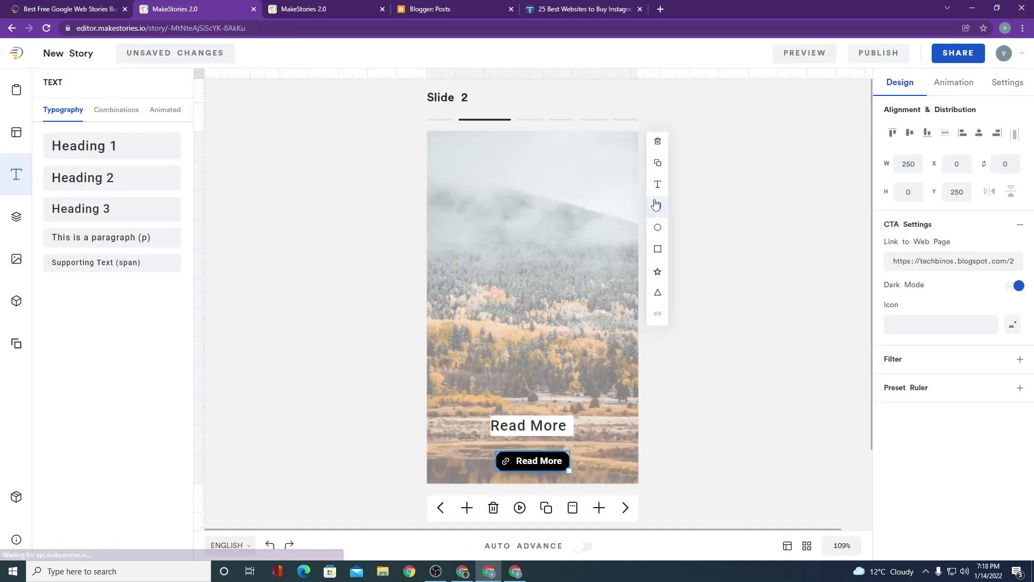
pyautogui.click(526, 400)
pyautogui.click(466, 6)
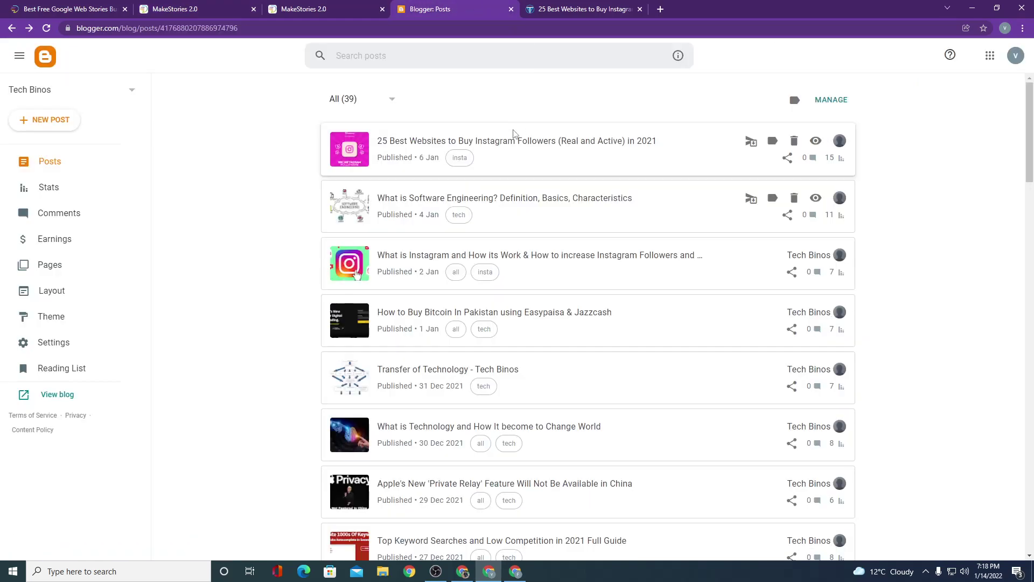
pyautogui.hotkey('ctrl', 'Tab')
pyautogui.moveTo(269, 354); pyautogui.dragTo(595, 478)
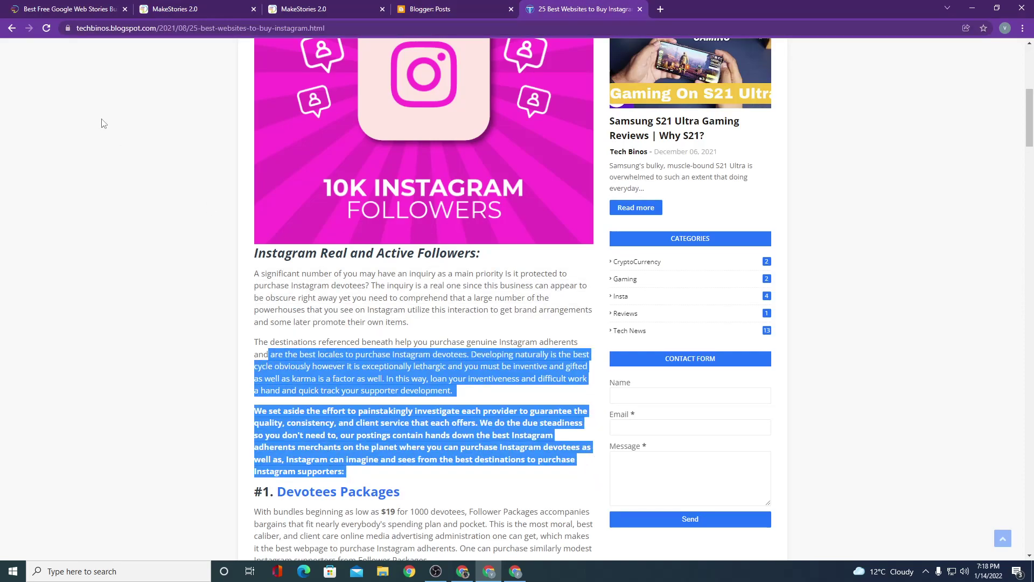
# - Add a paragraph with the copied passage to slide 2, 360 wide and positioned at X -1, Y 51
pyautogui.click(196, 6)
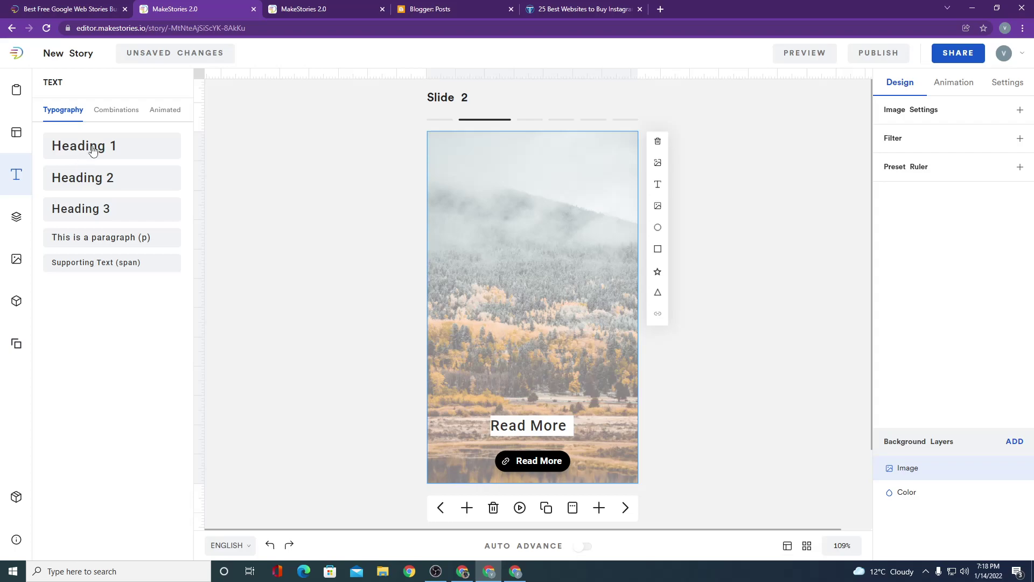
pyautogui.click(119, 237)
pyautogui.doubleClick(476, 284)
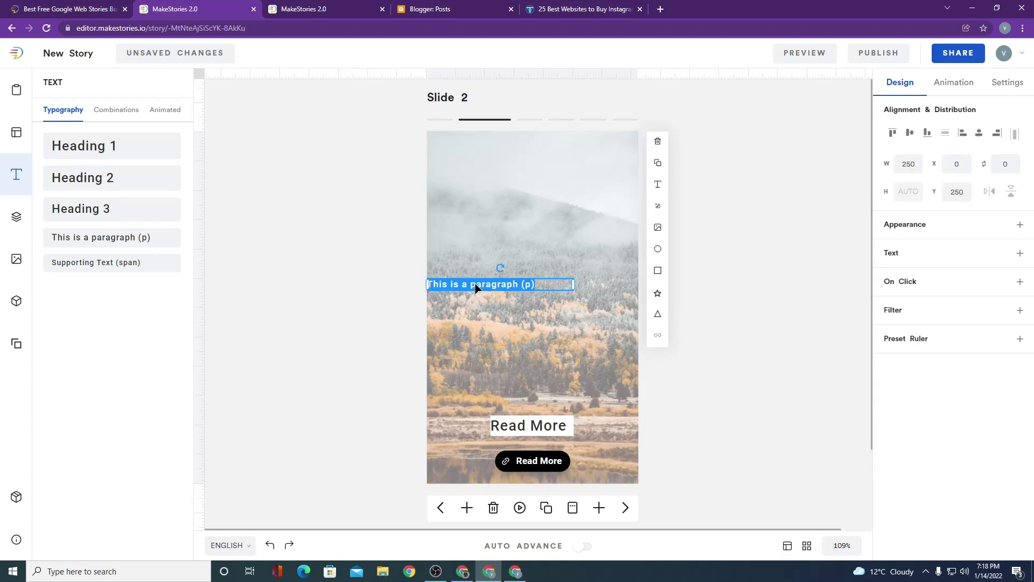
pyautogui.hotkey('ctrl', 'v')
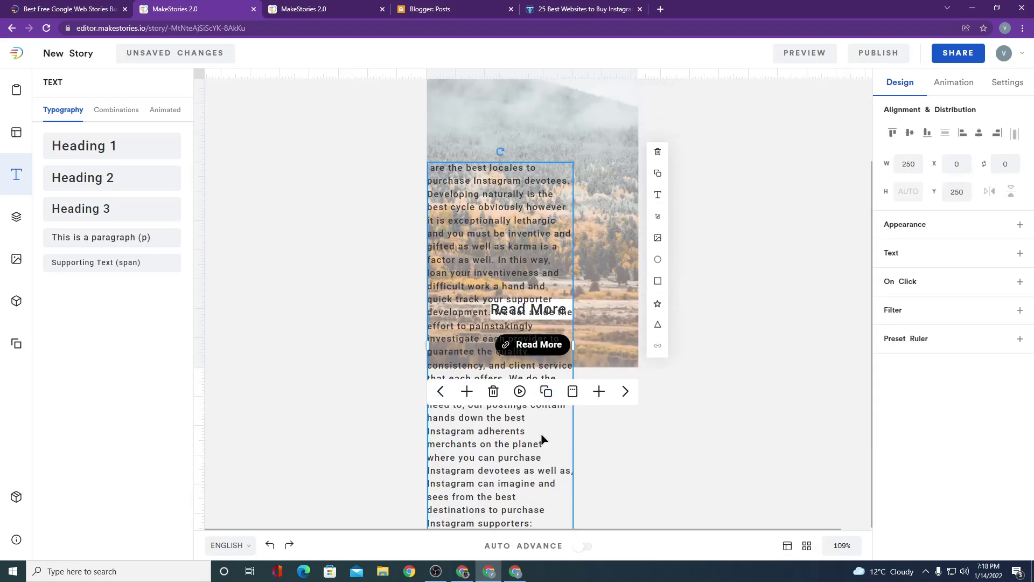
pyautogui.moveTo(573, 346); pyautogui.dragTo(574, 157)
# - Check the story validation for slide 2's text length, viewing the slide in the editor in between
pyautogui.click(891, 52)
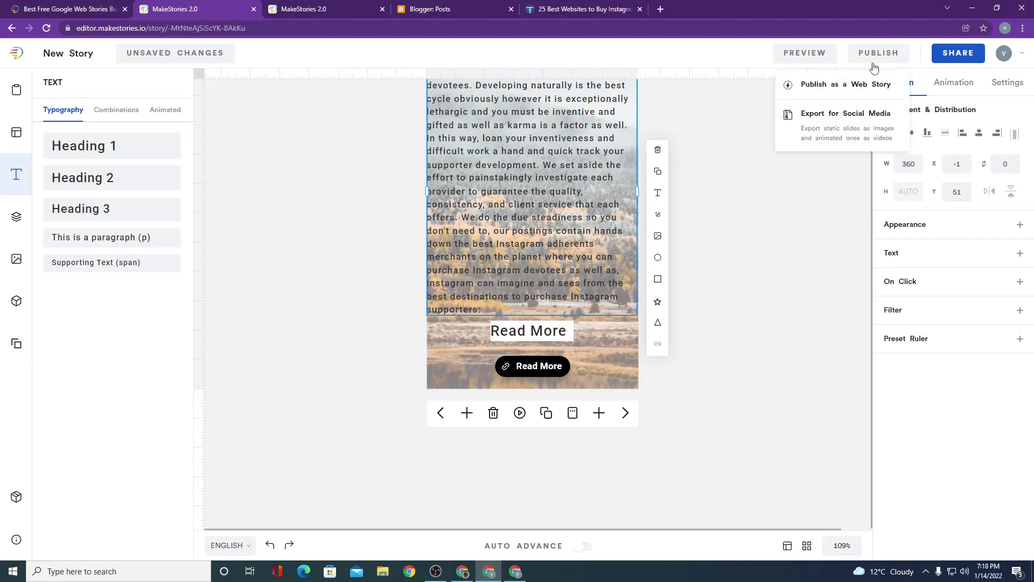
pyautogui.click(845, 97)
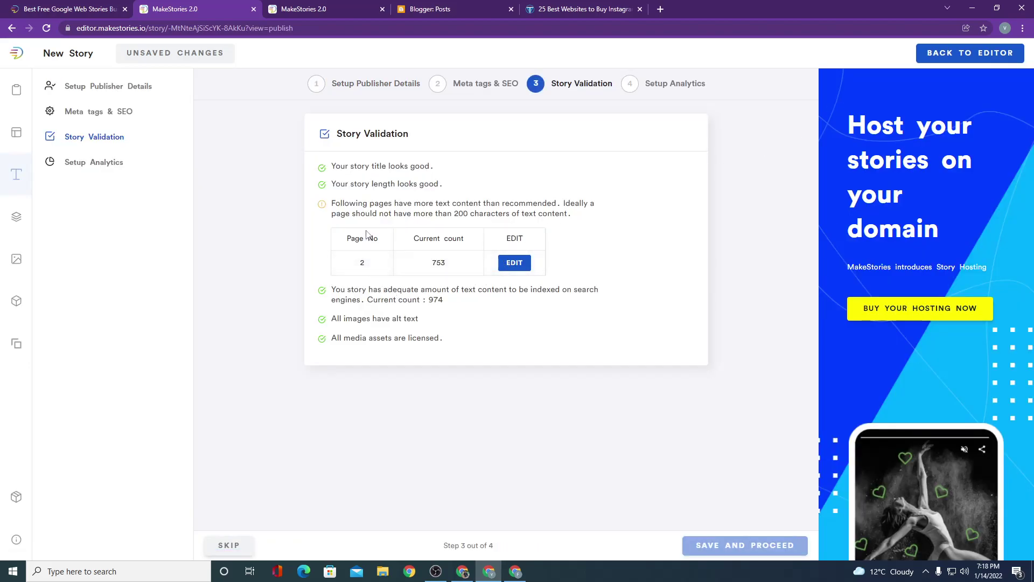
pyautogui.click(515, 263)
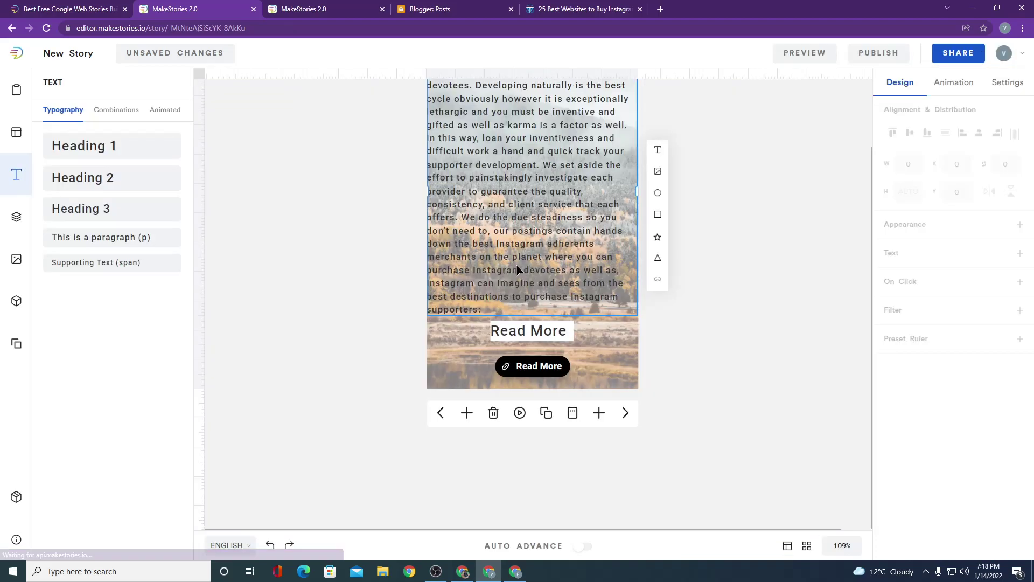
pyautogui.click(897, 54)
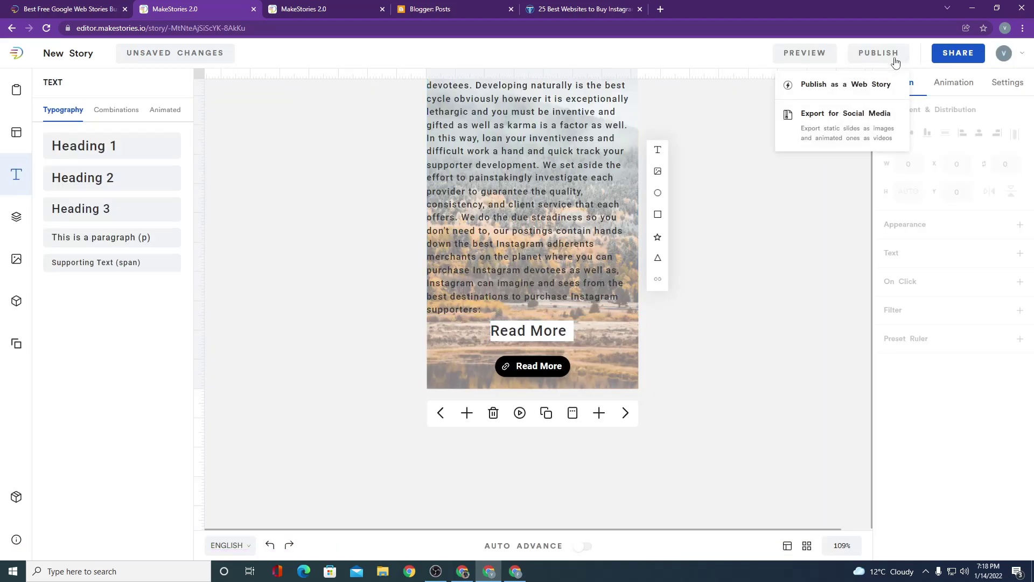
pyautogui.click(829, 89)
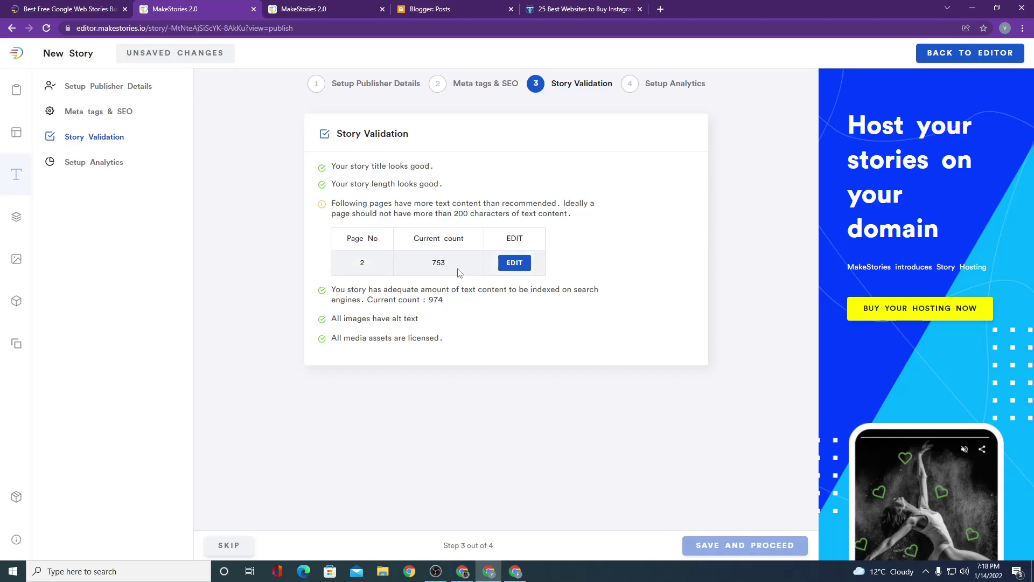
# - Shorten slide 2's paragraph by deleting everything following "We set aside the ef"
pyautogui.click(519, 268)
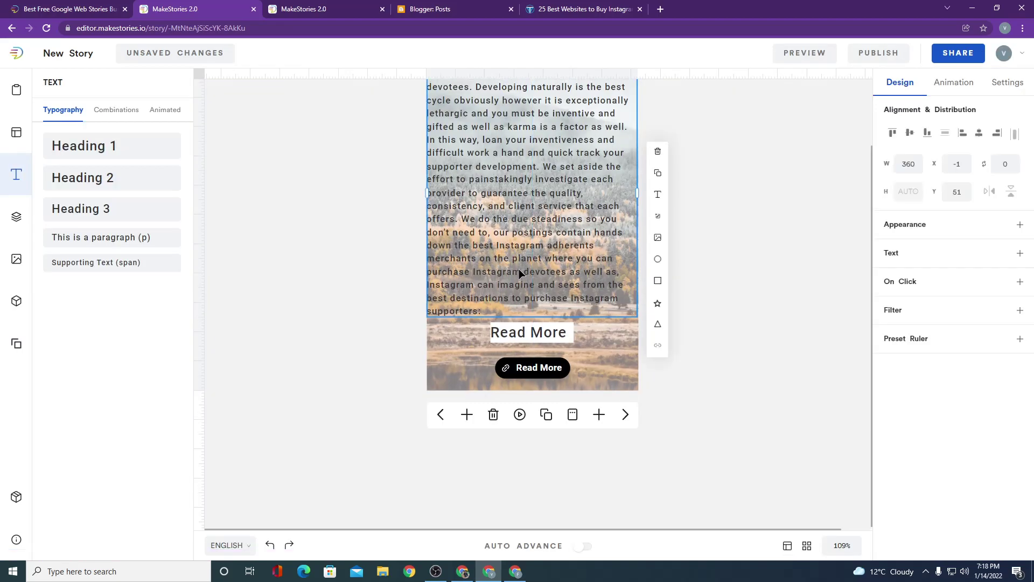
pyautogui.scroll(2, 485, 262)
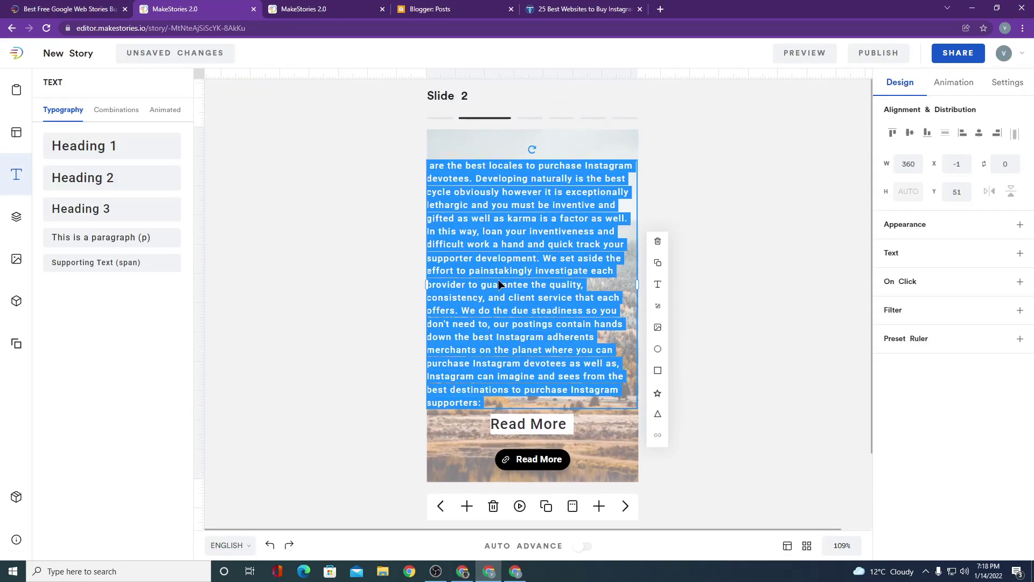
pyautogui.moveTo(440, 273); pyautogui.dragTo(559, 403)
pyautogui.press('BackSpace')
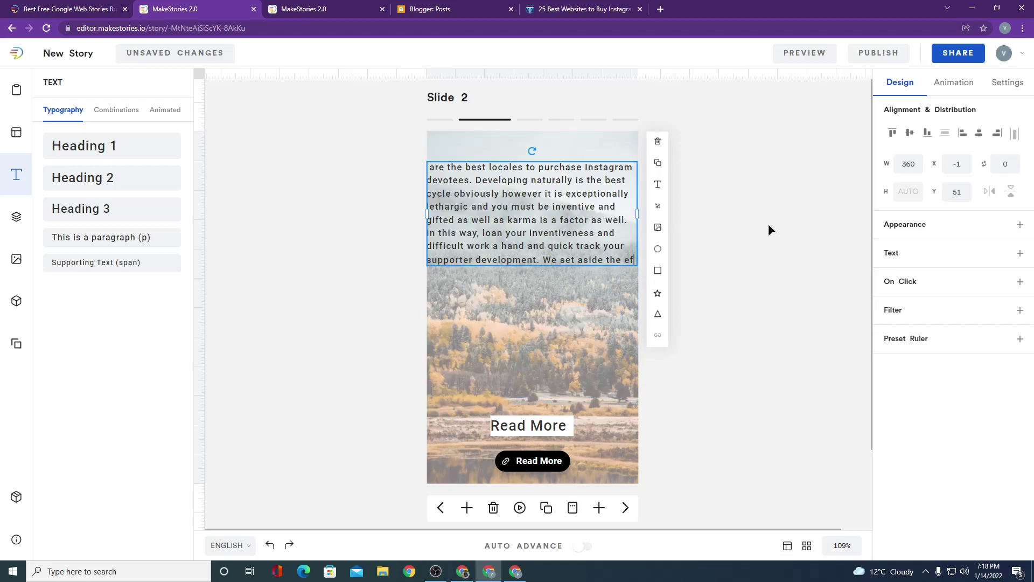
pyautogui.click(770, 228)
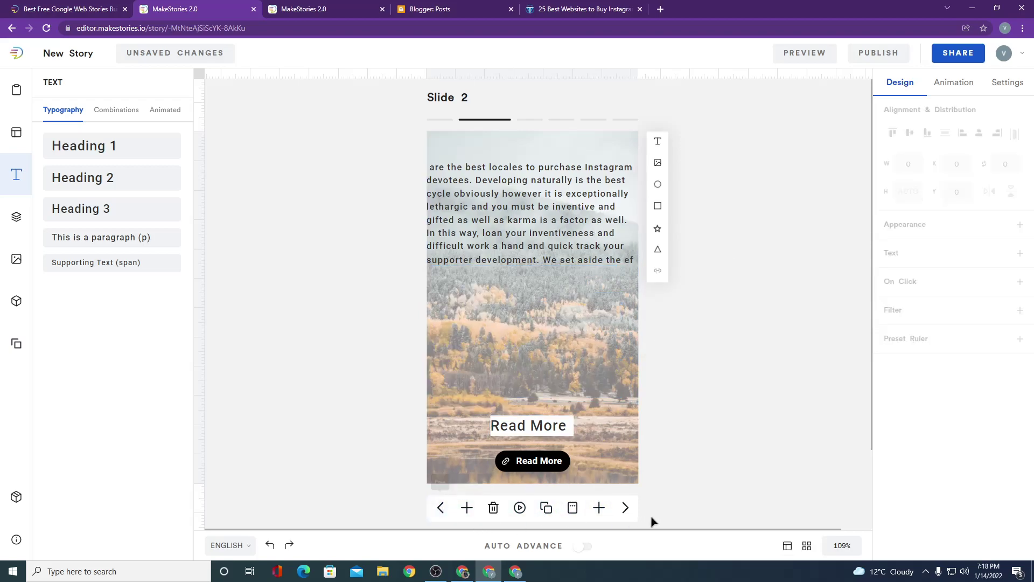
# - Replace the heading text on slide 3 with the copied blog passage
pyautogui.click(625, 507)
pyautogui.click(517, 289)
pyautogui.click(513, 290)
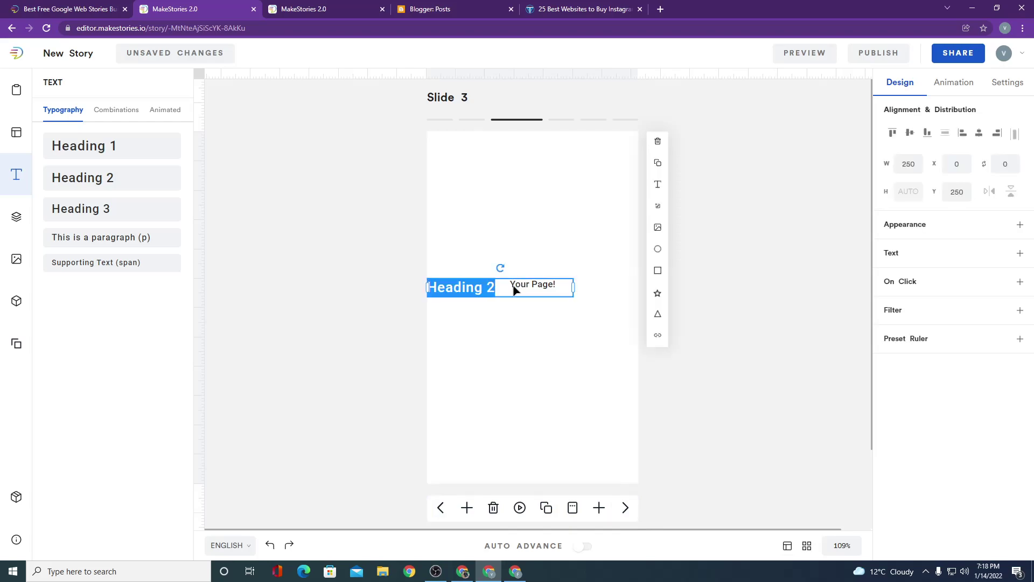
pyautogui.hotkey('ctrl', 'v')
pyautogui.hotkey('ctrl', 'a')
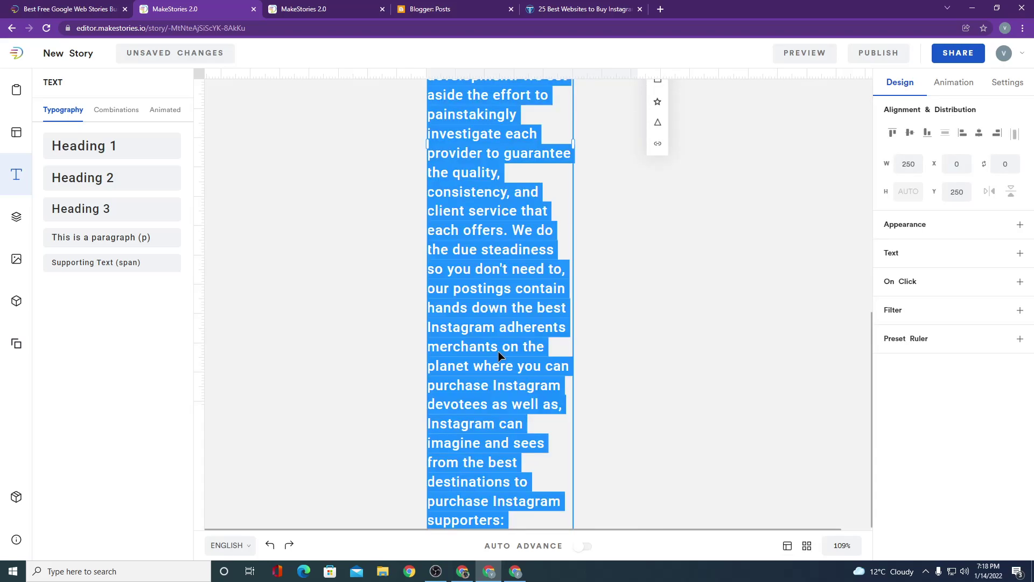
# - Delete large middle sections of slide 3's pasted passage so it ends in "developmes so yram supporters:", and move the text box fully onto the slide
pyautogui.click(452, 270)
pyautogui.moveTo(453, 269); pyautogui.dragTo(531, 495)
pyautogui.press('BackSpace')
pyautogui.moveTo(492, 325); pyautogui.dragTo(534, 431)
pyautogui.press('BackSpace')
pyautogui.press('BackSpace')
pyautogui.moveTo(566, 297); pyautogui.dragTo(546, 262)
pyautogui.click(546, 263)
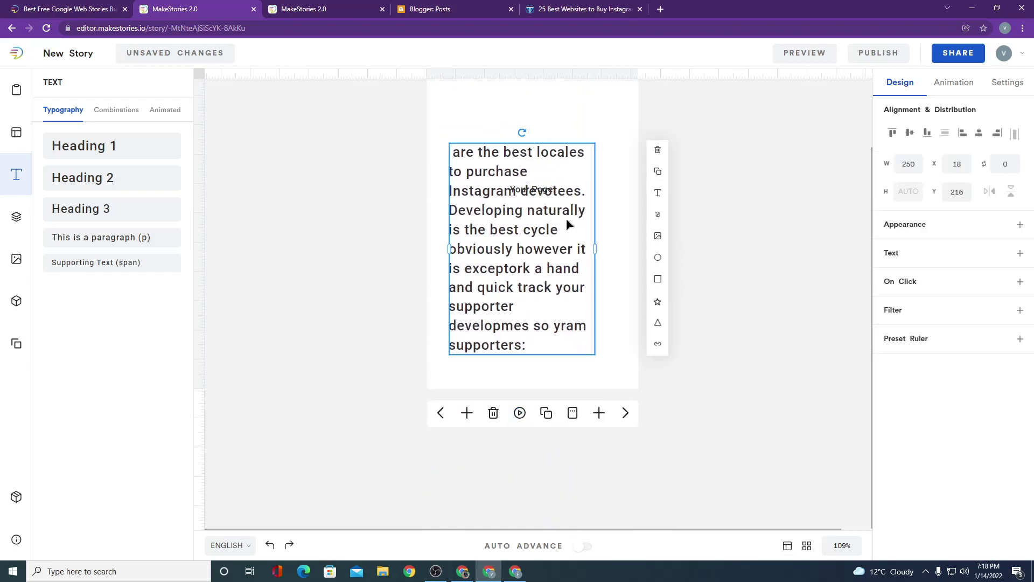
# - Try the copied passage in slide 4's heading, clear the box's text completely, and leave the box at X 55, Y 72
pyautogui.click(625, 413)
pyautogui.click(502, 192)
pyautogui.doubleClick(504, 192)
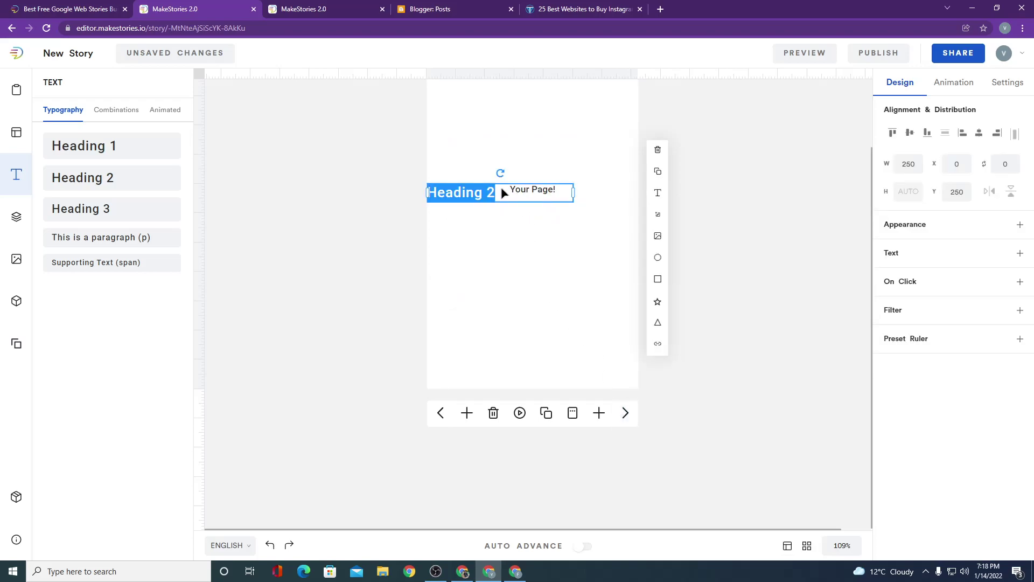
pyautogui.hotkey('ctrl', 'v')
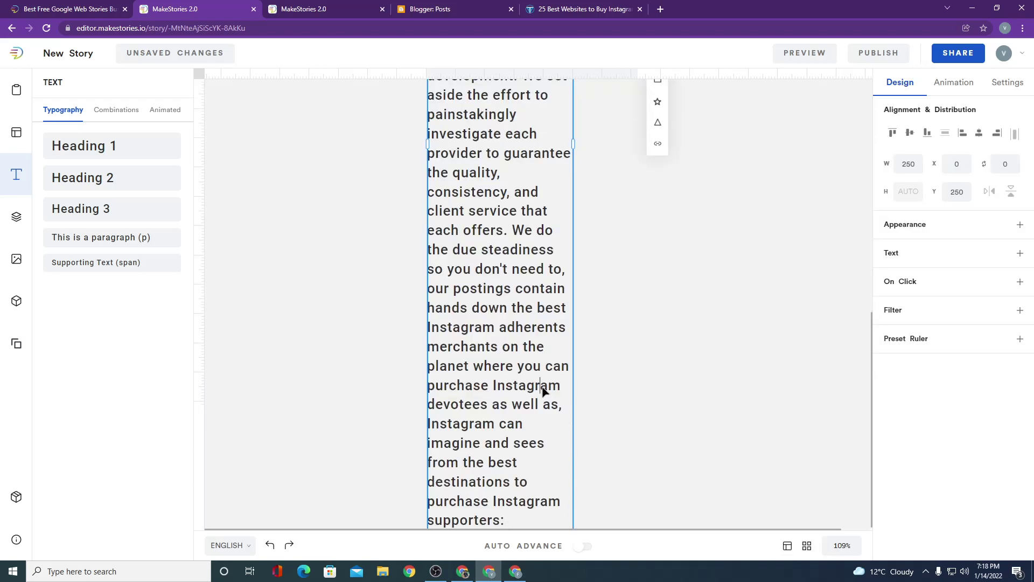
pyautogui.doubleClick(542, 386)
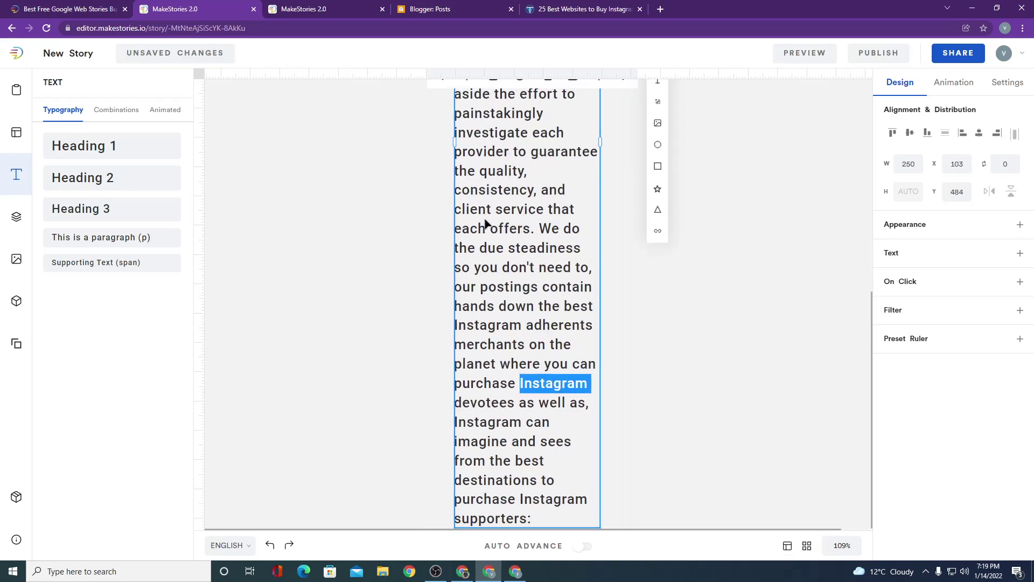
pyautogui.moveTo(476, 244); pyautogui.dragTo(599, 341)
pyautogui.press('BackSpace')
pyautogui.press('BackSpace')
pyautogui.press('BackSpace')
pyautogui.hotkey('ctrl', 'a')
pyautogui.press('BackSpace')
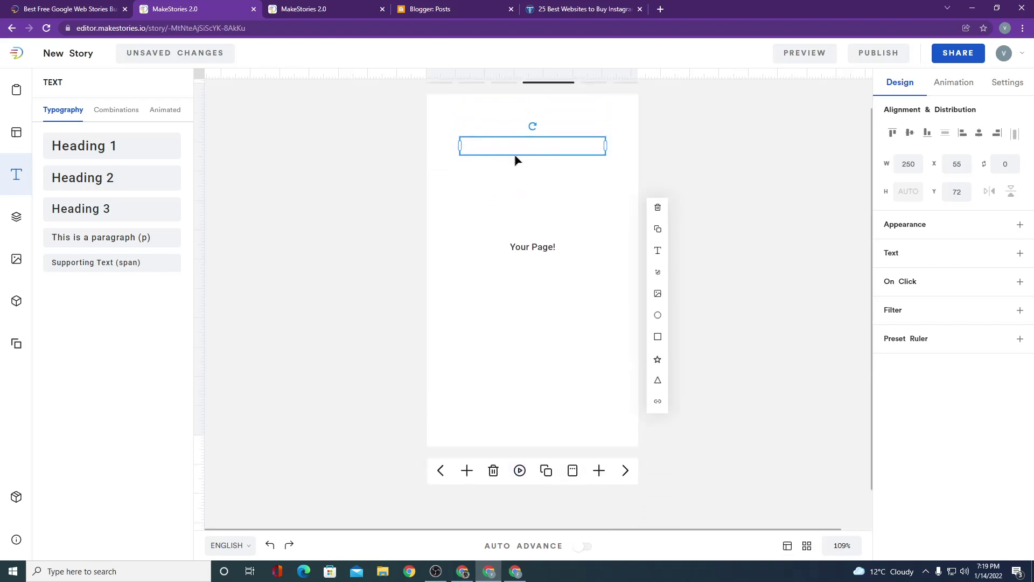
# - Copy the blog text from "t you need to comprehend" through "Instagram utilize" and paste it into slide 4's empty text box
pyautogui.click(579, 9)
pyautogui.moveTo(347, 298); pyautogui.dragTo(433, 311)
pyautogui.hotkey('ctrl', 'c')
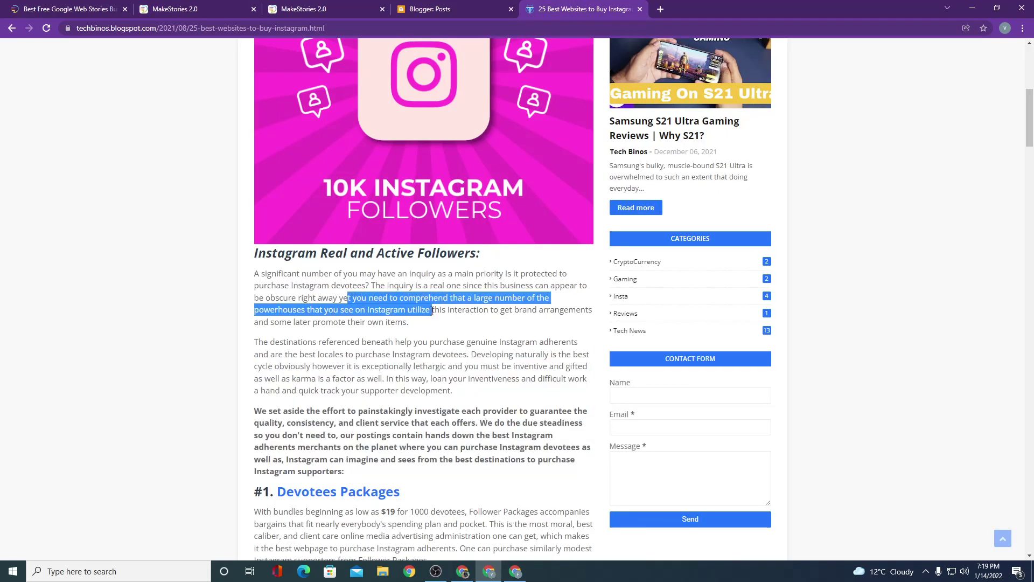
pyautogui.click(295, 7)
pyautogui.click(194, 7)
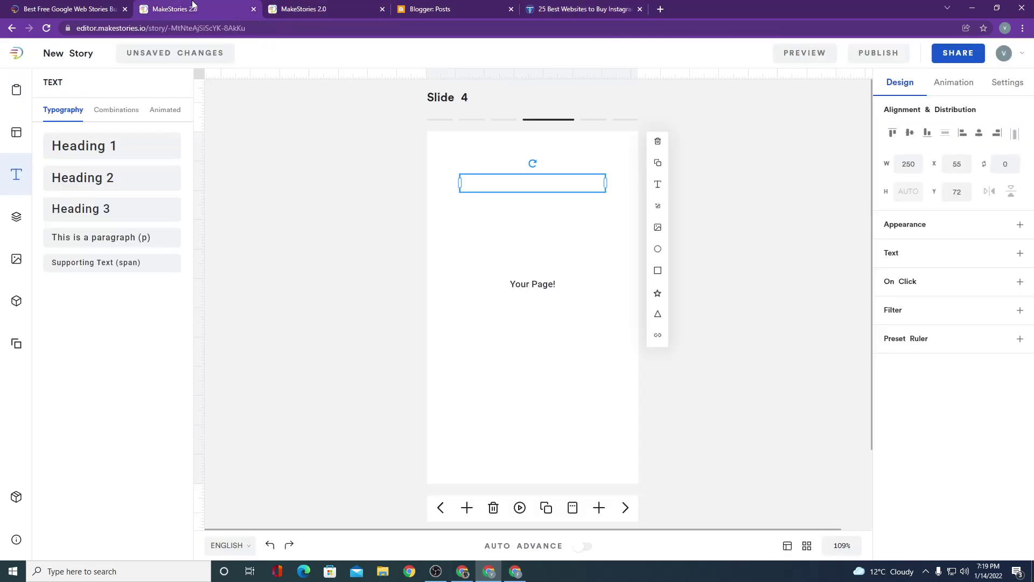
pyautogui.hotkey('ctrl', 'v')
pyautogui.click(699, 483)
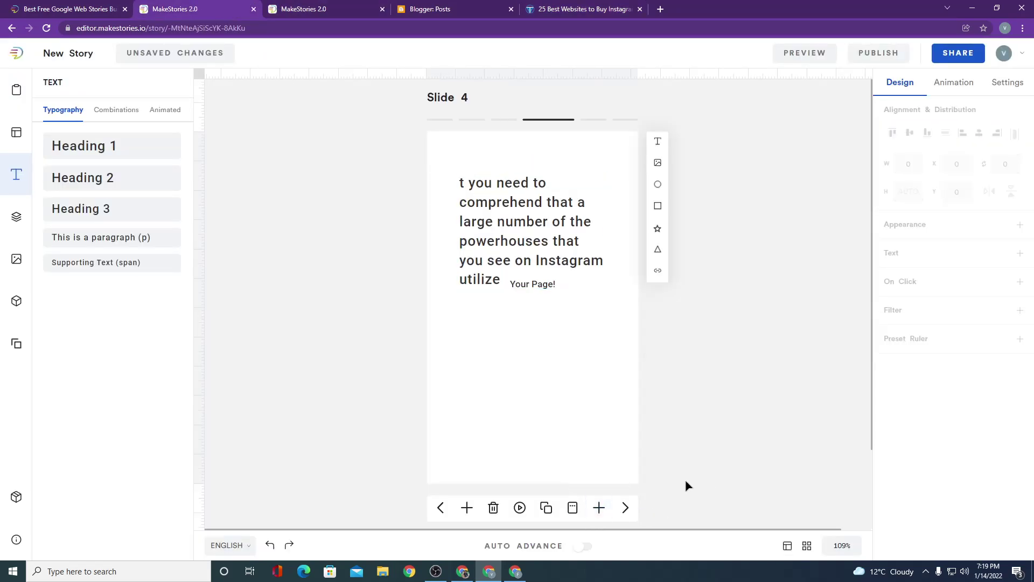
# - Recheck the story validation and rework slide 2's paragraph: 295 wide at X 43, Y 18, with everything following "karma is a factor a" deleted
pyautogui.click(880, 54)
pyautogui.click(850, 84)
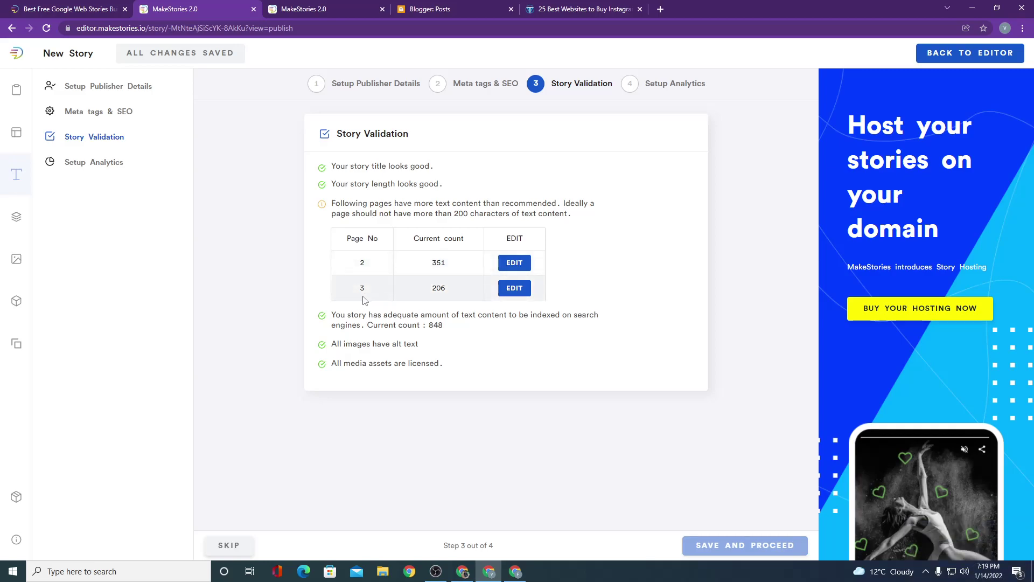
pyautogui.click(515, 263)
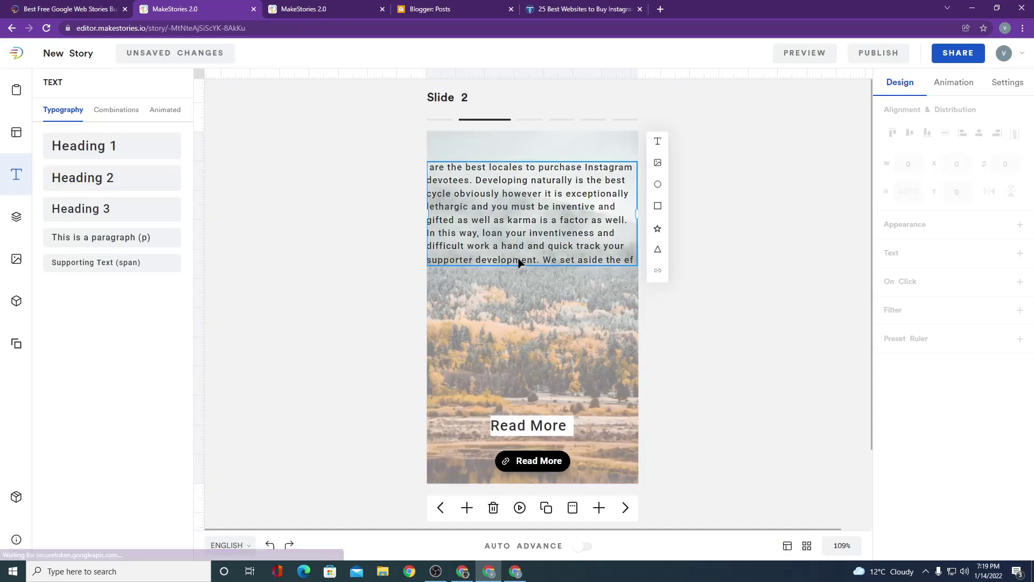
pyautogui.click(515, 244)
pyautogui.moveTo(428, 227); pyautogui.dragTo(612, 267)
pyautogui.tripleClick(475, 230)
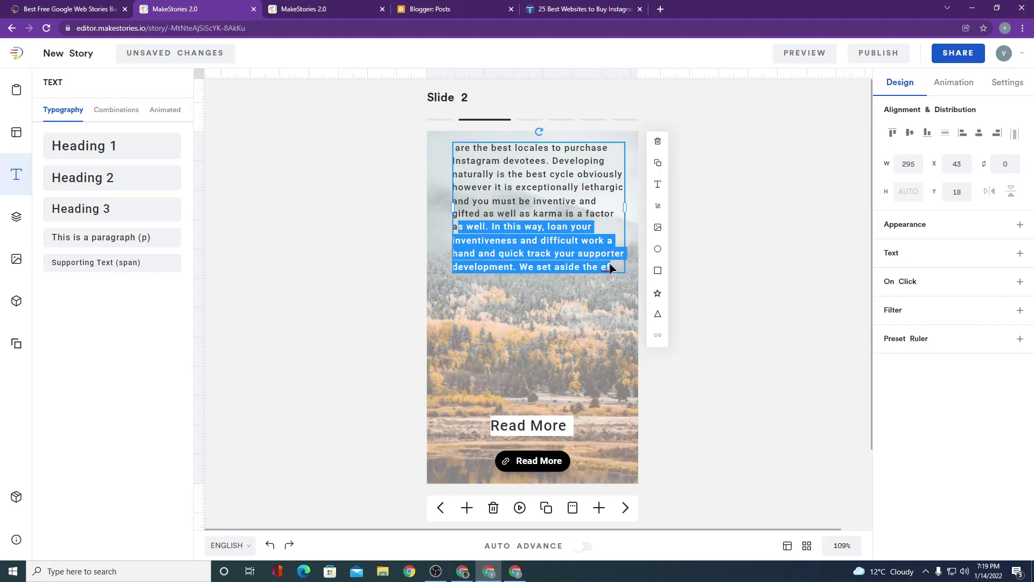
pyautogui.press('BackSpace')
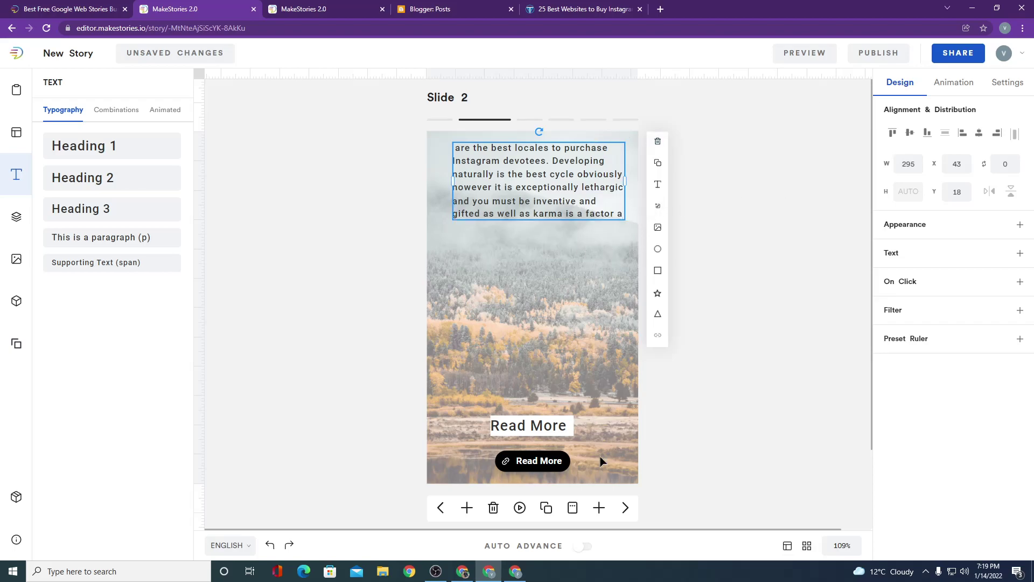
# - Move slide 3's text box to X 42, Y 125 and shorten "track your supporter developmes" to "track youdevelopmes"
pyautogui.click(625, 507)
pyautogui.moveTo(471, 349); pyautogui.dragTo(474, 318)
pyautogui.doubleClick(468, 368)
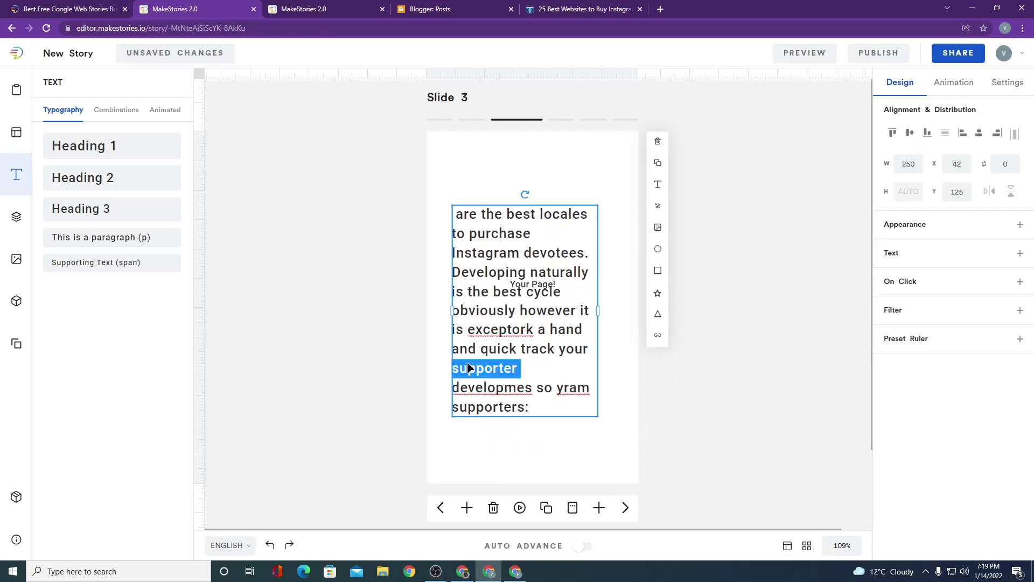
pyautogui.write('you')
# - Recheck the story validation and delete the "Read More" text box above the link button on slide 2
pyautogui.click(889, 51)
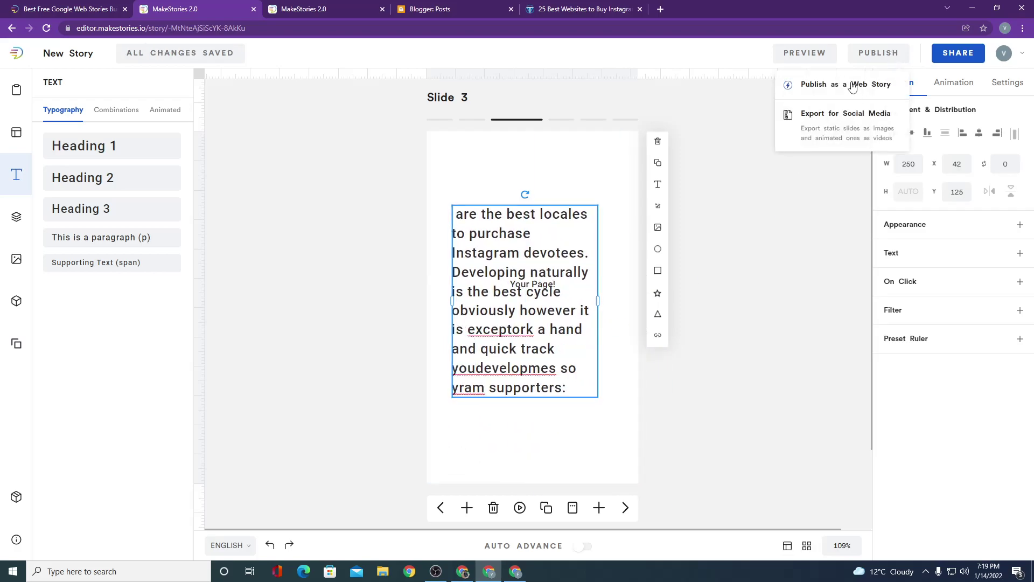
pyautogui.click(852, 86)
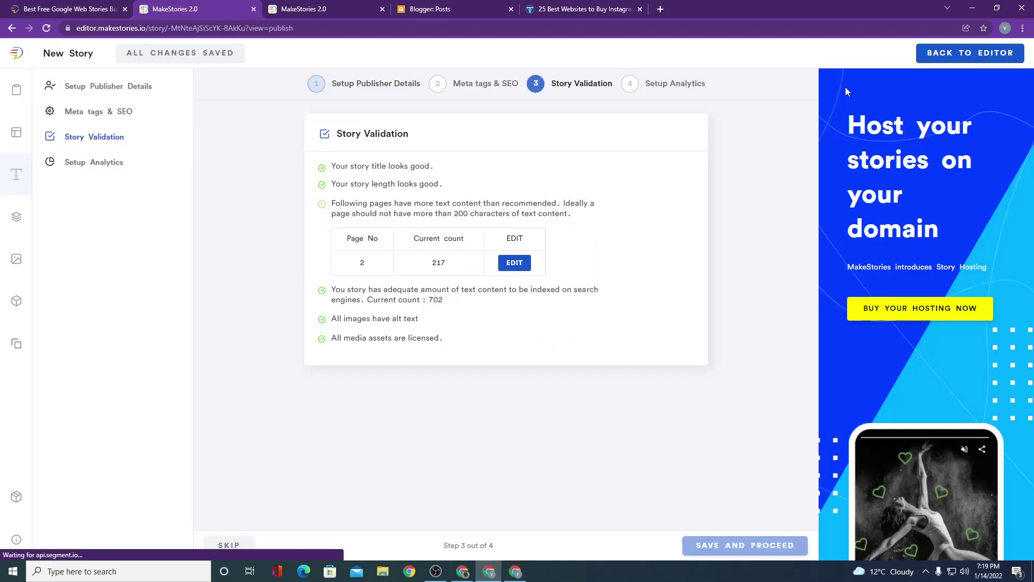
pyautogui.click(514, 263)
pyautogui.click(496, 190)
pyautogui.doubleClick(495, 191)
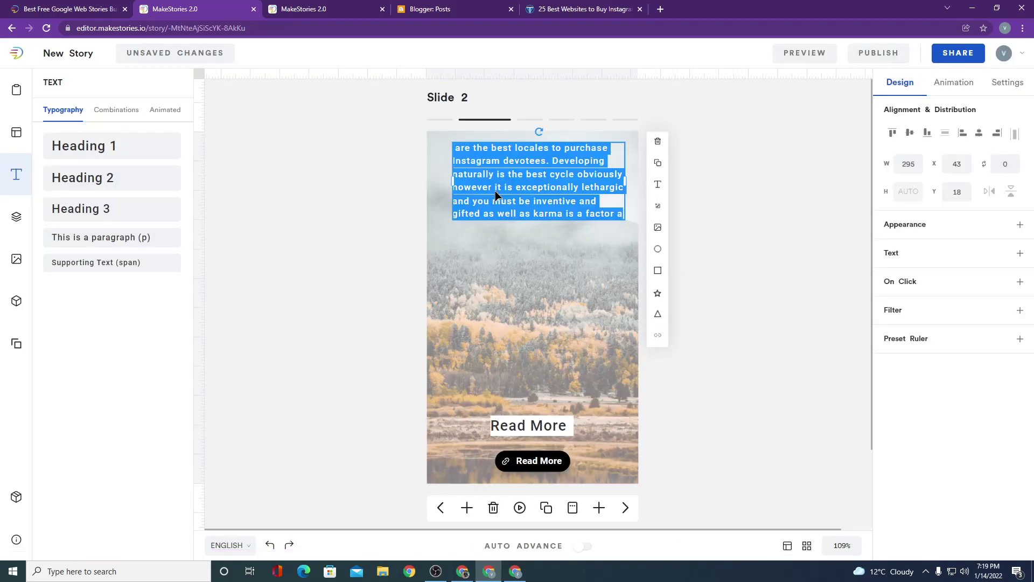
pyautogui.click(467, 199)
pyautogui.click(554, 427)
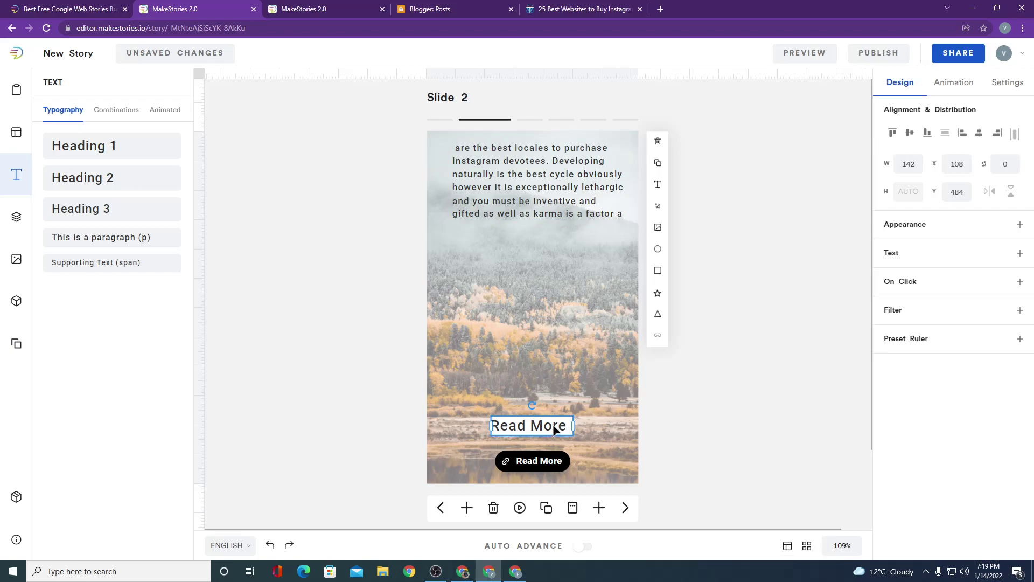
pyautogui.rightClick(554, 425)
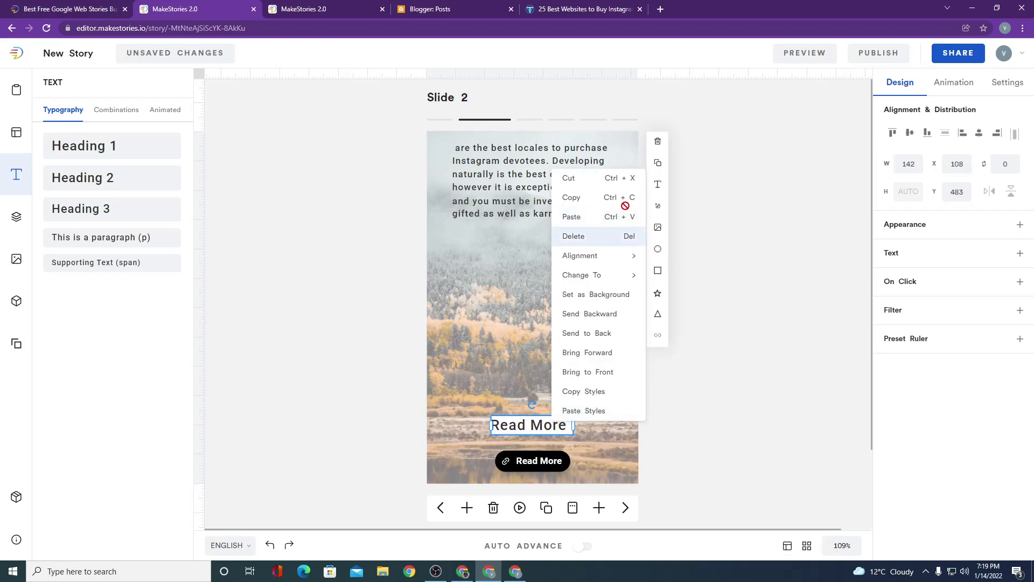
pyautogui.click(658, 142)
# - Recheck the story validation, move slide 2's paragraph to Y 13 and shorten it to end at "gifted as well as karma"
pyautogui.click(896, 52)
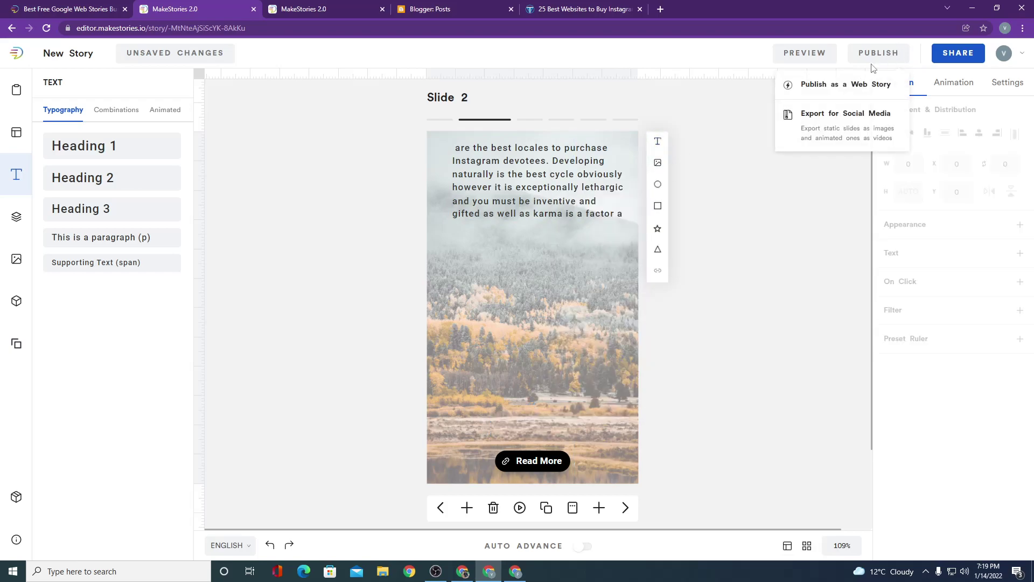
pyautogui.click(873, 61)
pyautogui.click(859, 84)
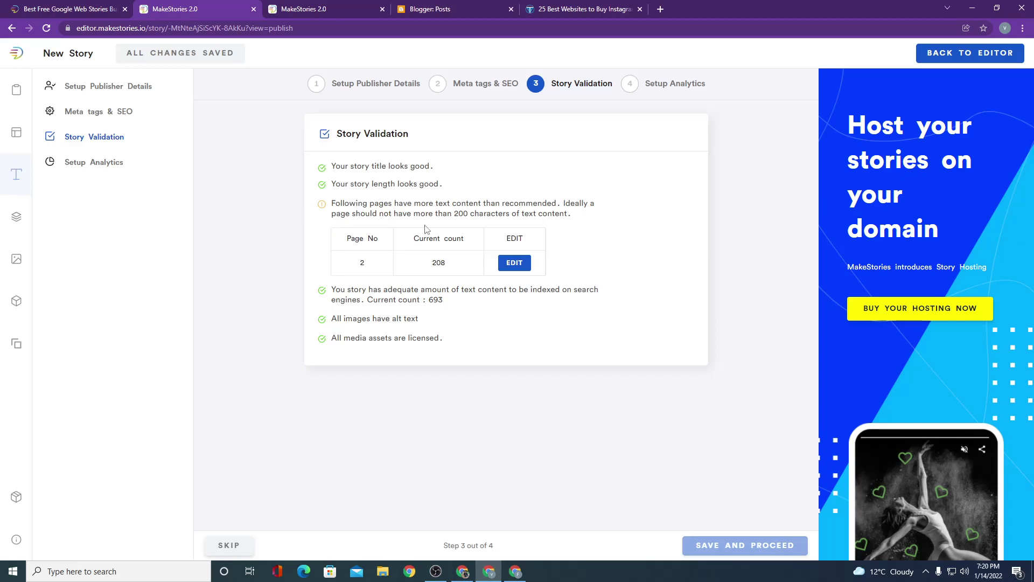
pyautogui.click(515, 262)
pyautogui.doubleClick(517, 213)
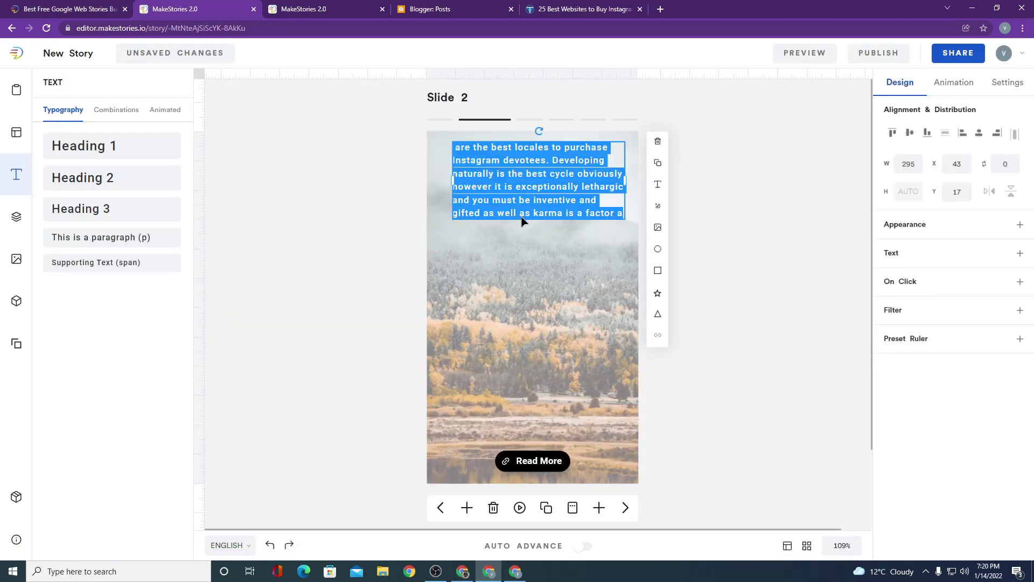
pyautogui.press('Up')
pyautogui.press('Up')
pyautogui.press('Up')
pyautogui.press('Up')
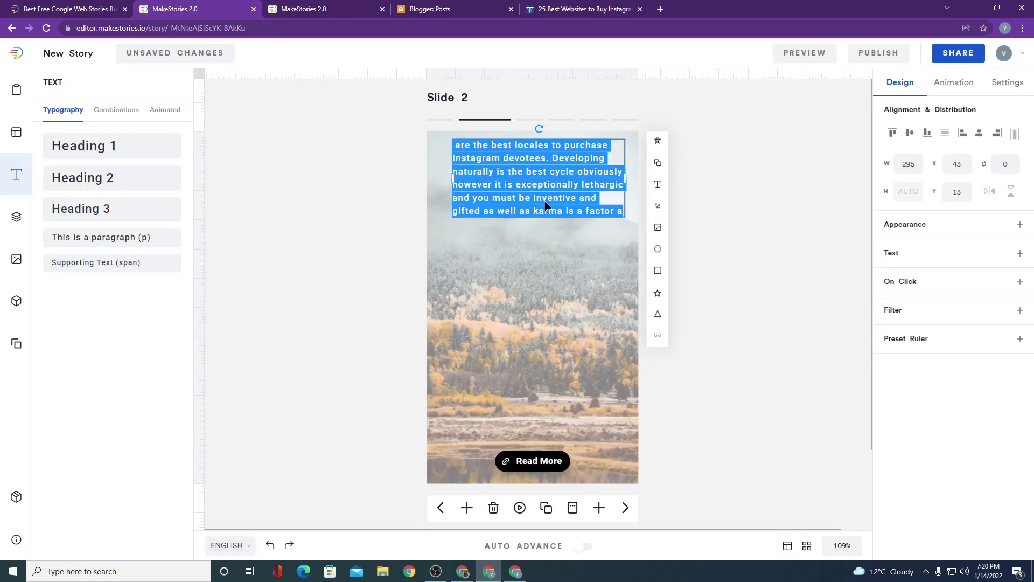
pyautogui.click(592, 199)
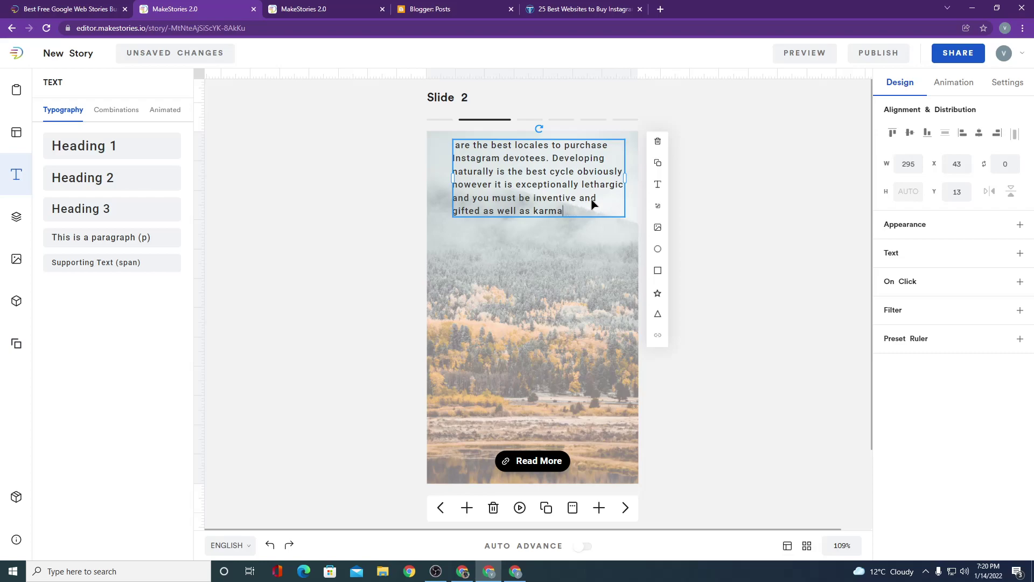
# - Publish as a web story, proceeding past validation and the analytics setup with its fields empty and monetization left on none
pyautogui.click(879, 59)
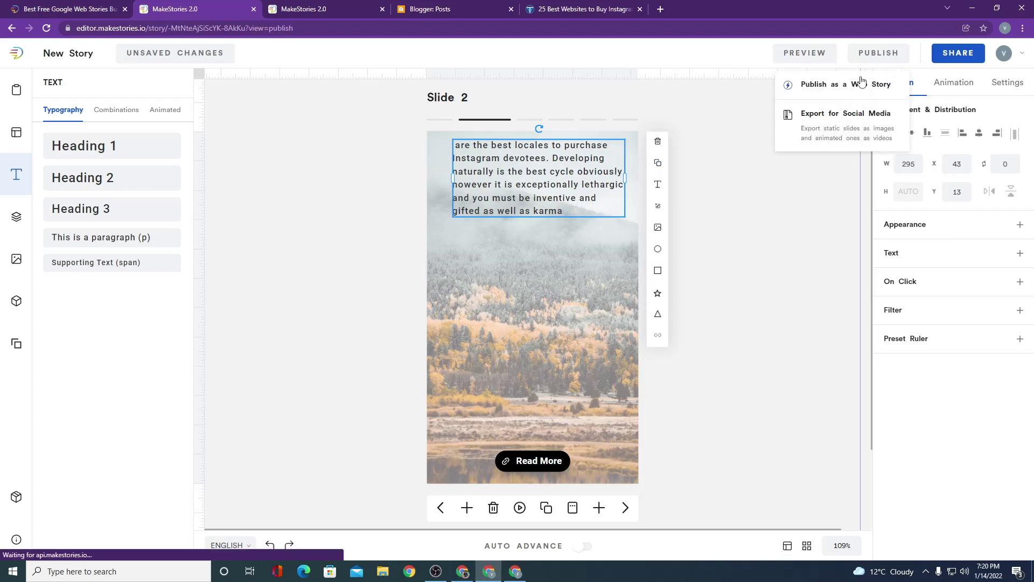
pyautogui.click(861, 84)
pyautogui.click(734, 548)
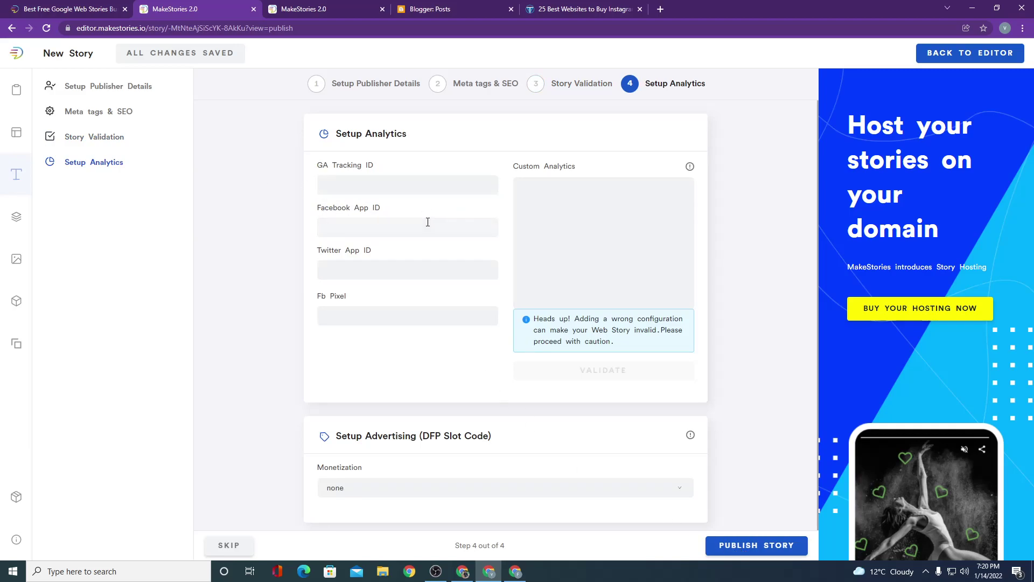
pyautogui.scroll(-1, 475, 237)
pyautogui.click(616, 260)
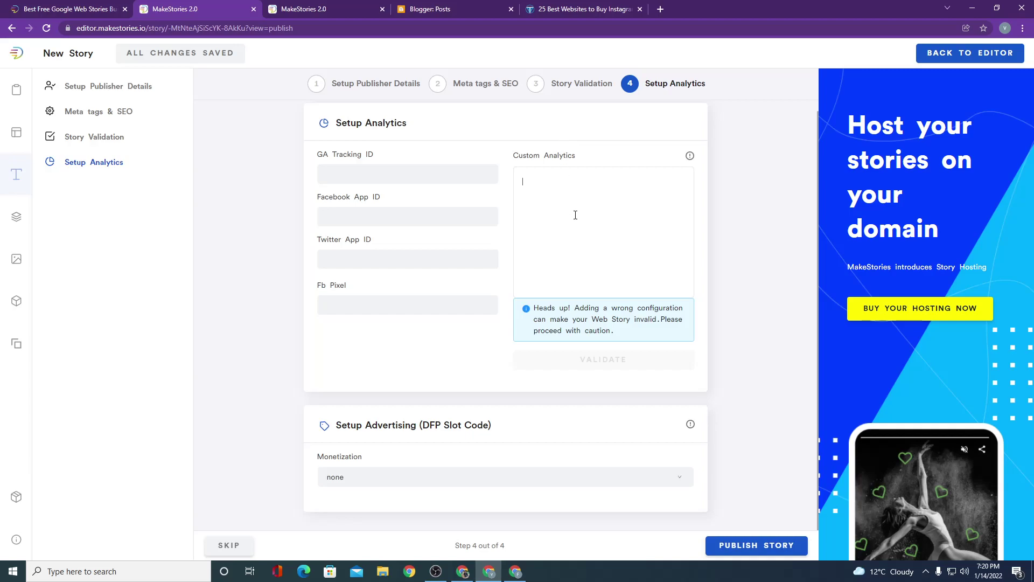
pyautogui.click(578, 479)
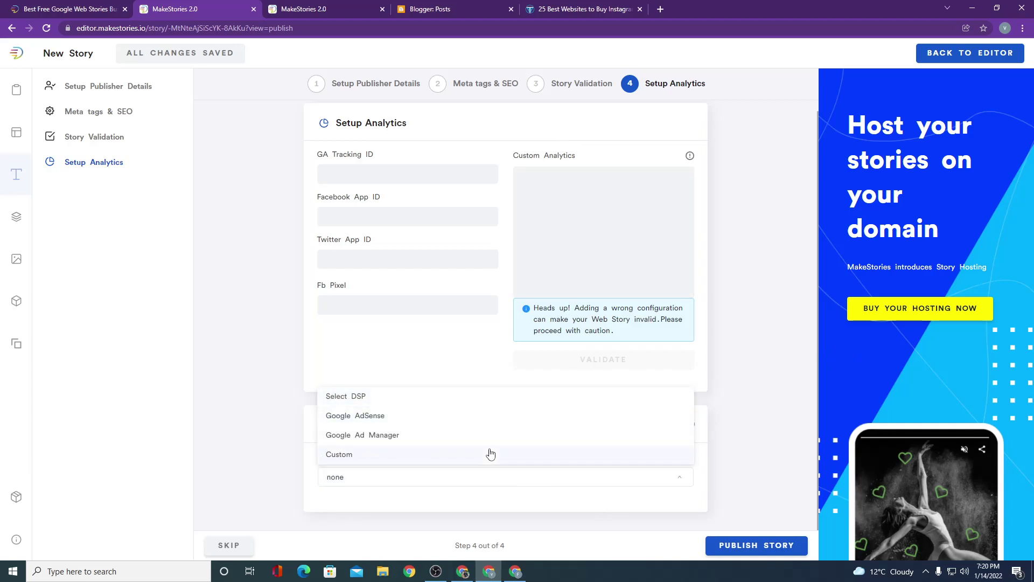
pyautogui.click(784, 546)
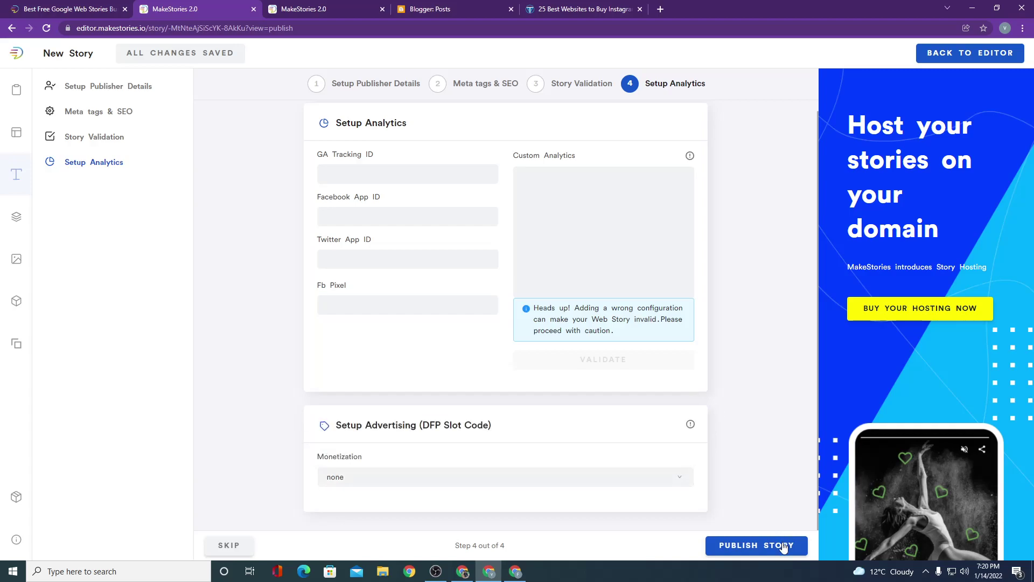
pyautogui.click(776, 545)
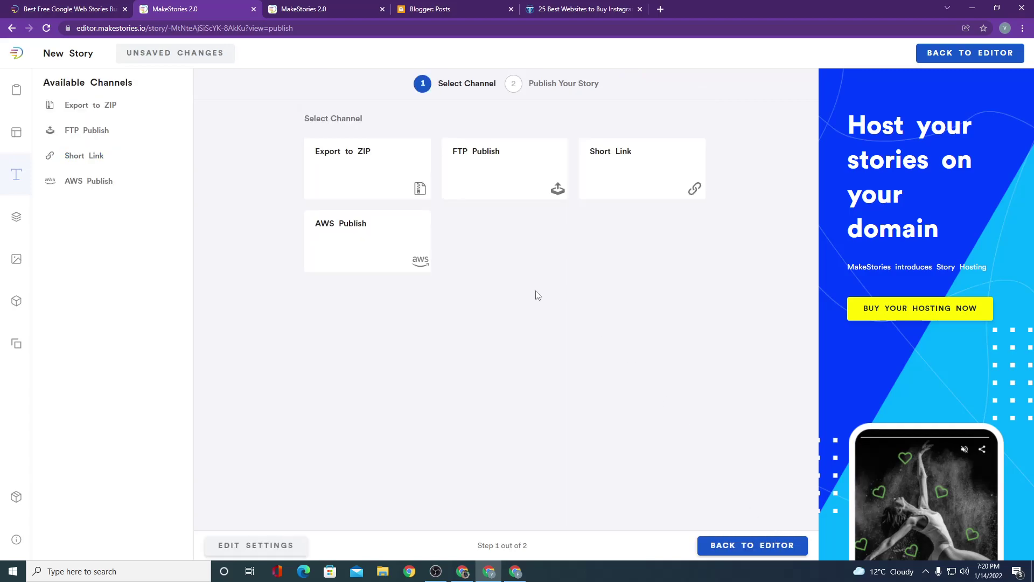
# - Publish the story through the Short Link channel with the onl.st keyword "instagramsss"
pyautogui.click(675, 174)
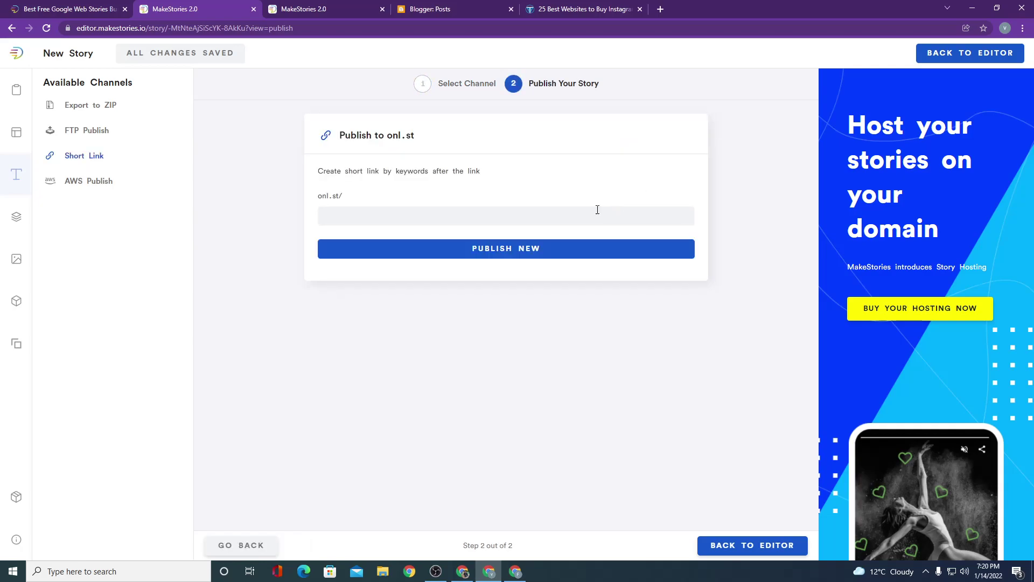
pyautogui.click(469, 245)
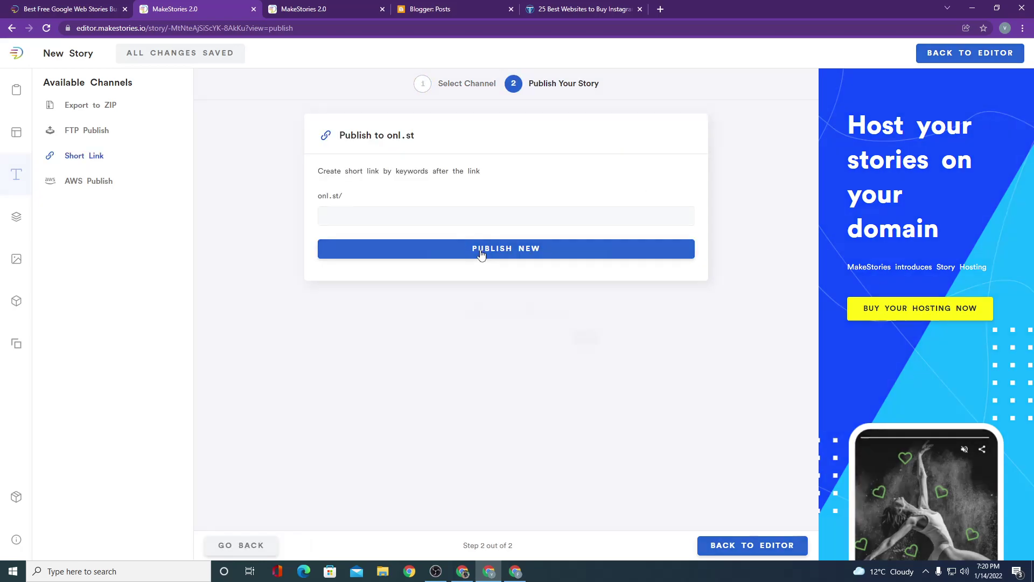
pyautogui.click(606, 352)
pyautogui.click(399, 217)
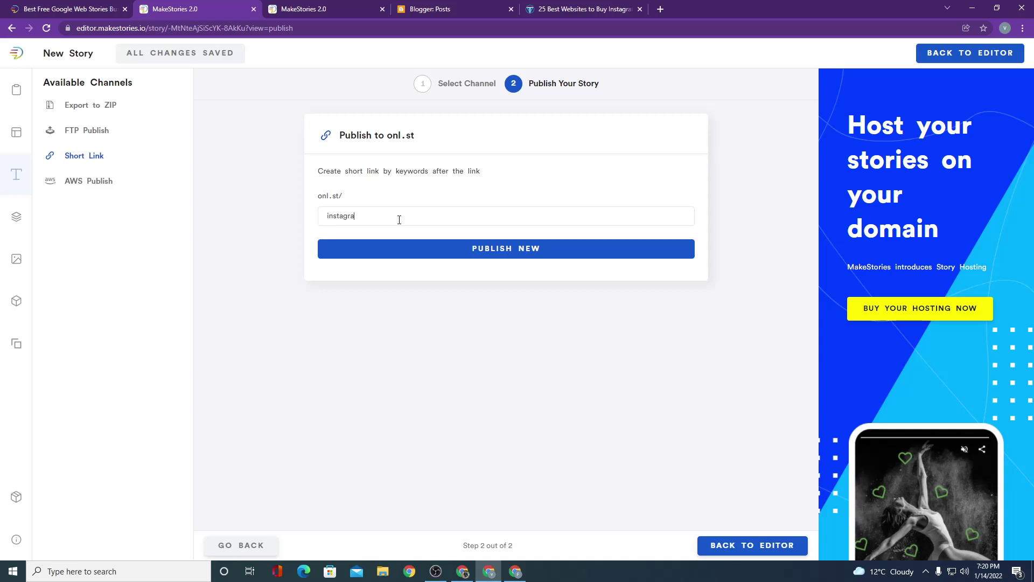
pyautogui.doubleClick(378, 224)
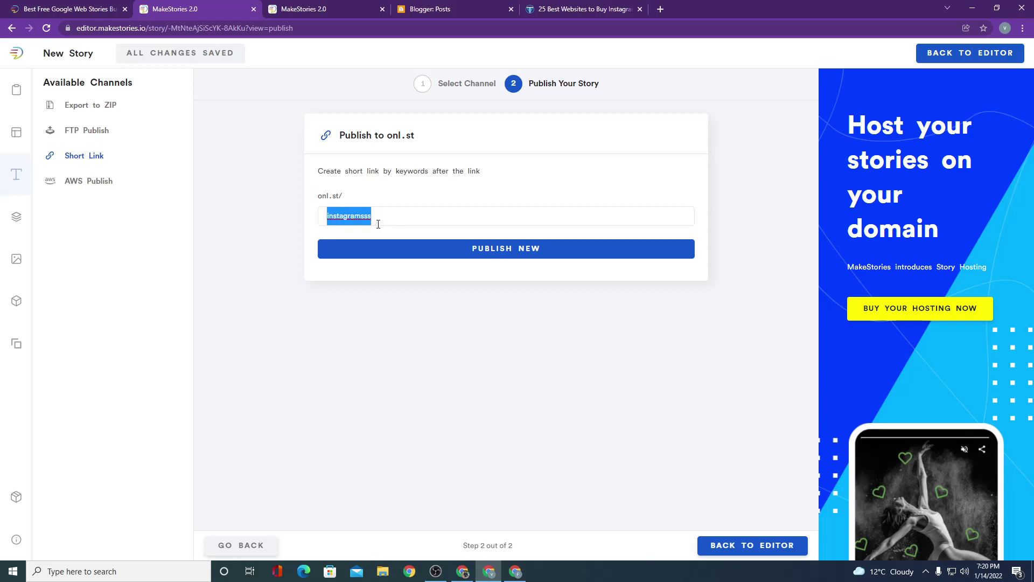
pyautogui.click(411, 252)
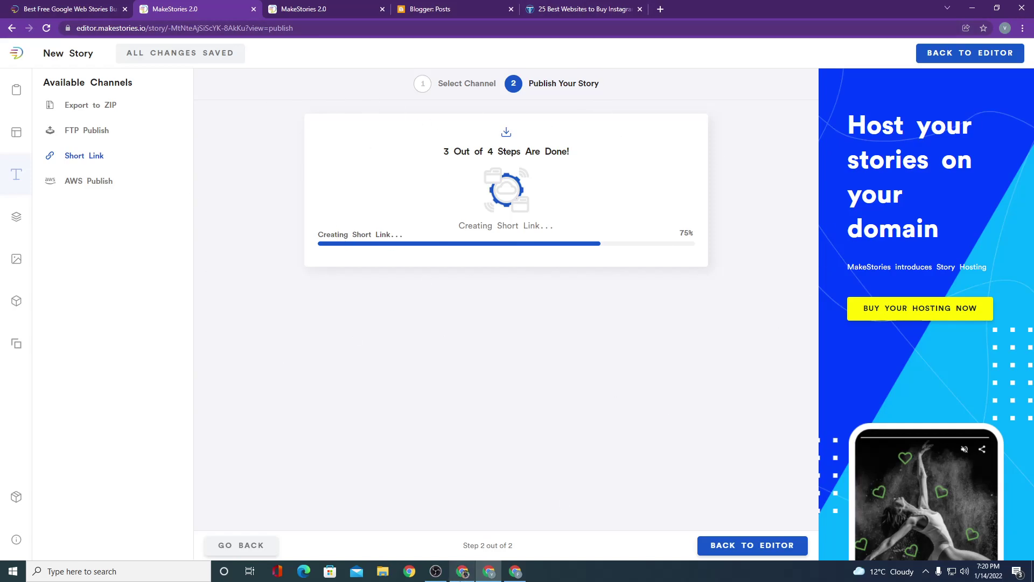
# - Close the unused New Attachment editor page and return to the story's publishing page
pyautogui.moveTo(437, 575)
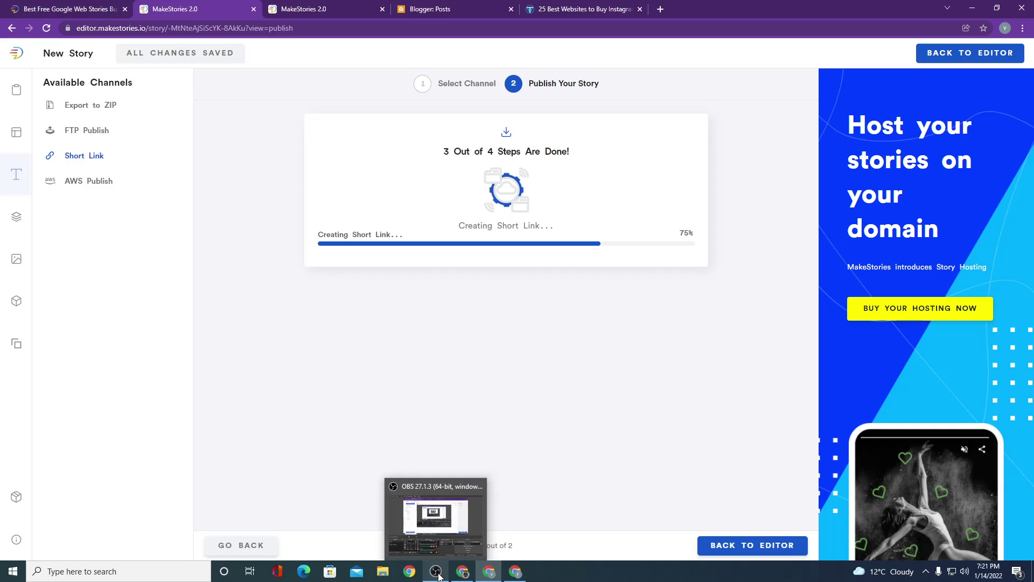
pyautogui.click(431, 9)
pyautogui.click(582, 8)
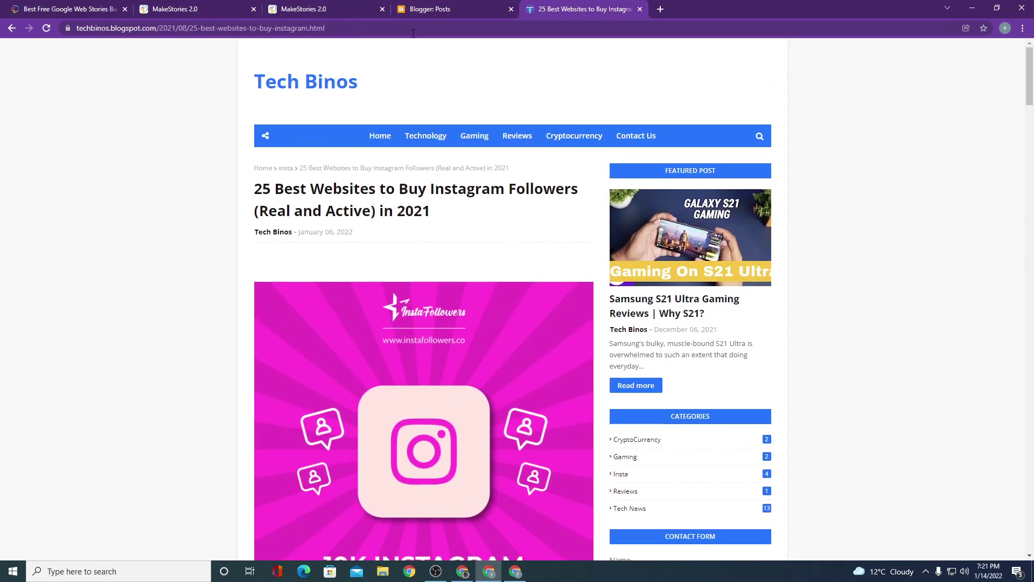
pyautogui.click(431, 9)
pyautogui.click(319, 6)
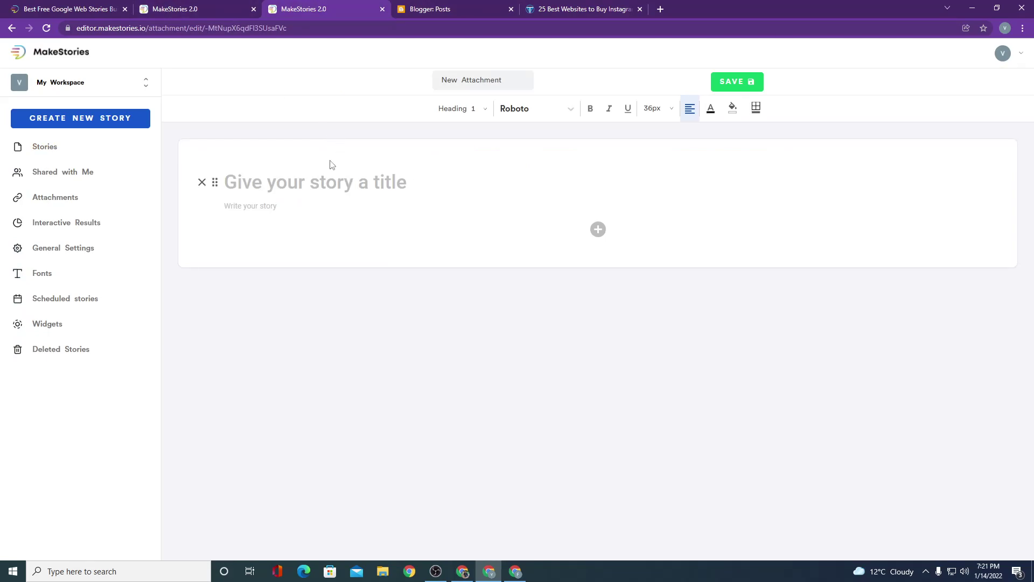
pyautogui.click(235, 6)
pyautogui.click(383, 9)
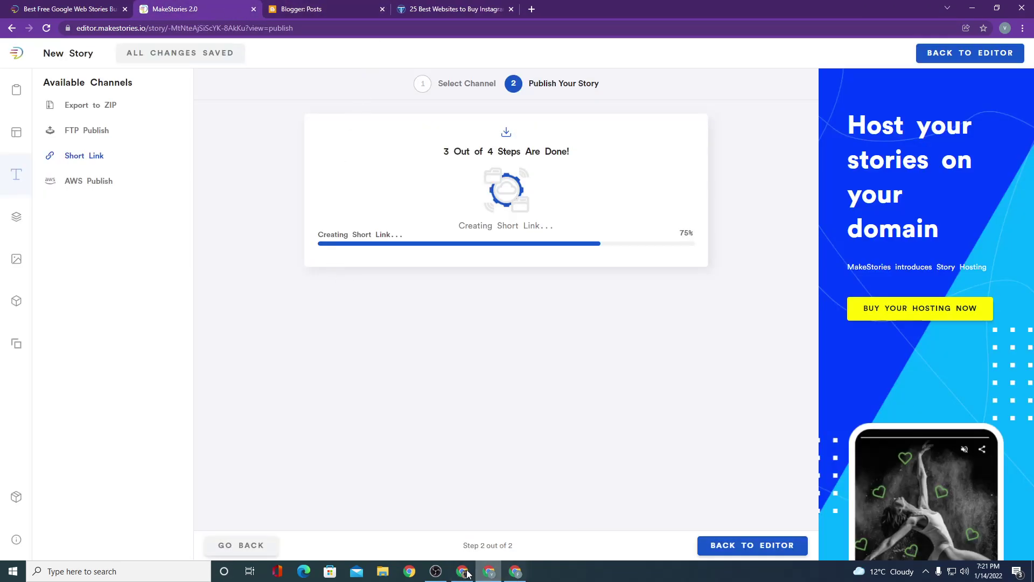
pyautogui.click(436, 571)
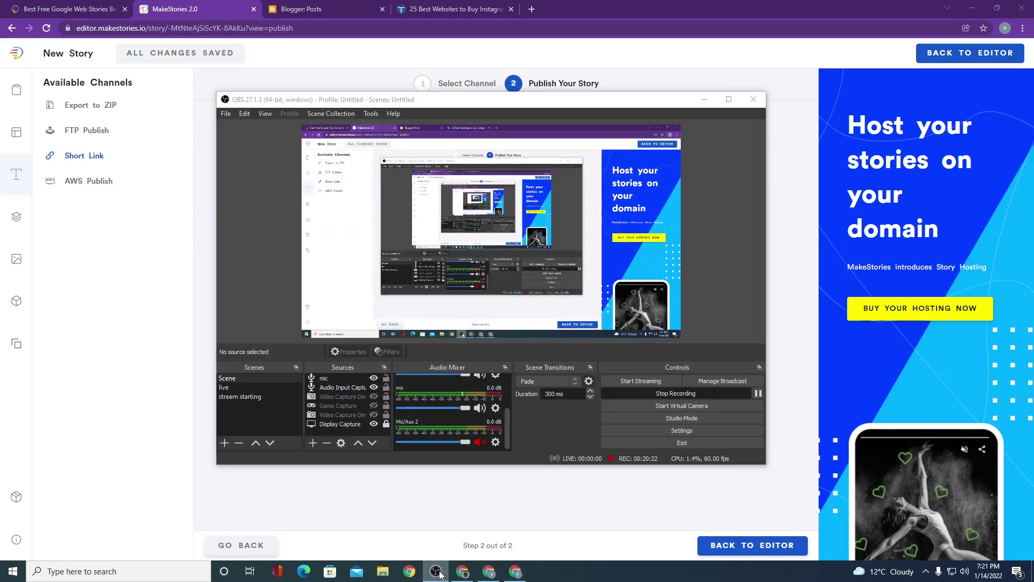
pyautogui.click(436, 571)
# - Open the published story at its onl.st link and page through all its slides, replaying it from the start
pyautogui.click(567, 267)
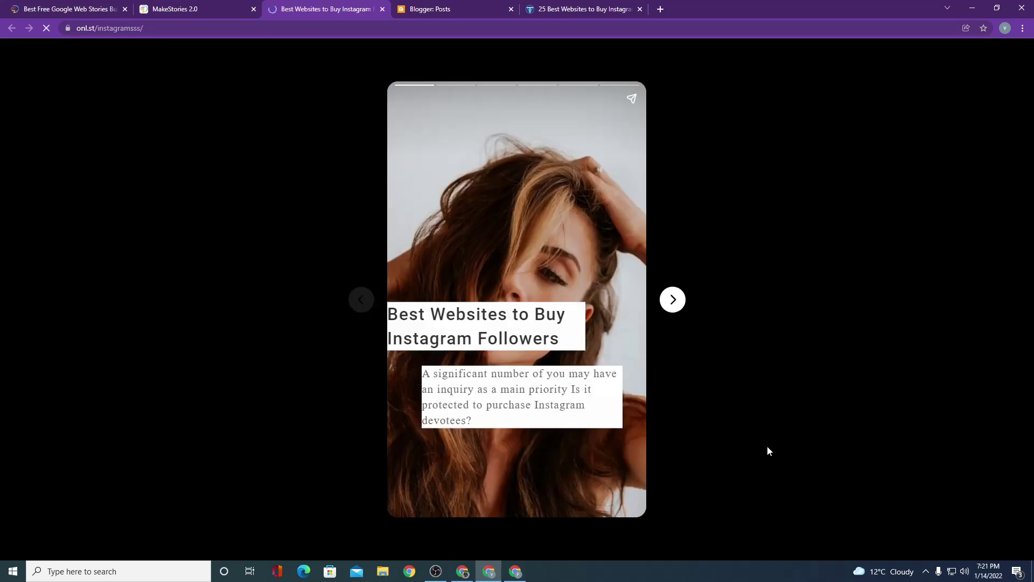
pyautogui.rightClick(767, 446)
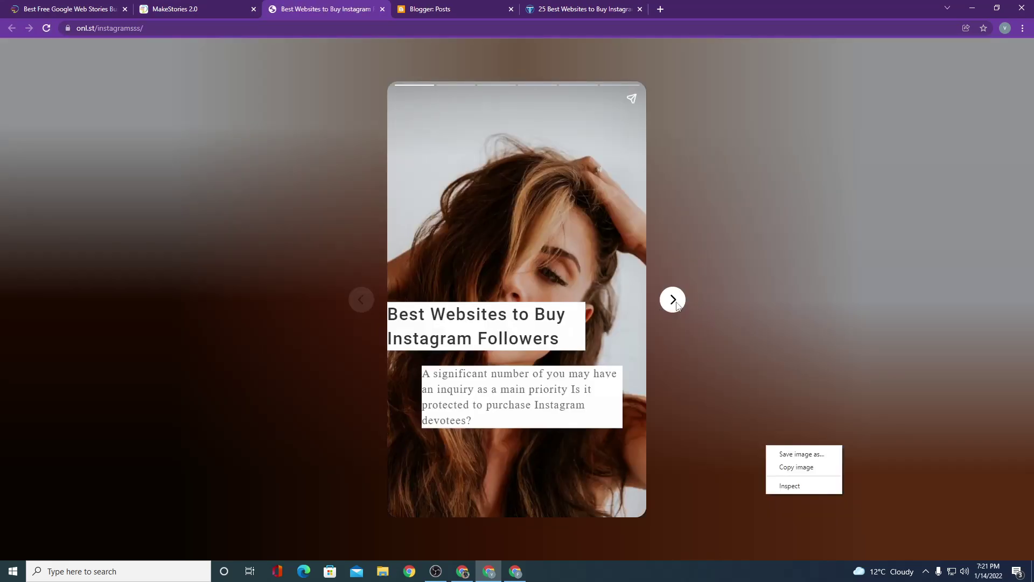
pyautogui.click(673, 300)
pyautogui.click(674, 302)
pyautogui.click(675, 301)
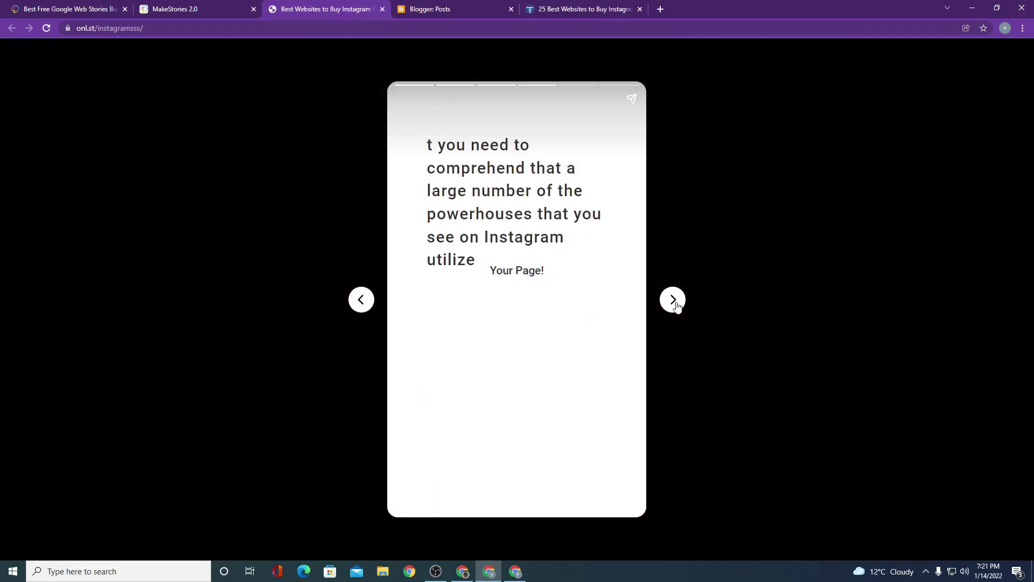
pyautogui.click(673, 300)
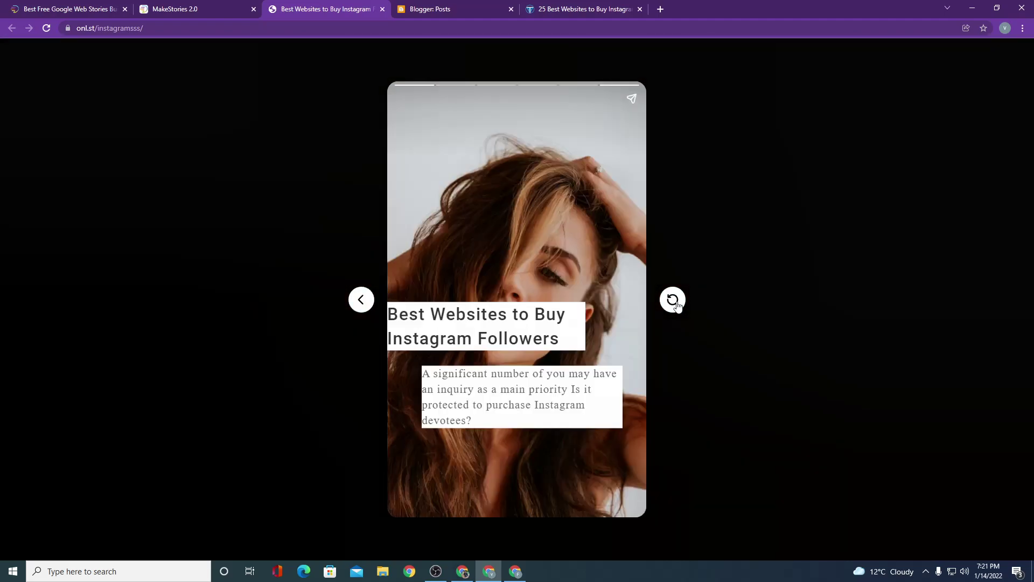
pyautogui.click(674, 301)
pyautogui.click(674, 300)
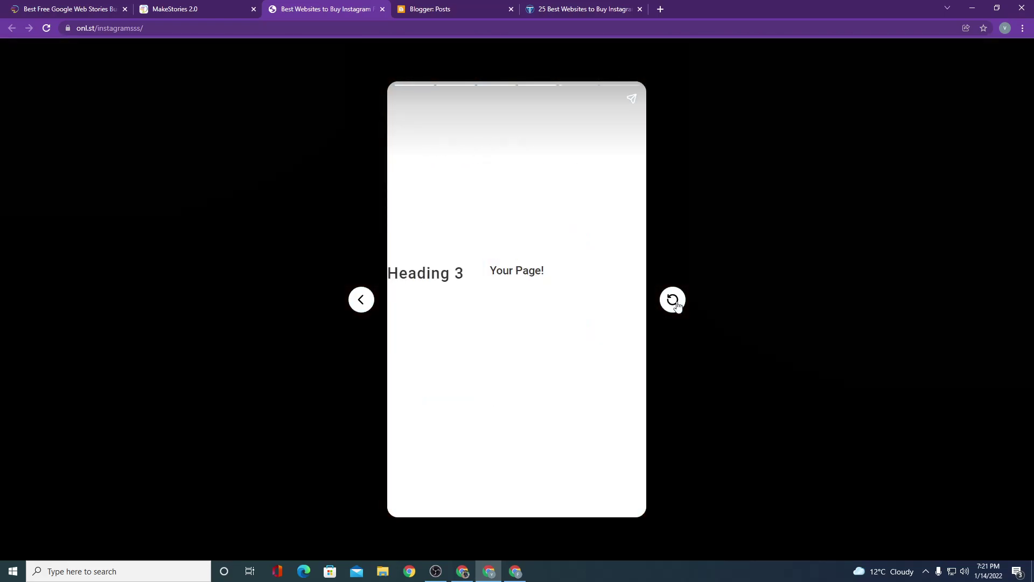
pyautogui.click(673, 299)
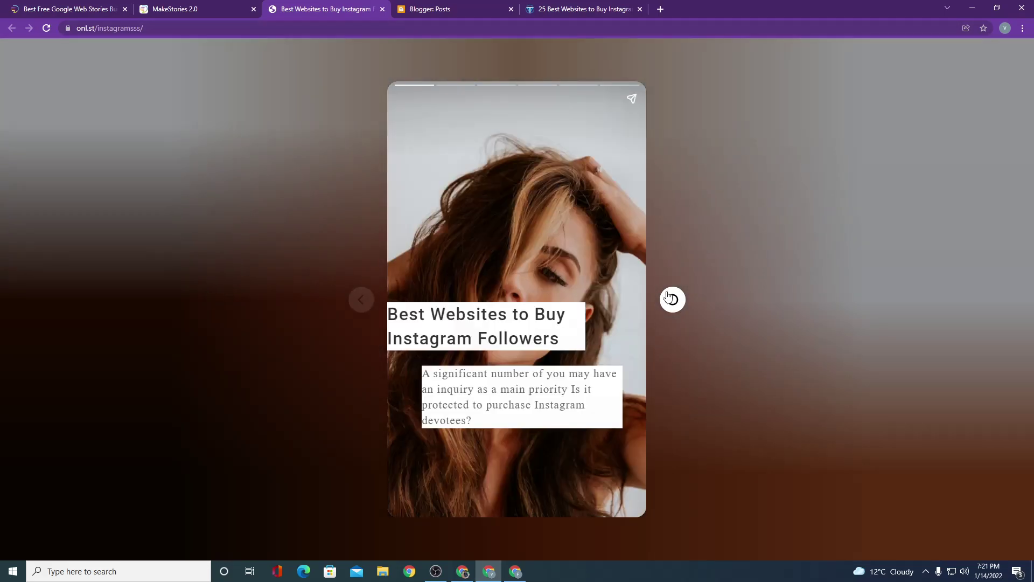